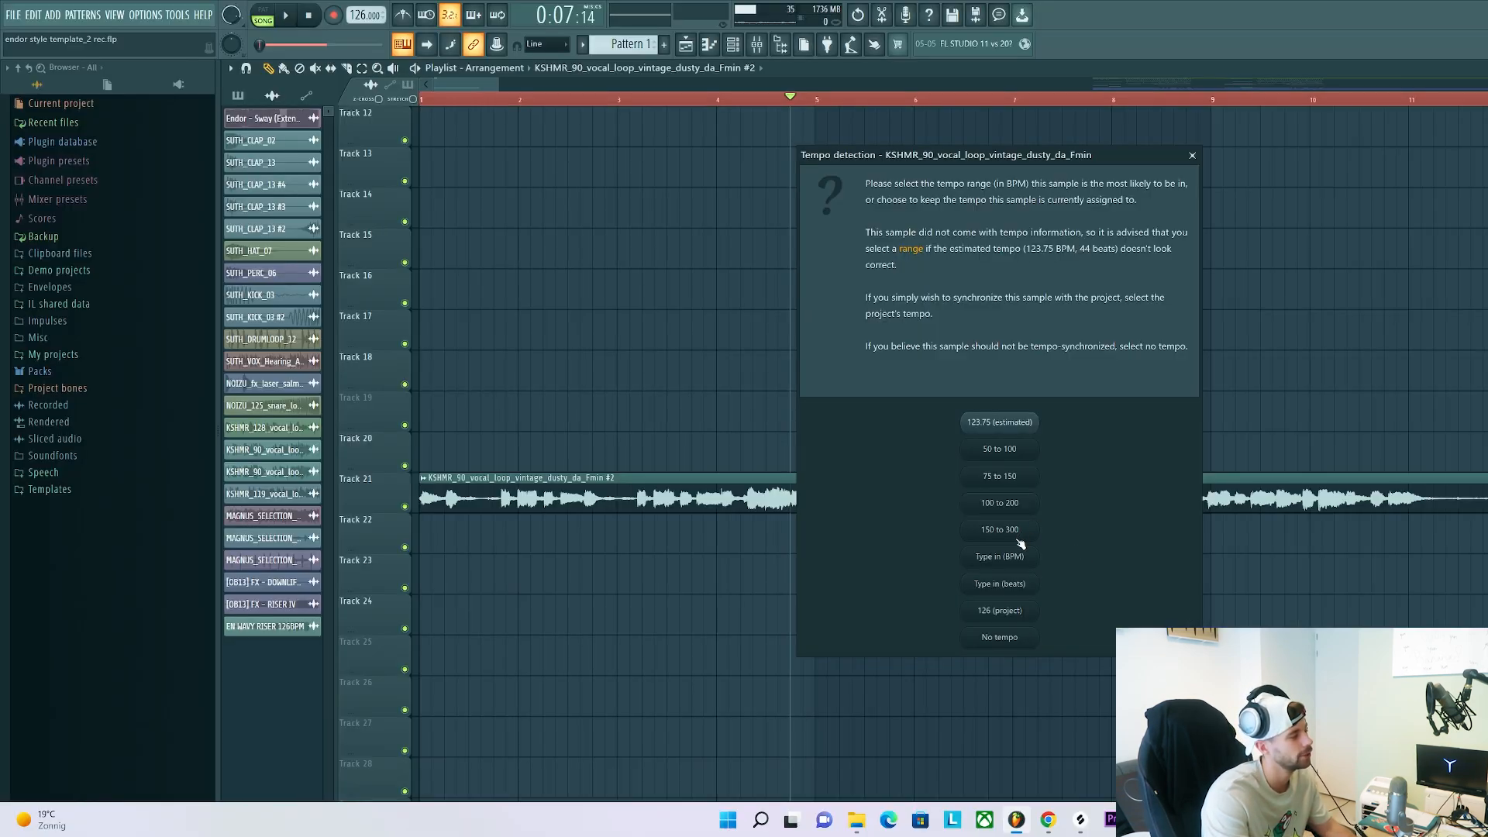
Set the KSHMR vintage dusty vocal loop's tempo manually to 90 BPM
click(1015, 565)
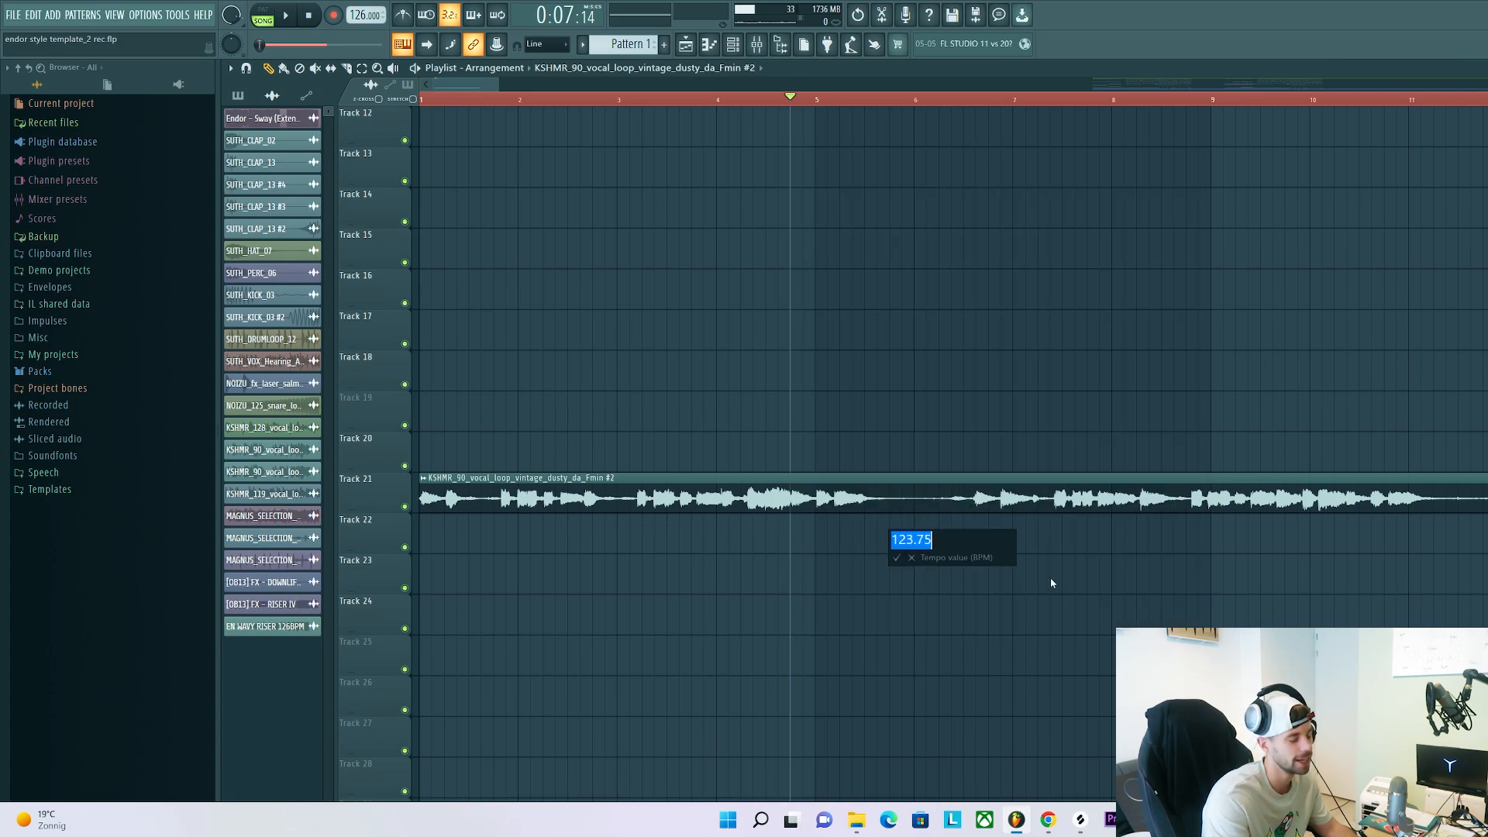
text(90)
key(Return)
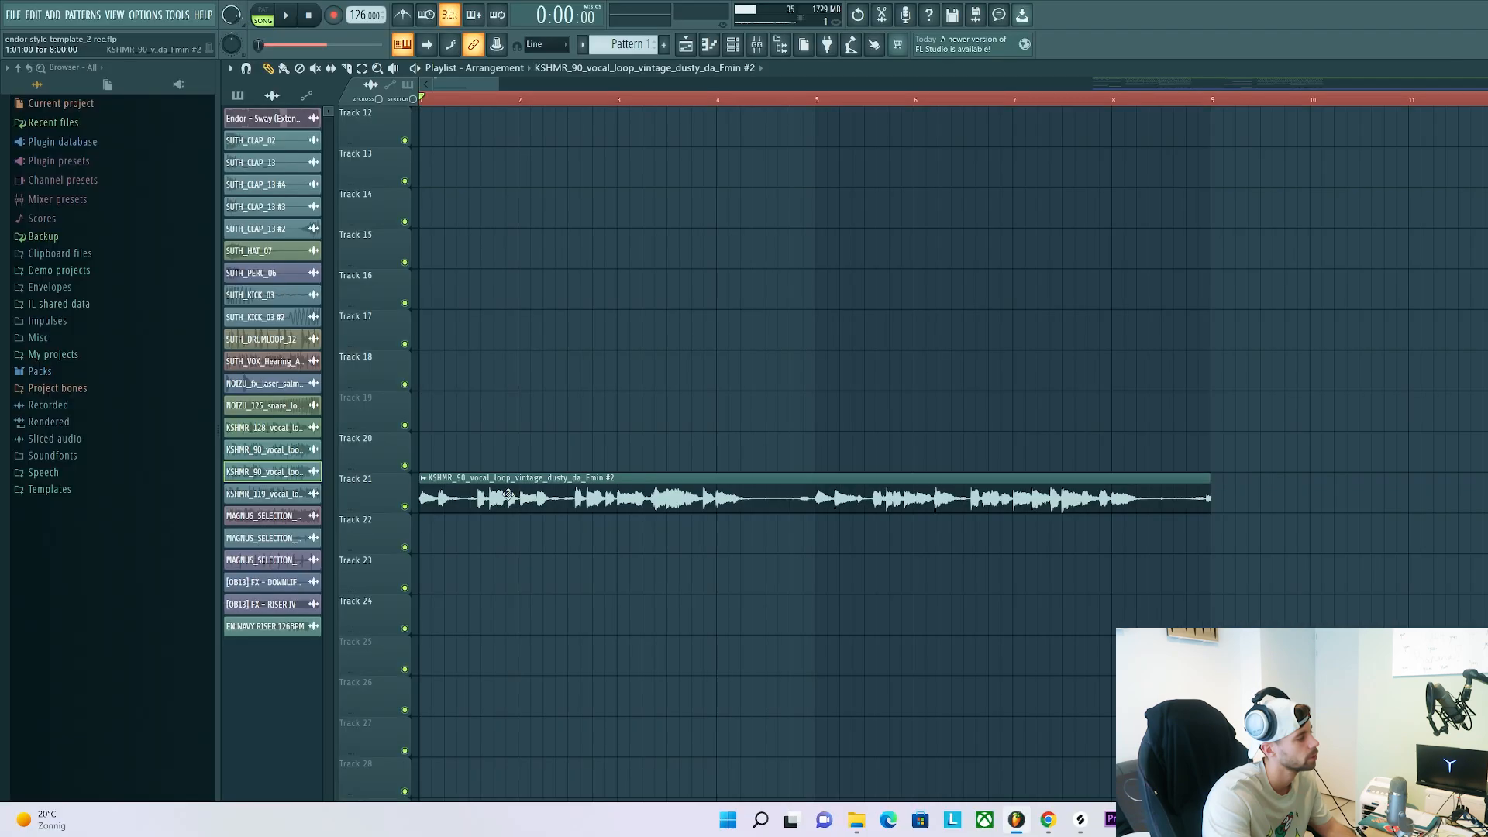
Pitch the vocal loop on Track 21 up by 200 cents and play it back with the new tempo
double_click(366, 541)
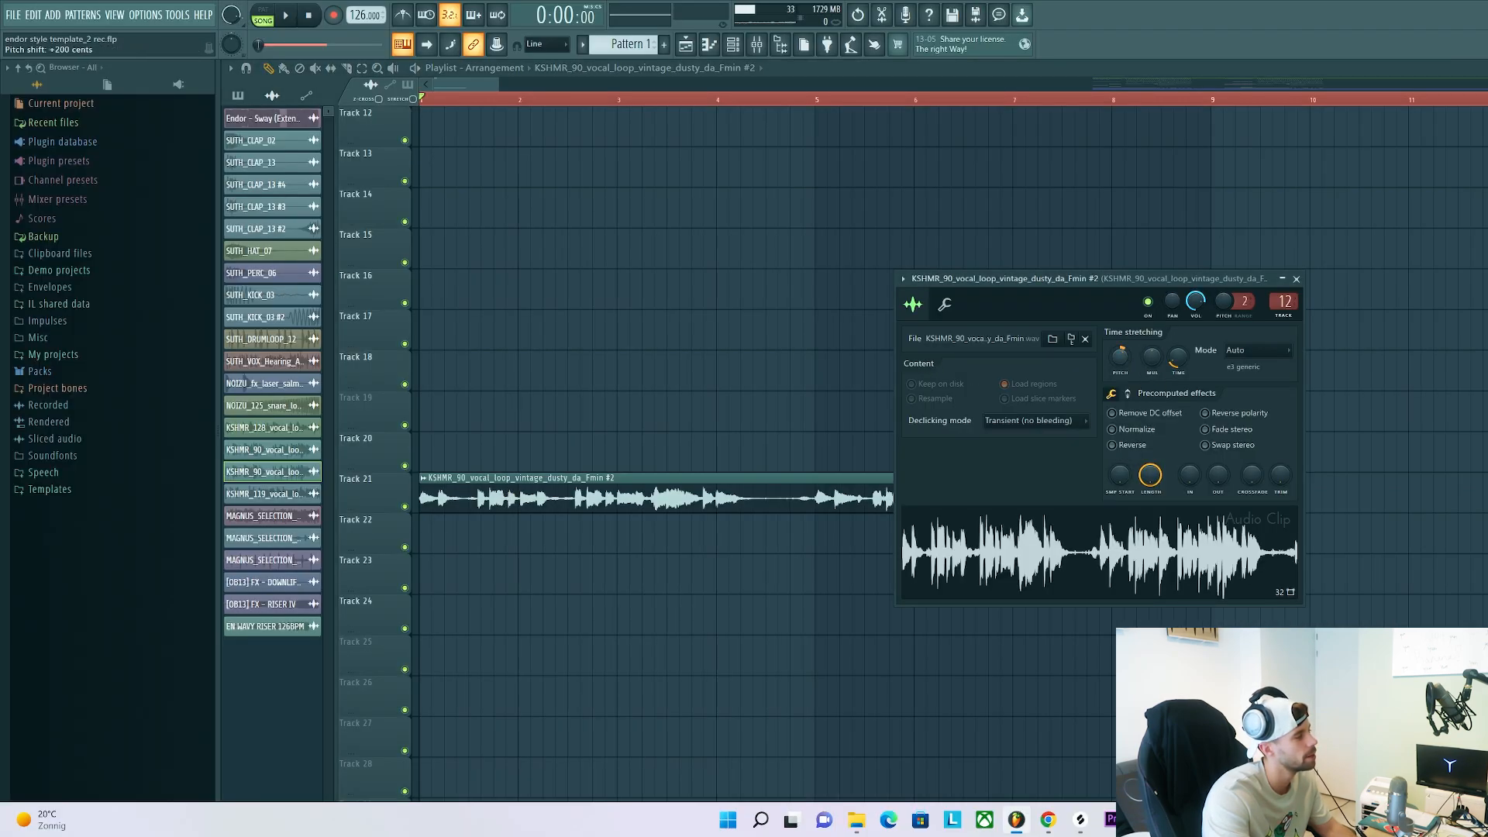
key(Escape)
key(space)
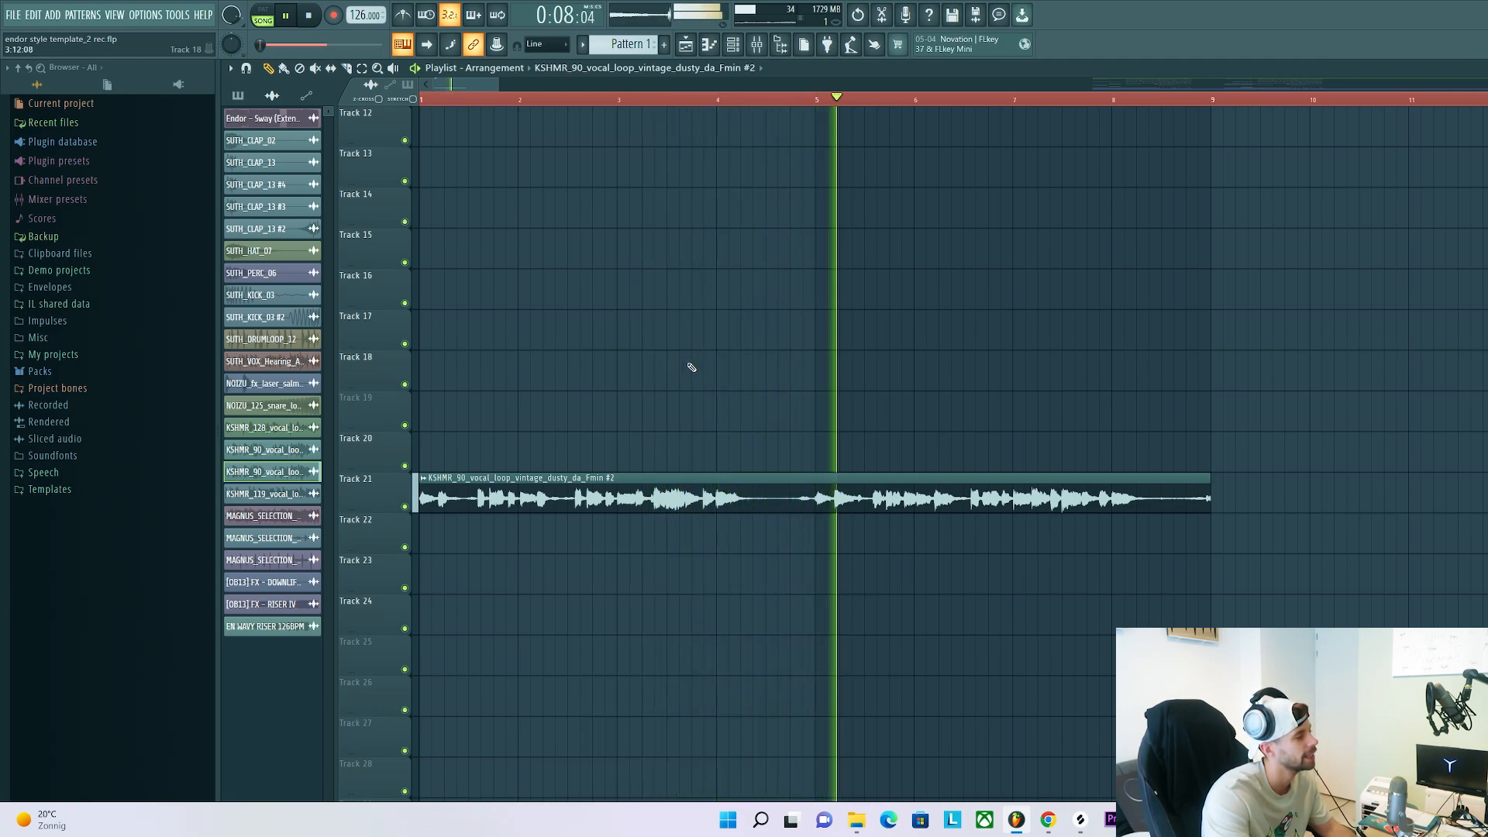
key(space)
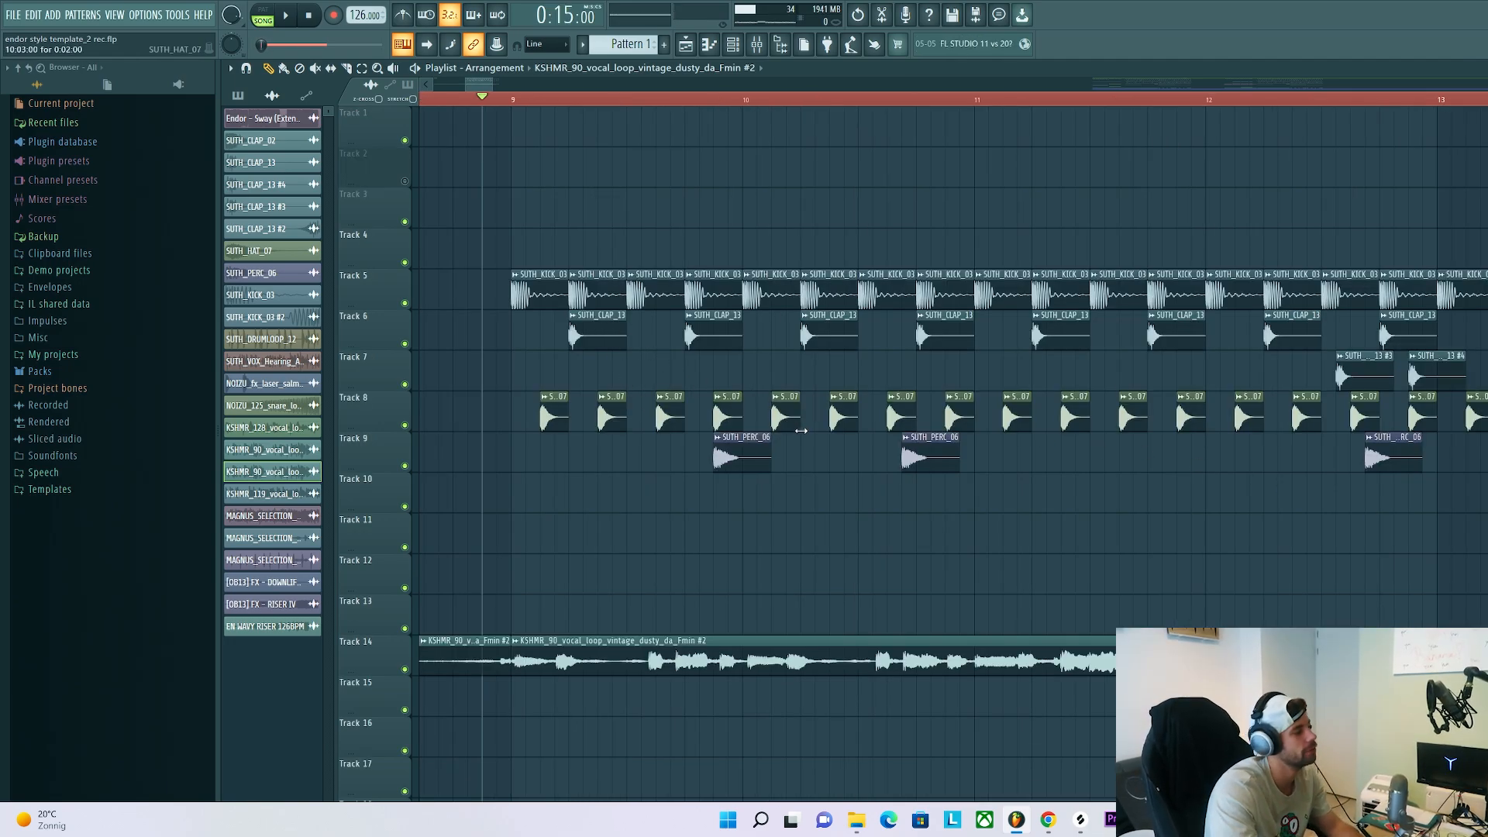
Examine the sample settings of the kick, clap, hat and percussion clips on Tracks 5, 6, 8 and 9
double_click(545, 297)
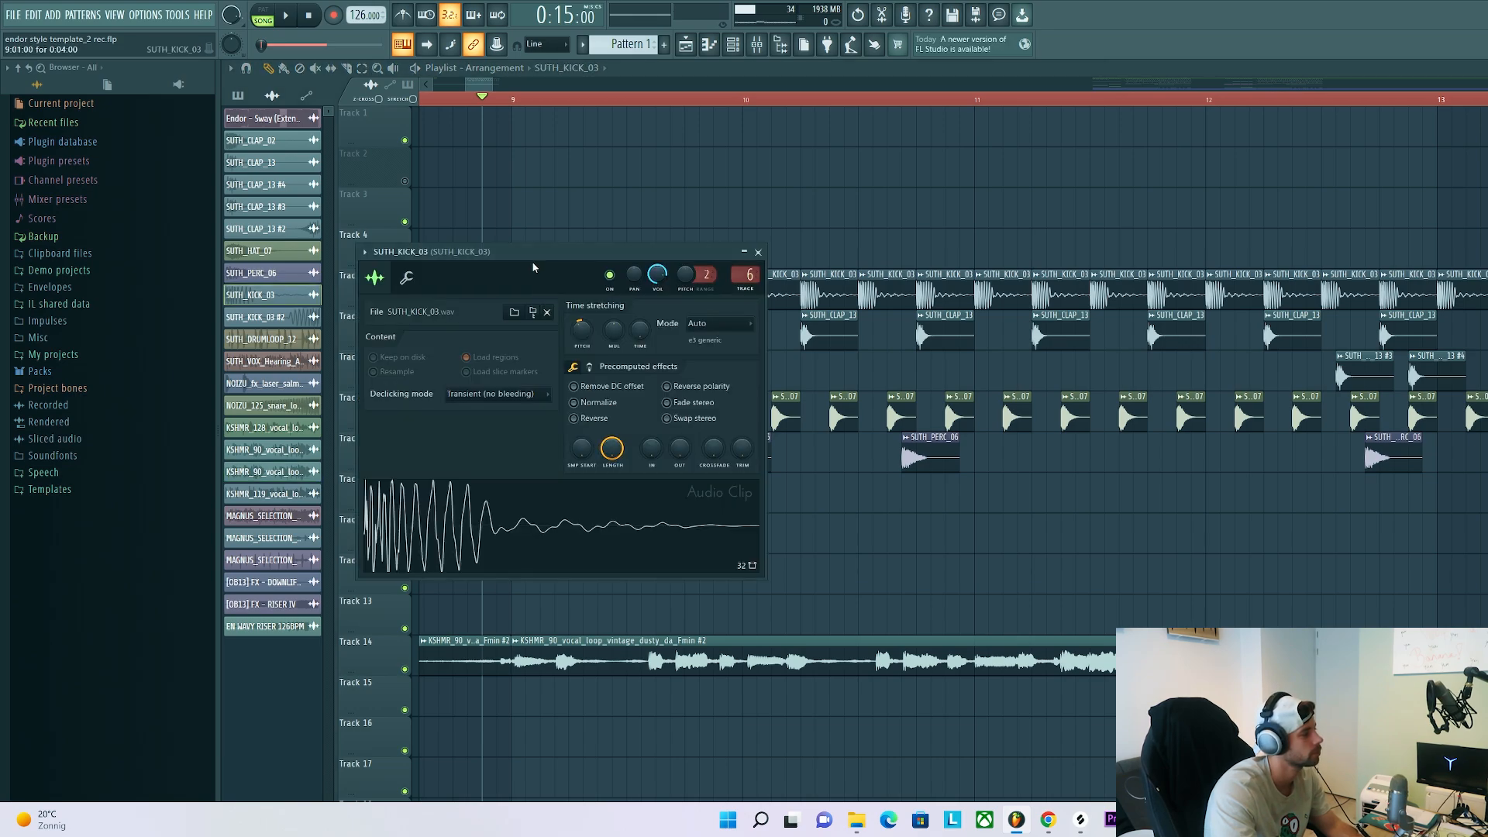
drag(535, 252, 890, 284)
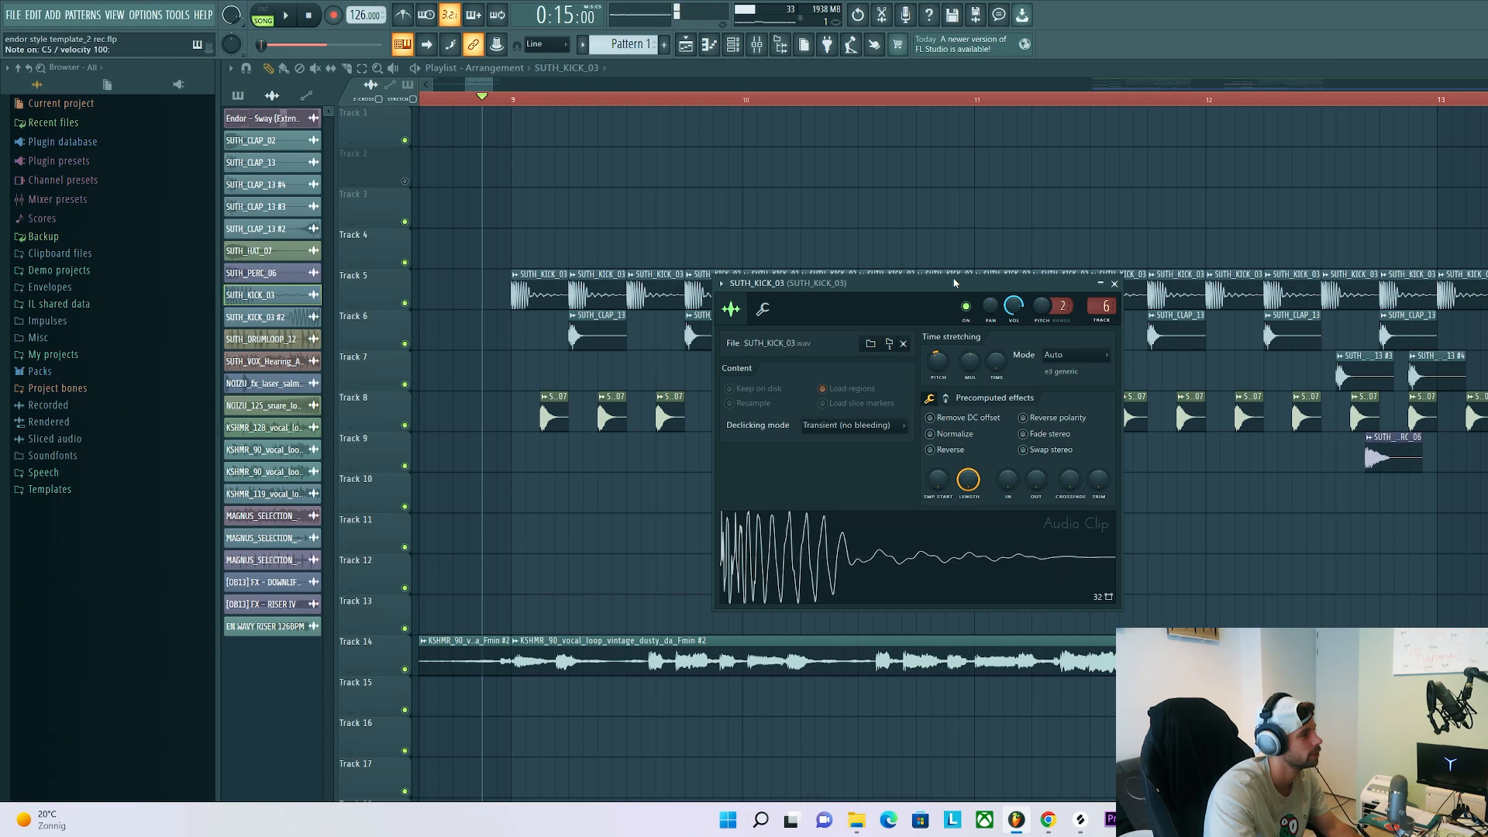
double_click(601, 318)
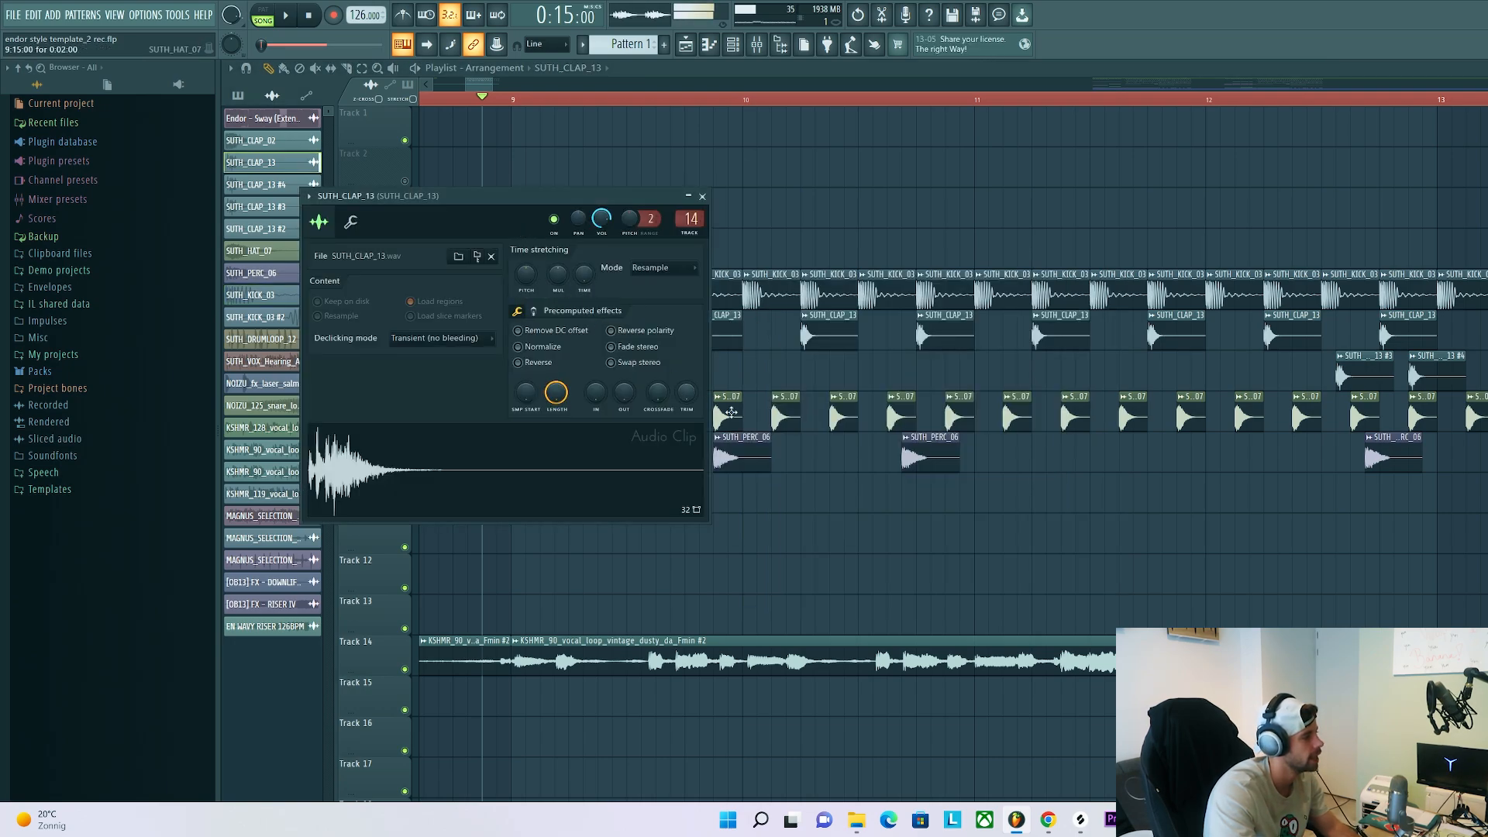
double_click(731, 412)
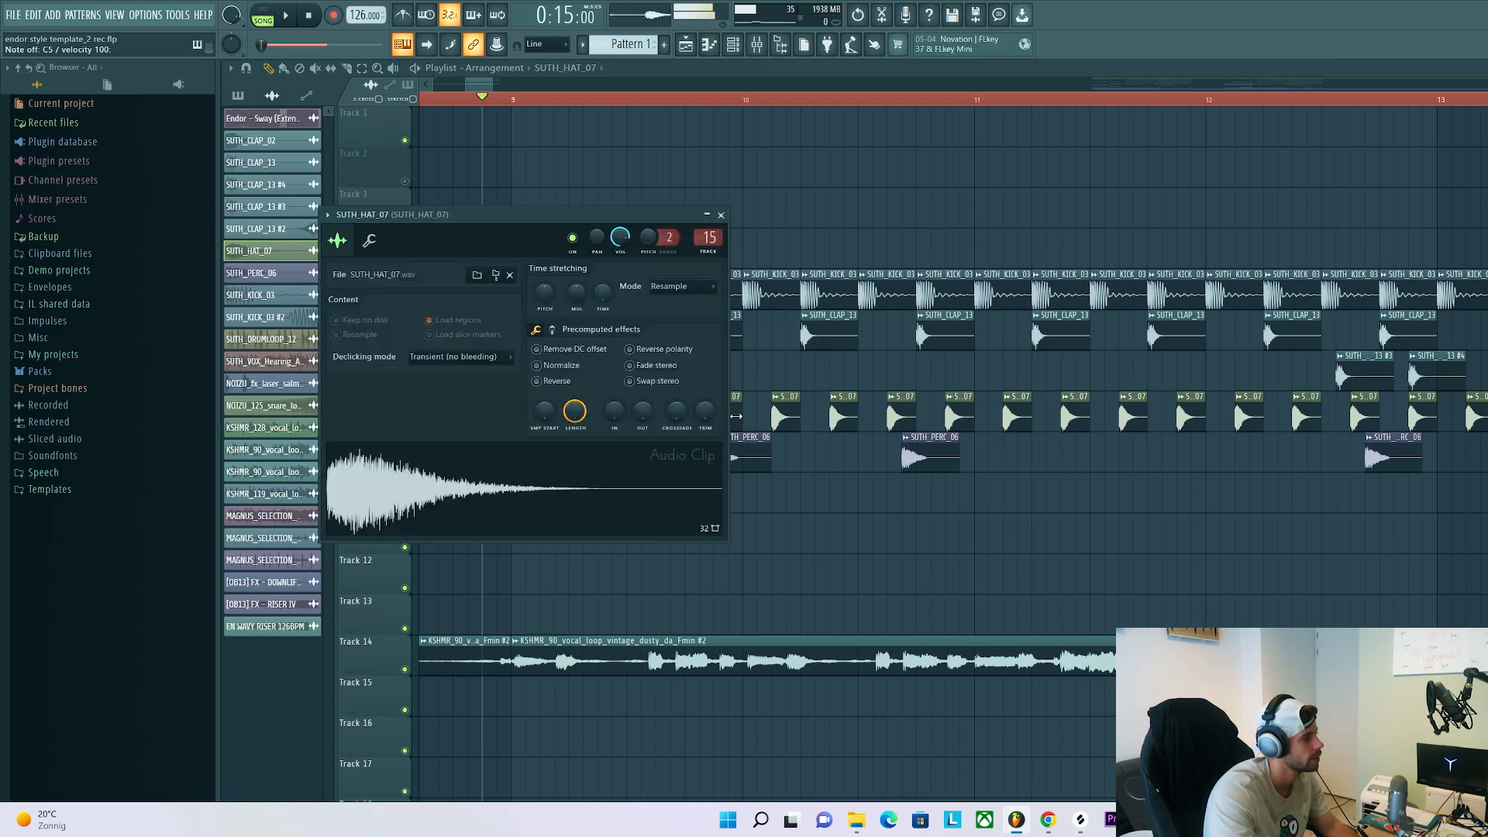
double_click(739, 460)
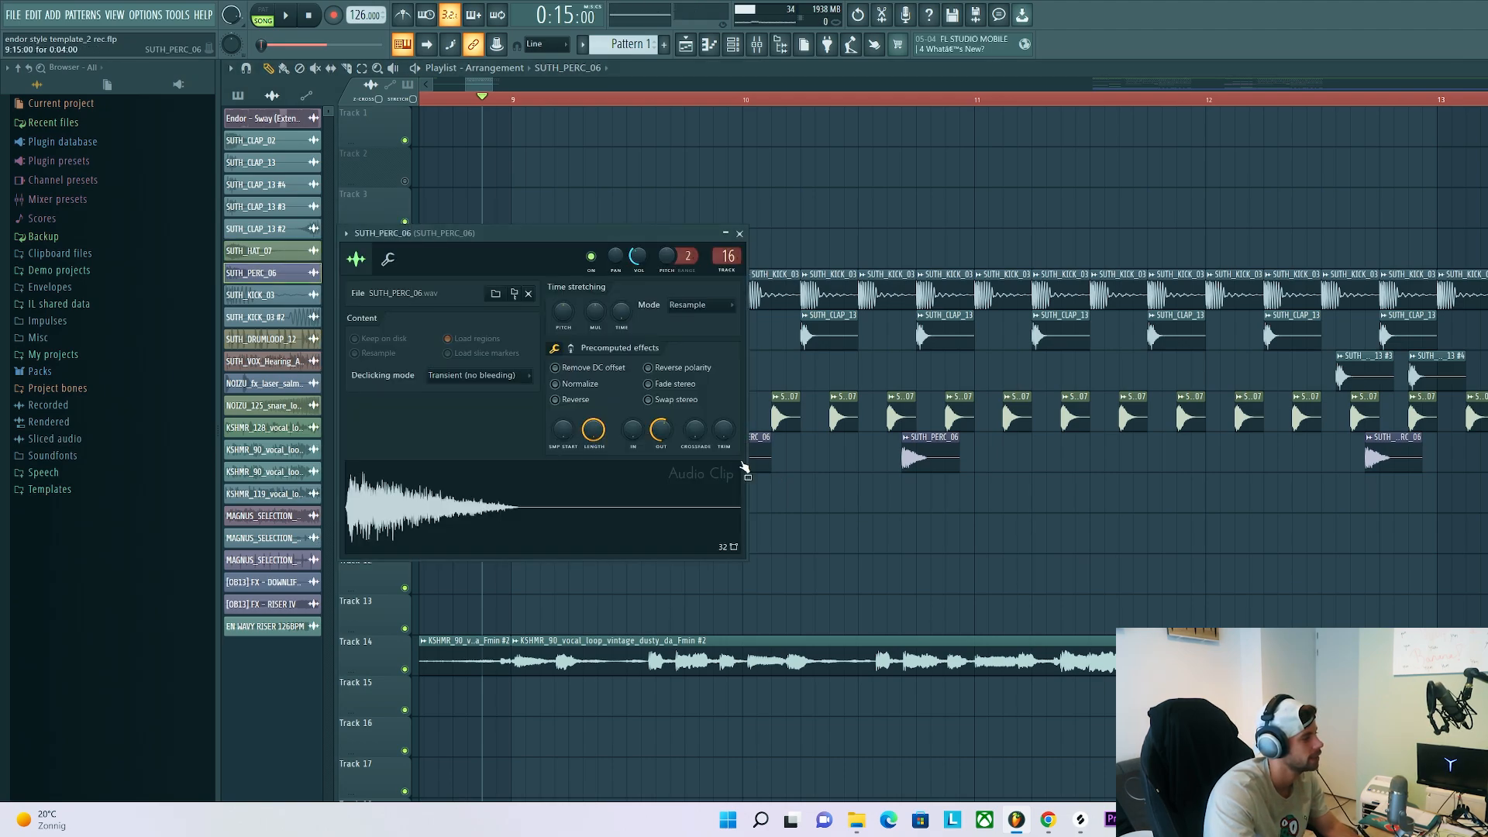
key(Escape)
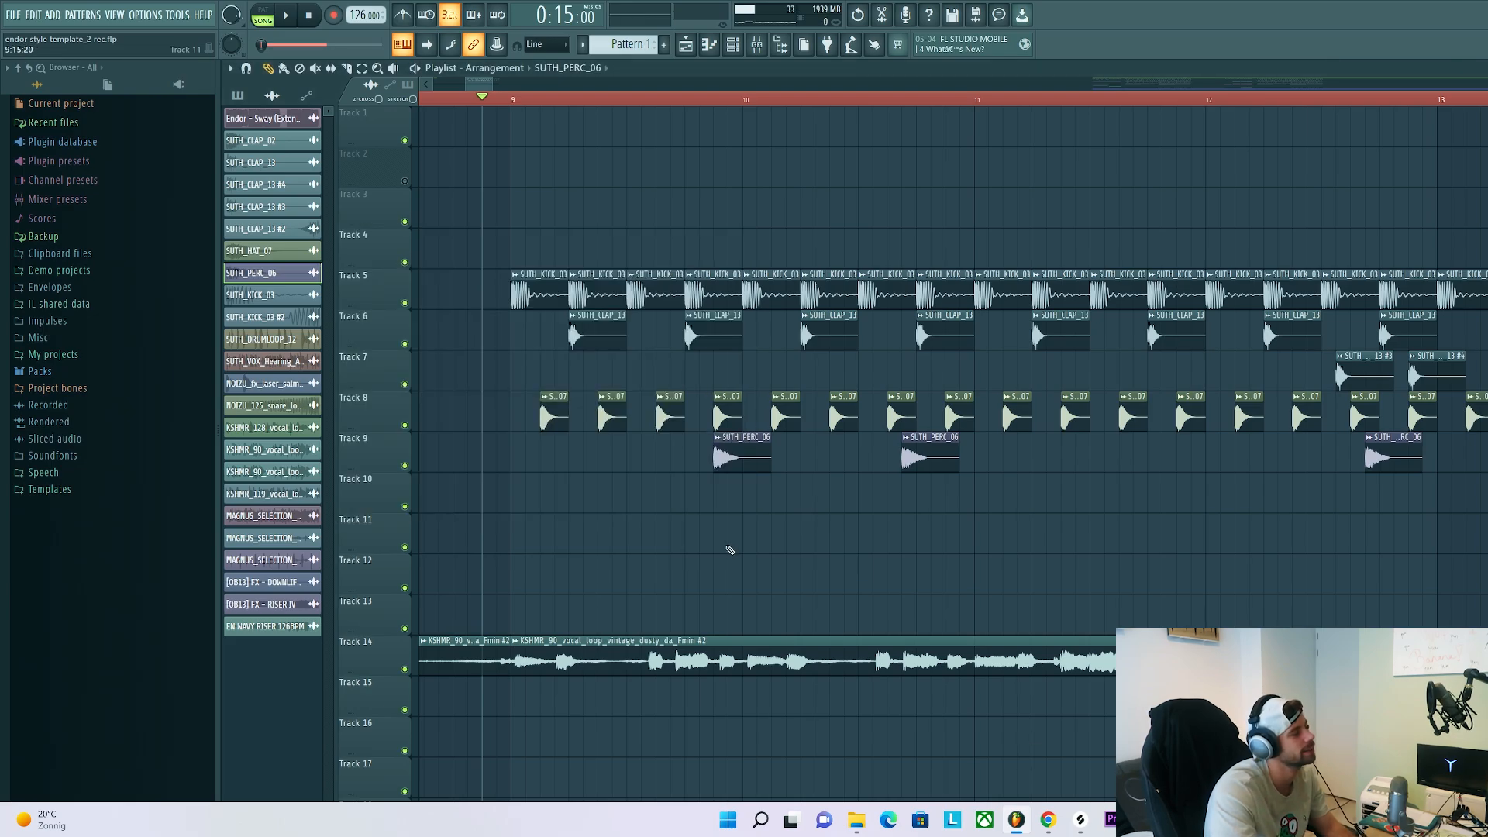
Audition the full SUTH_DRUMLOOP_12 clip on its own and mute its Track 10
key(space)
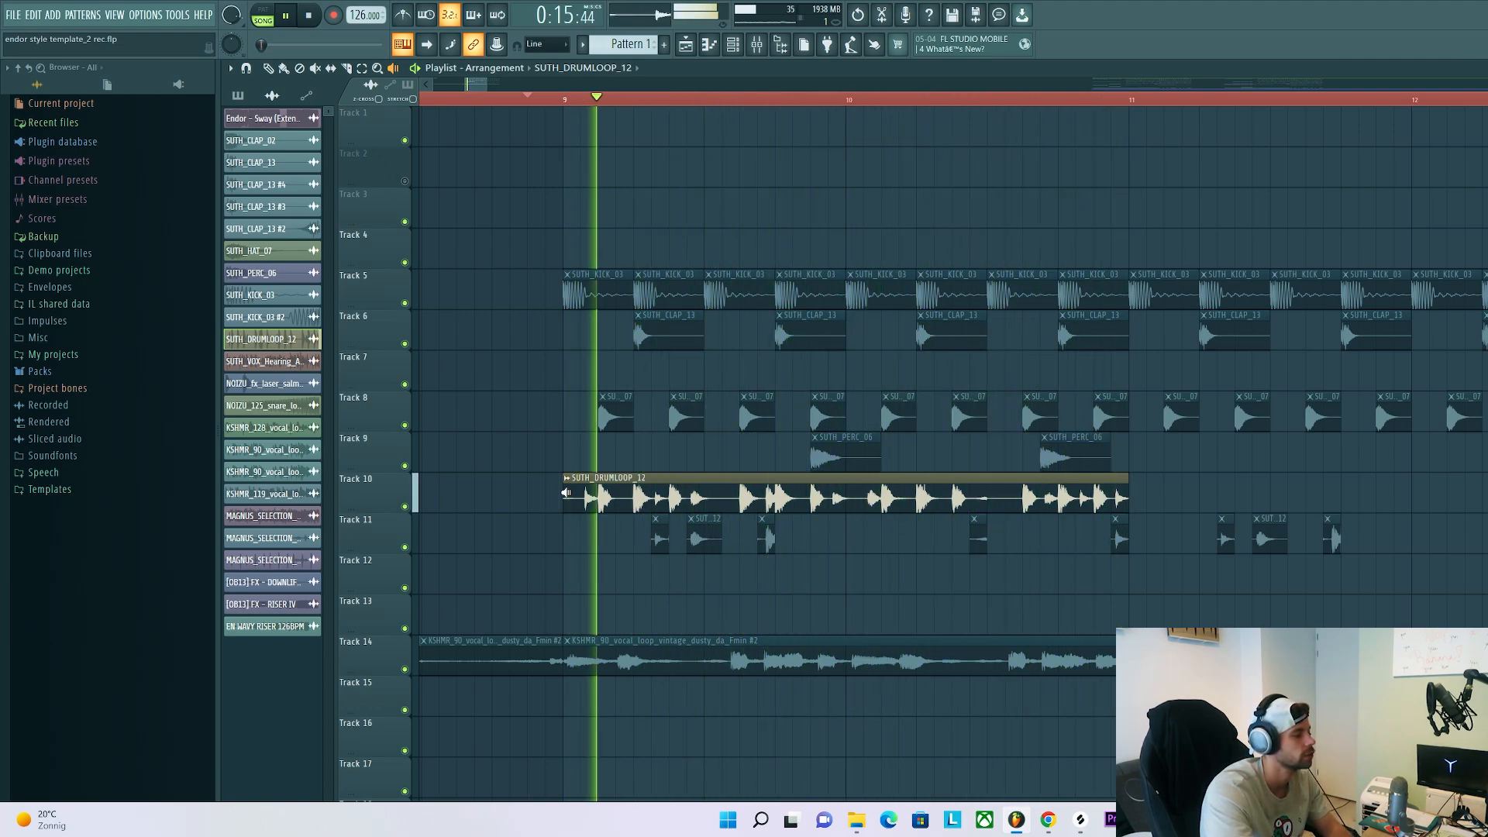
key(space)
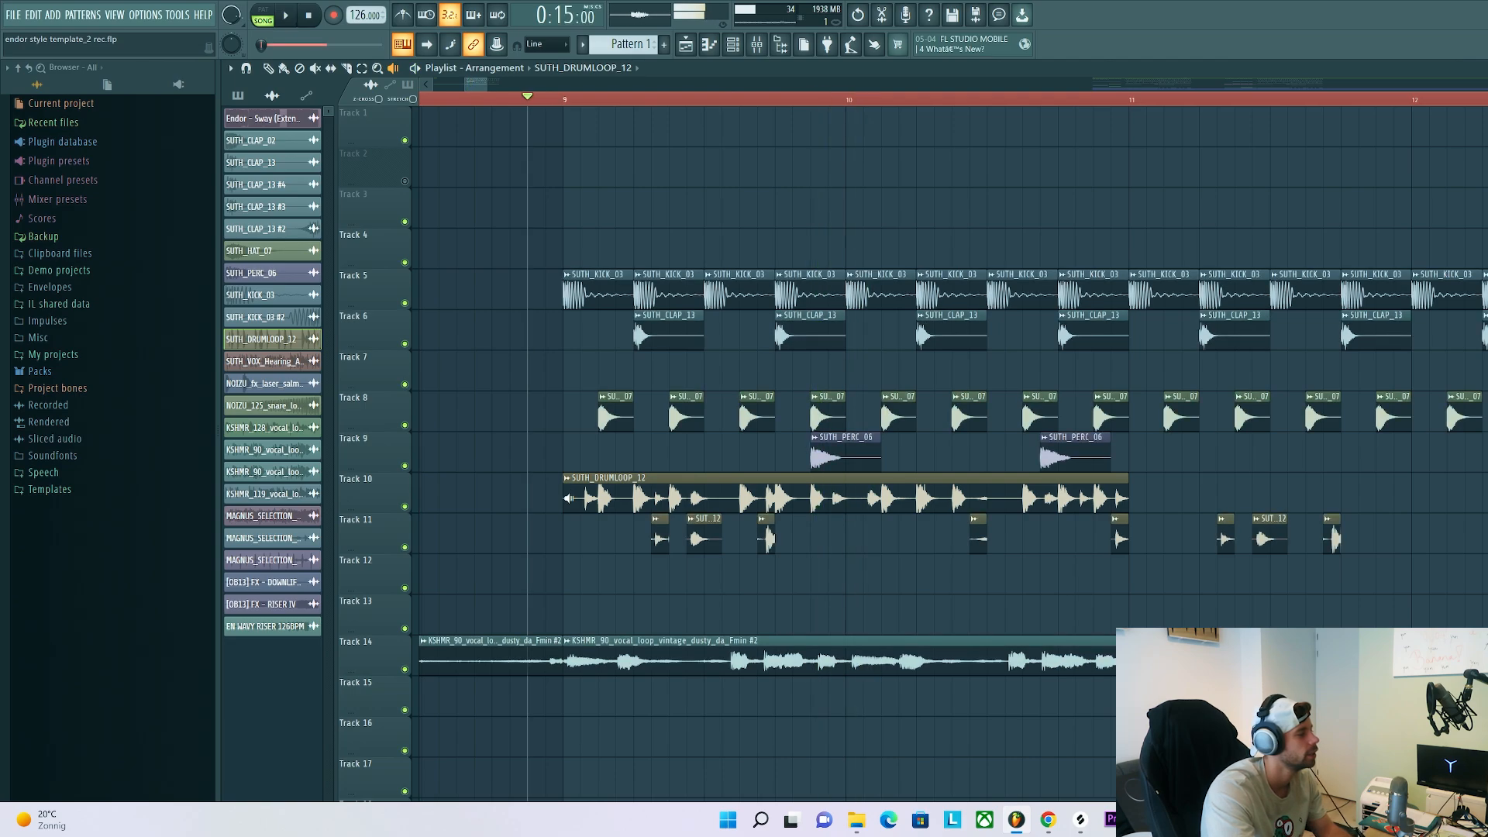
click(404, 507)
Audition the individual SUTH_DRUMLOOP_12 slices on Track 11 one after another
scroll(652, 543, up, 4)
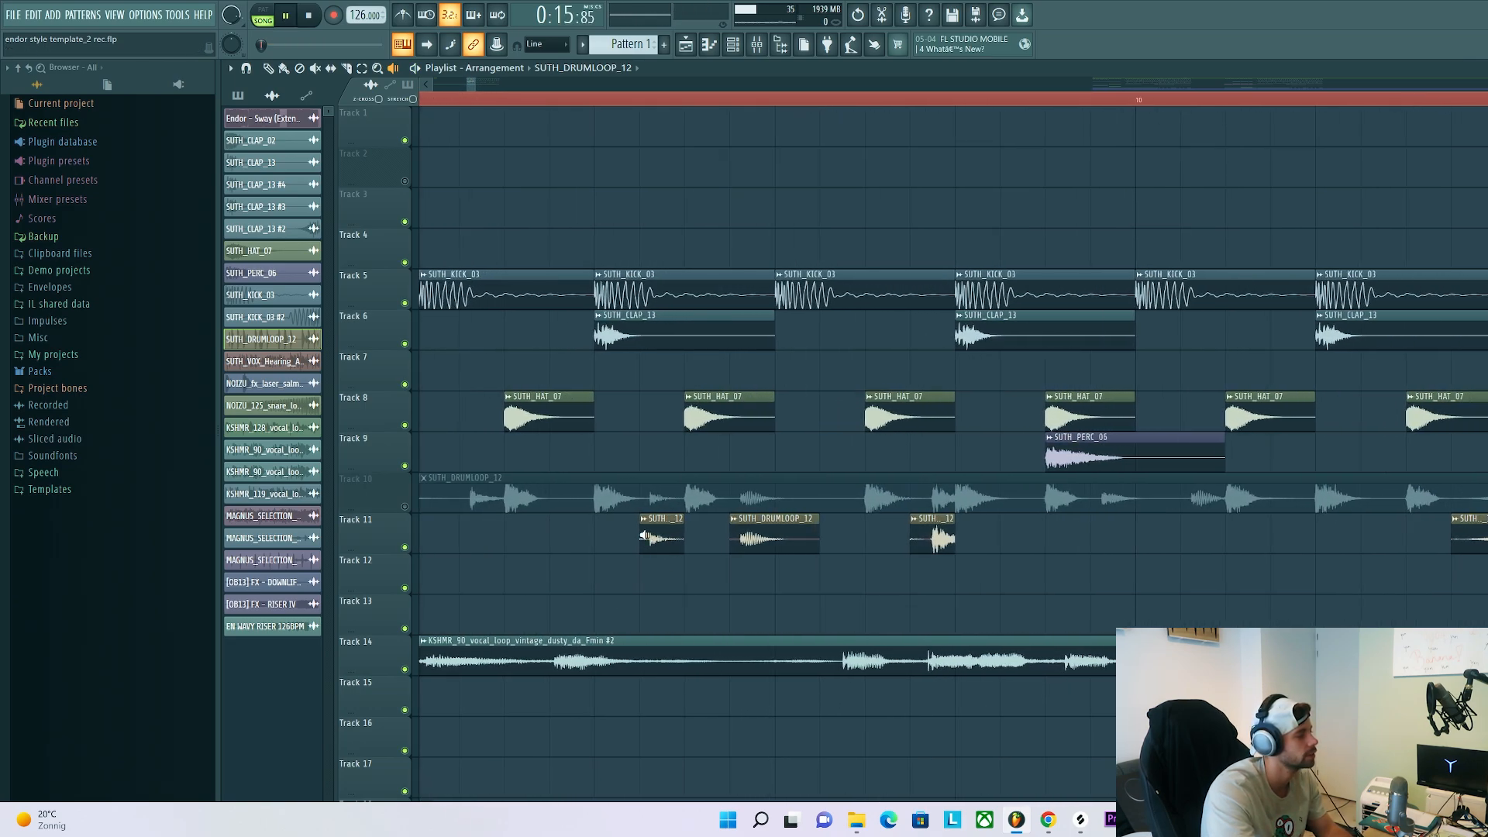
click(645, 535)
click(736, 547)
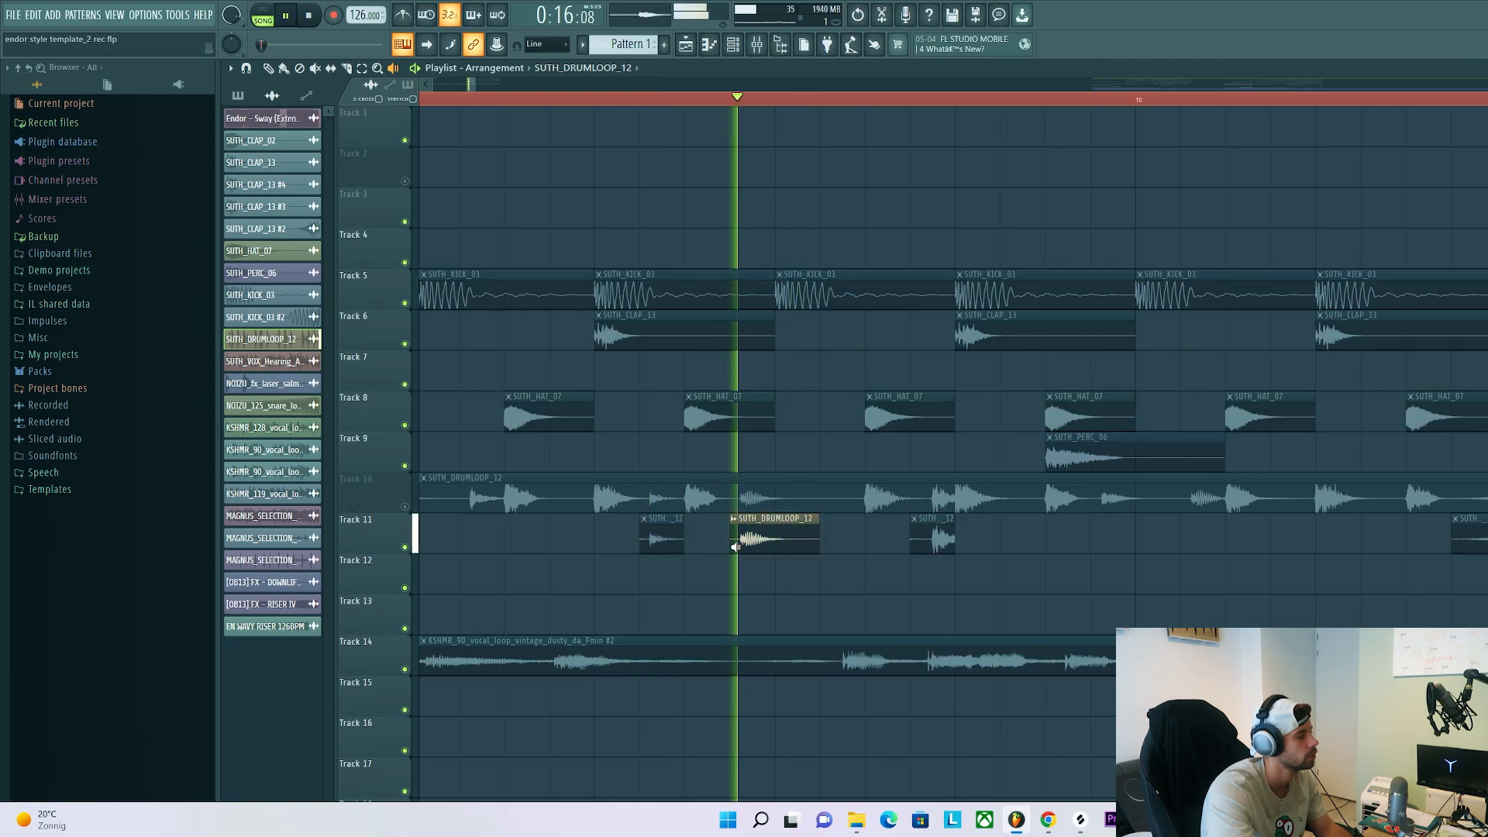
click(916, 536)
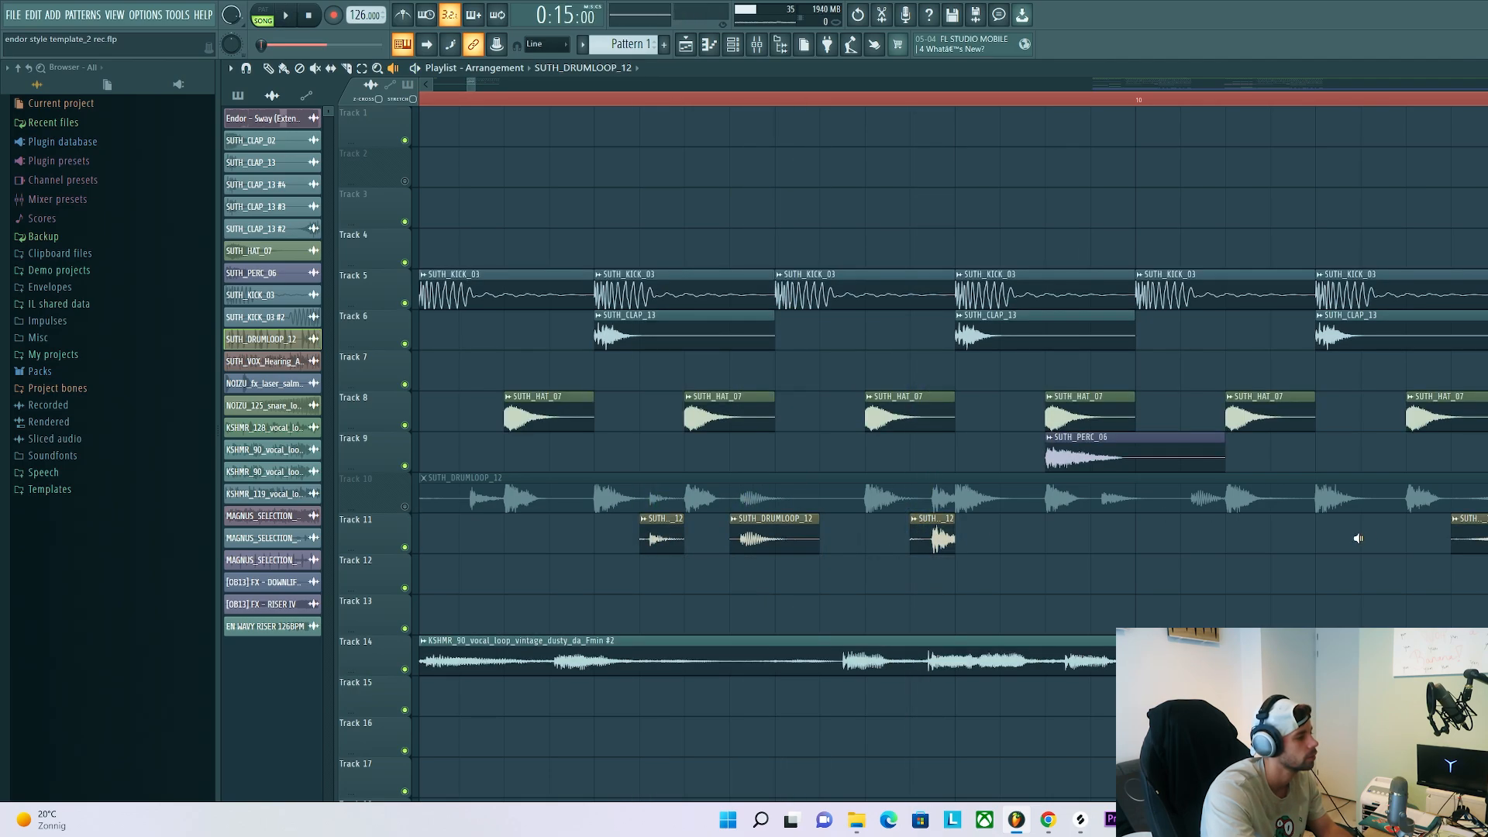
click(1457, 531)
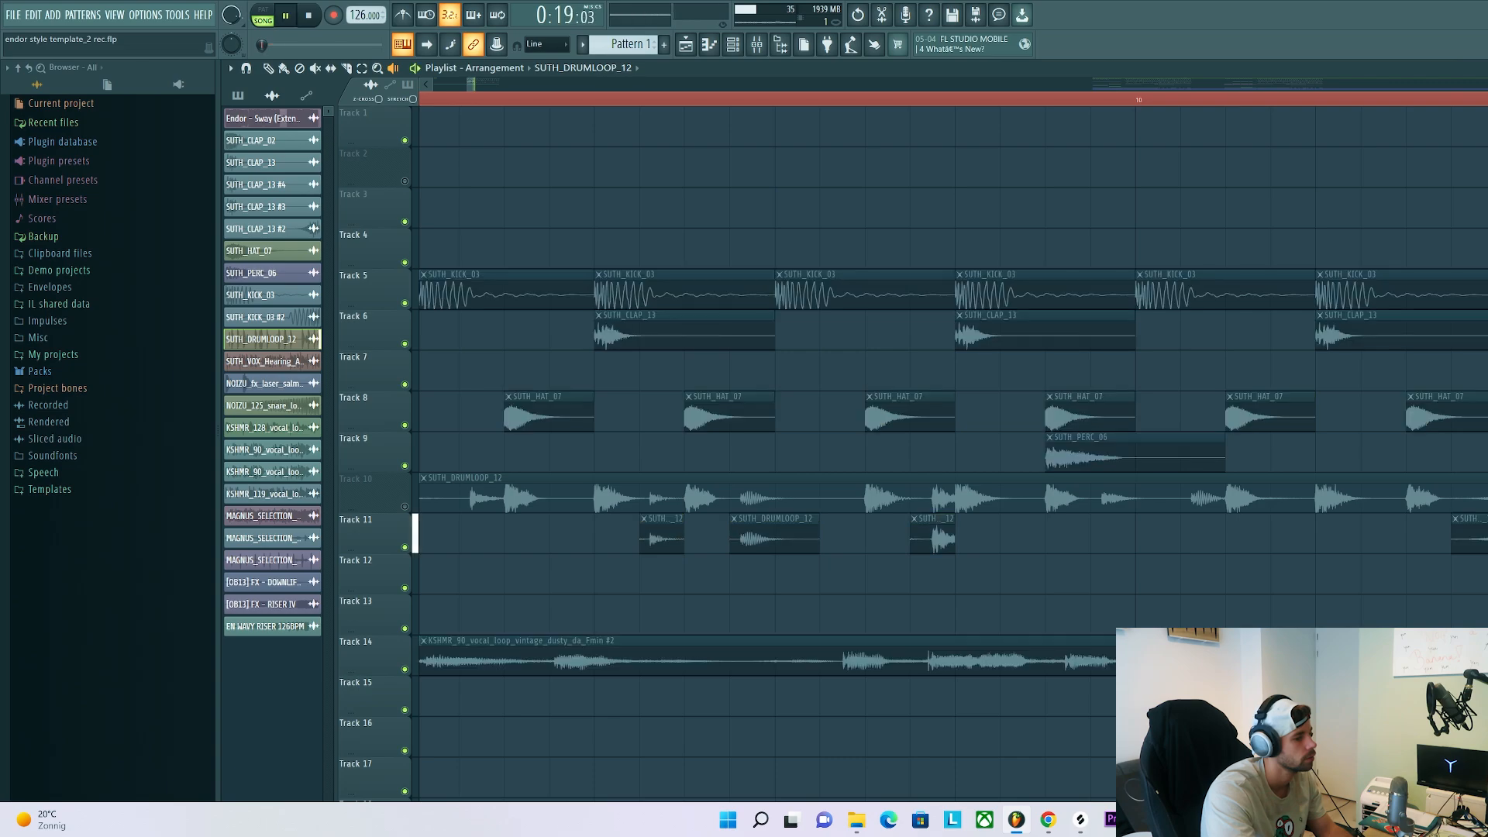
Play the drums, loop slices and vocal together from just before bar 9
scroll(763, 437, down, 3)
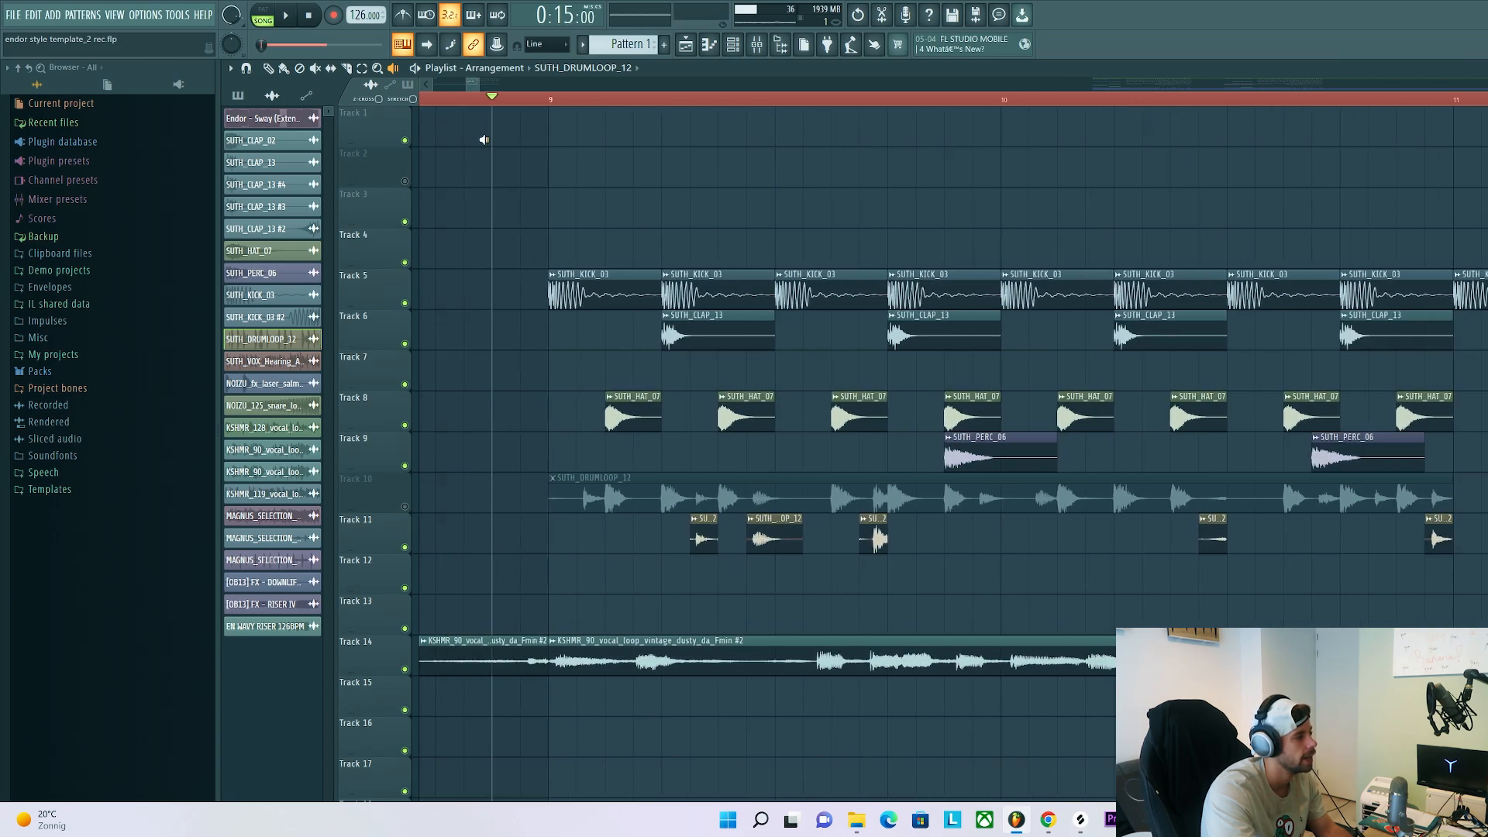
click(488, 99)
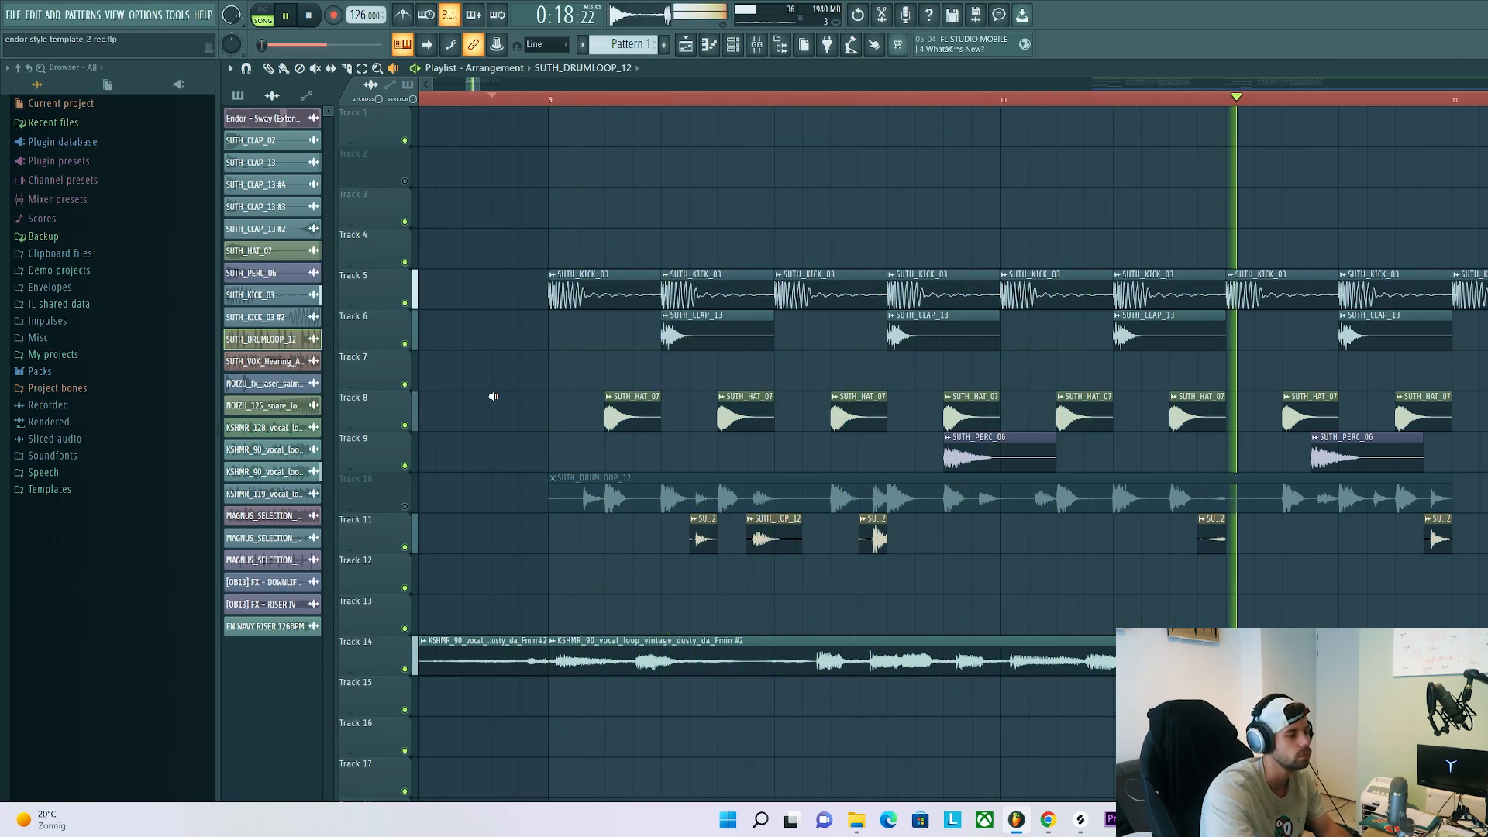
scroll(531, 442, down, 1)
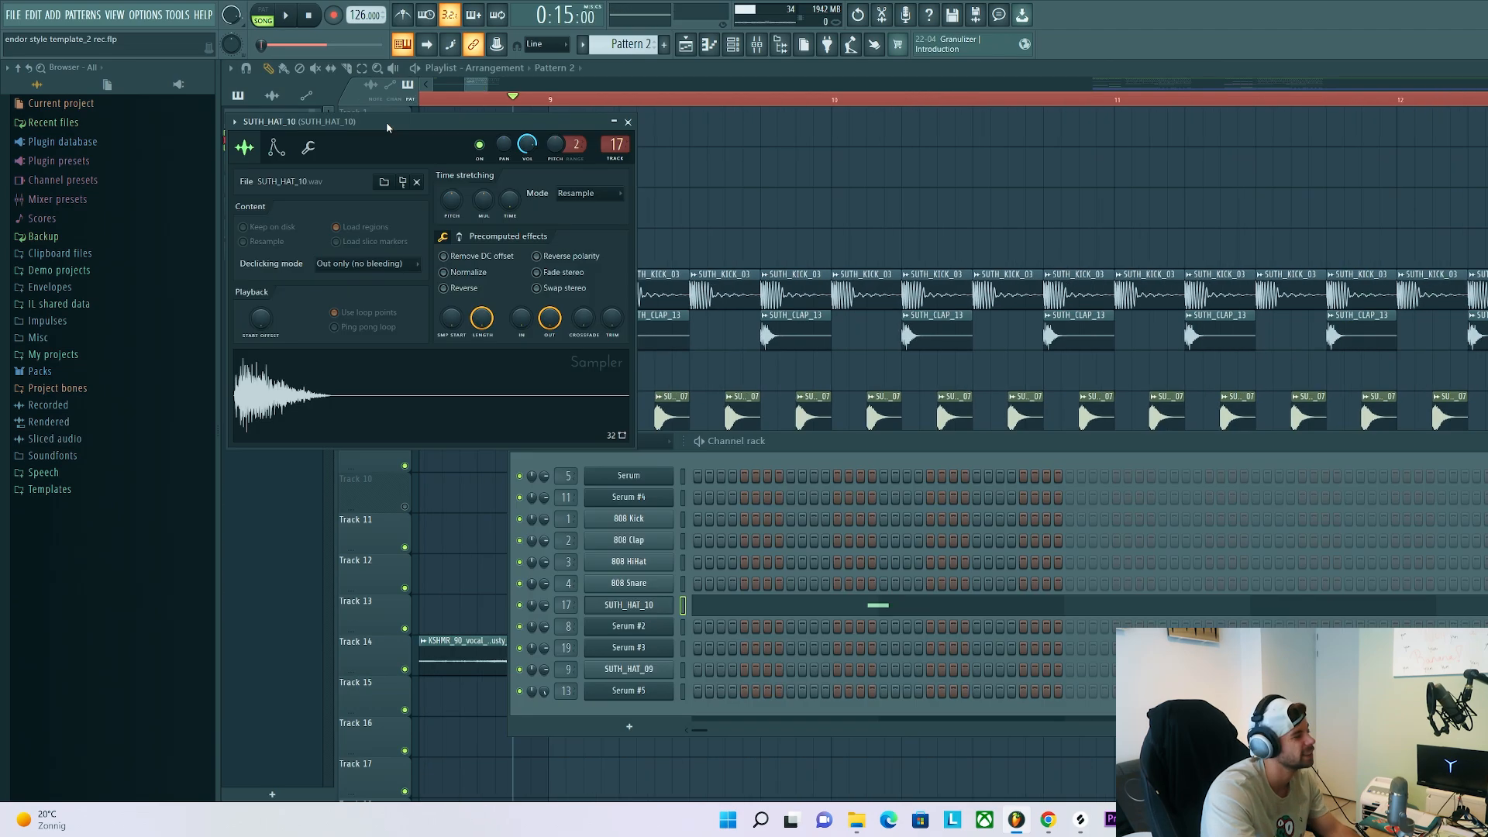
Inspect the SUTH_HAT_10 note of Pattern 2 in the piano roll, return to the playlist and play the arrangement
drag(386, 123, 760, 283)
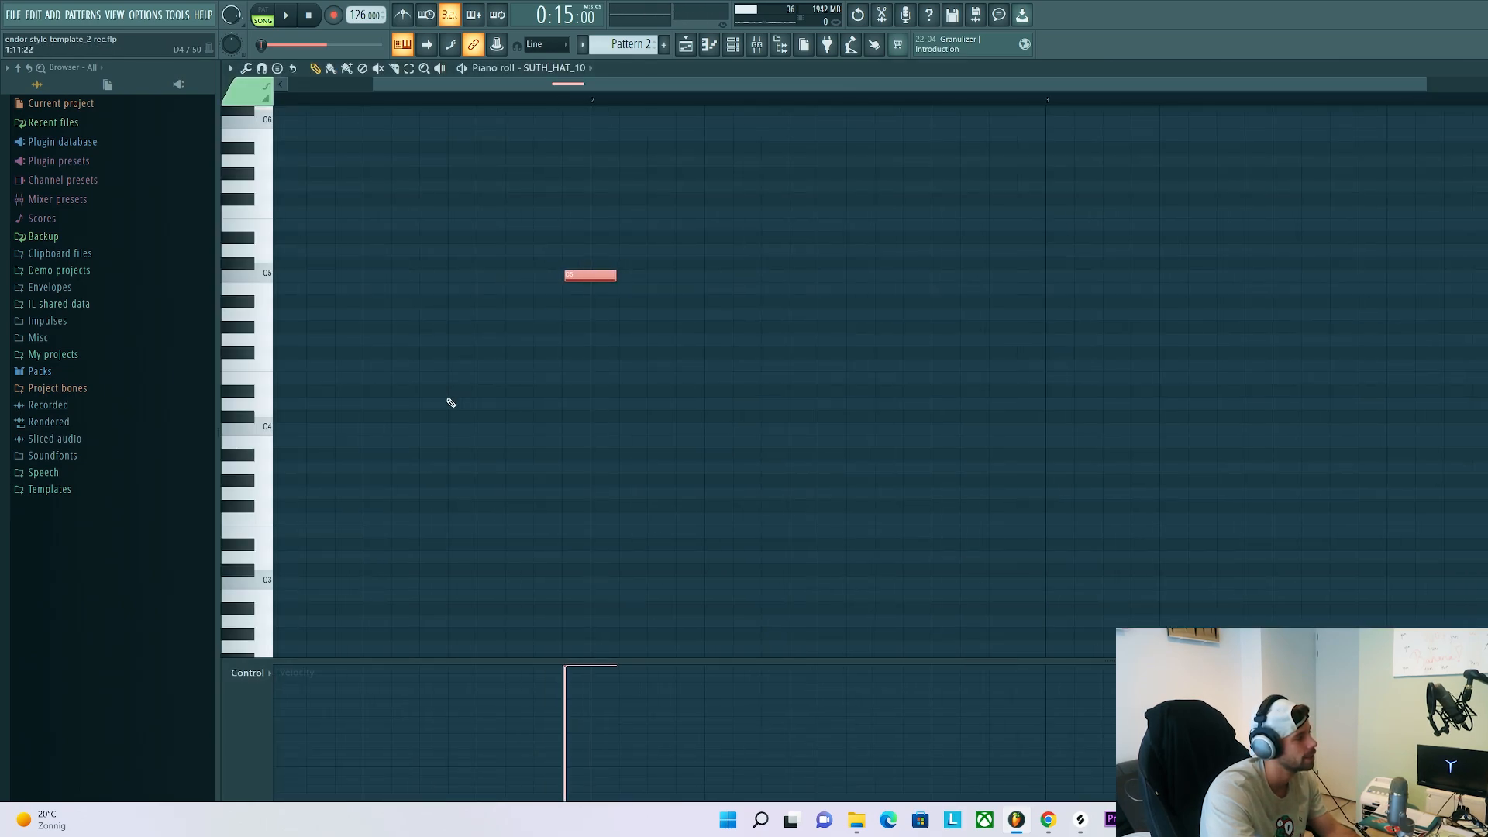
ctrl+scroll(450, 402, down, 2)
scroll(448, 405, up, 3)
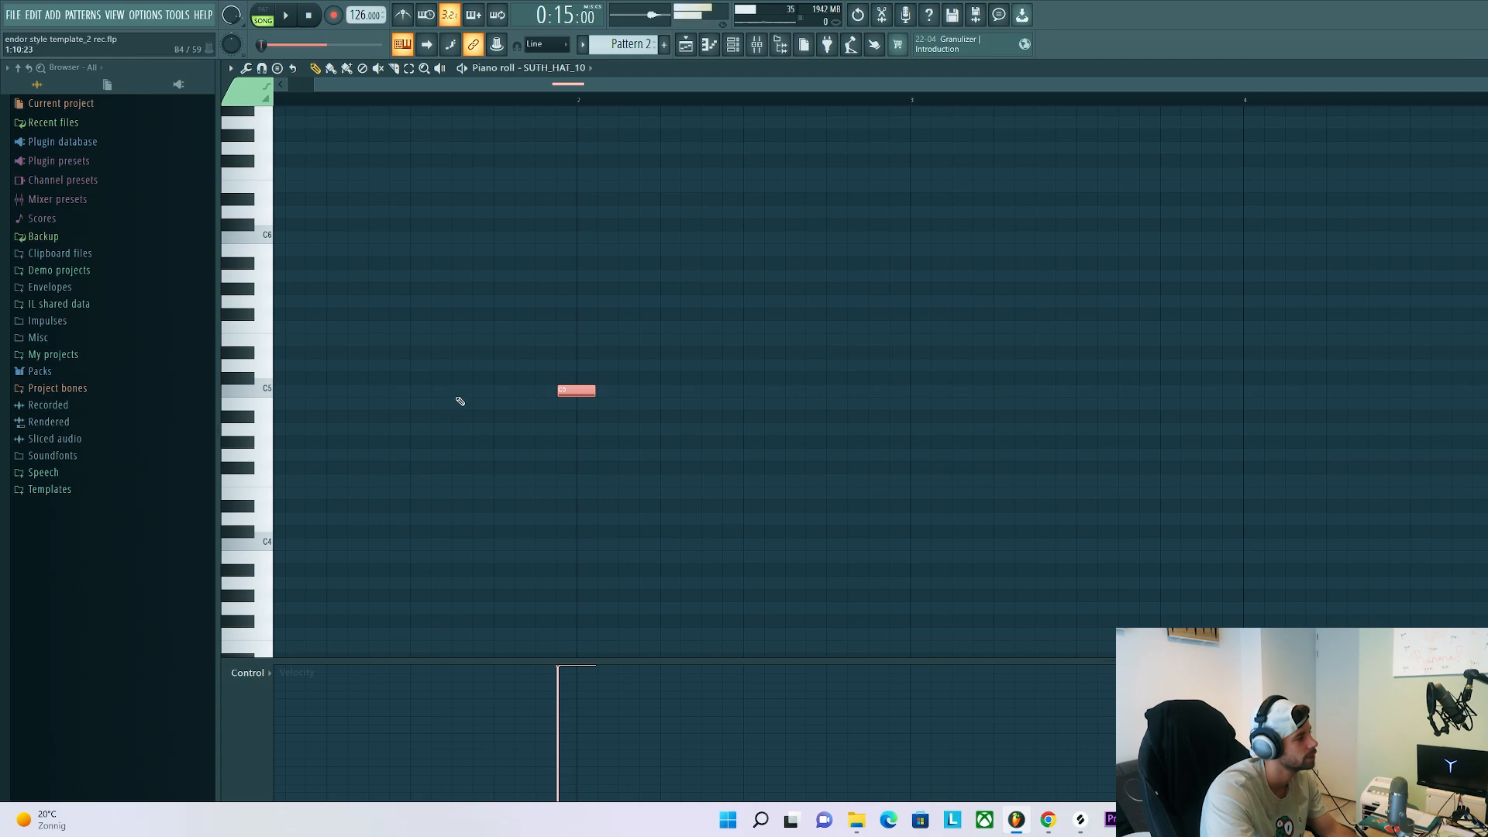
click(686, 44)
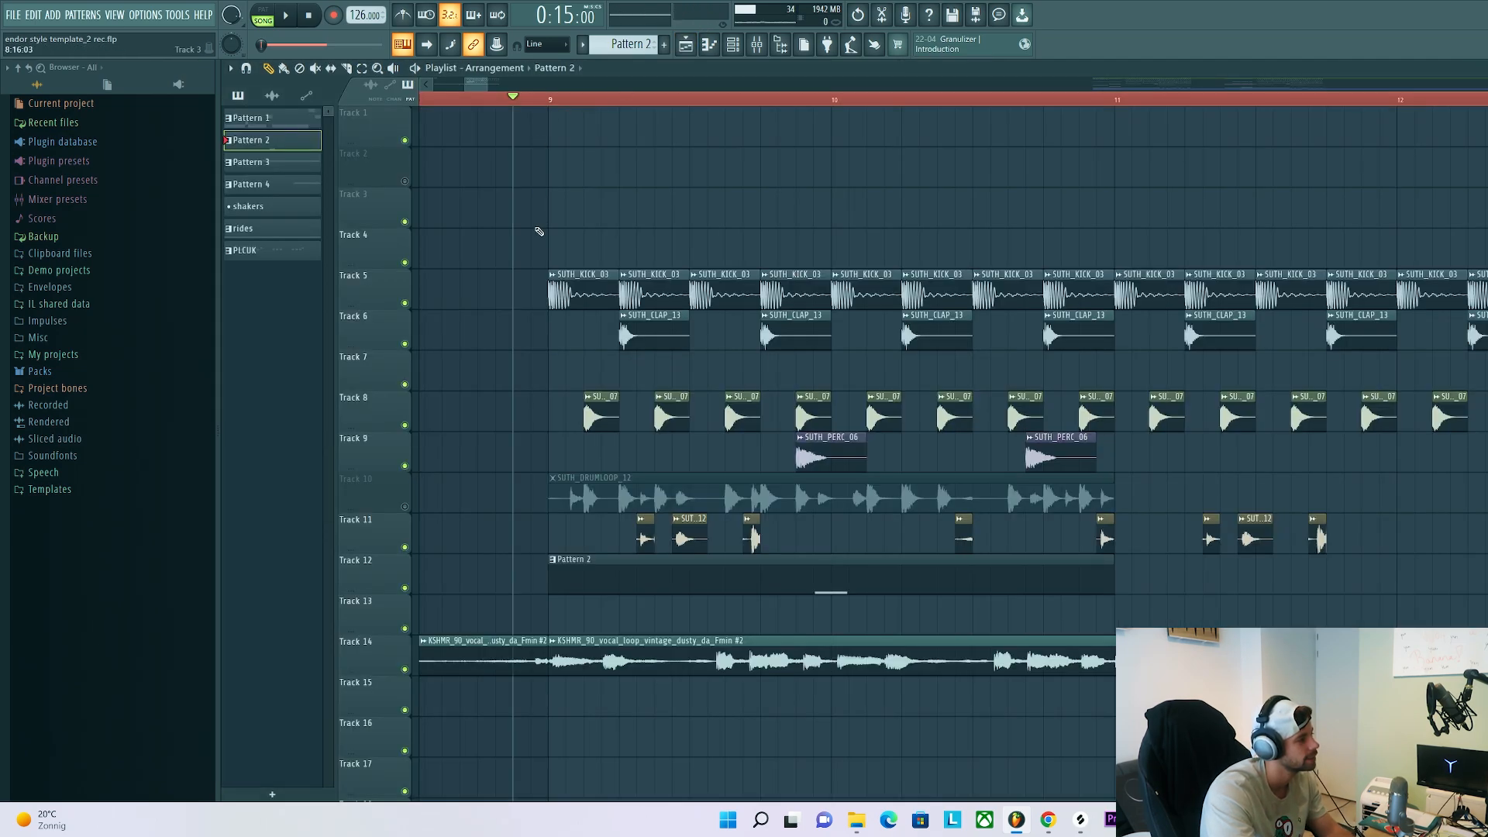
key(space)
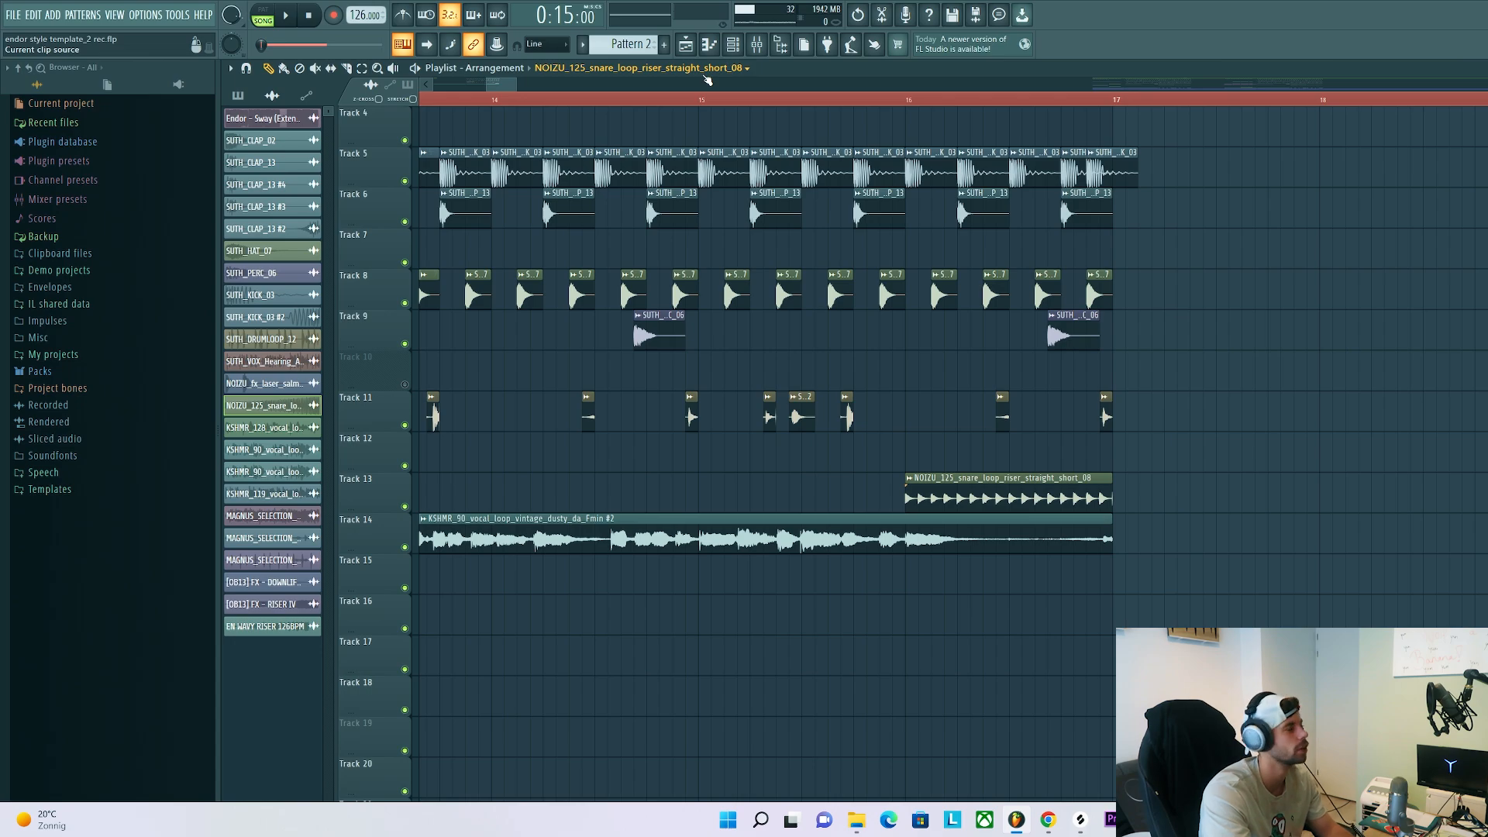
Audition the NOIZU snare loop riser on Track 13 alone, and play it with the full arrangement from bar 15
key(space)
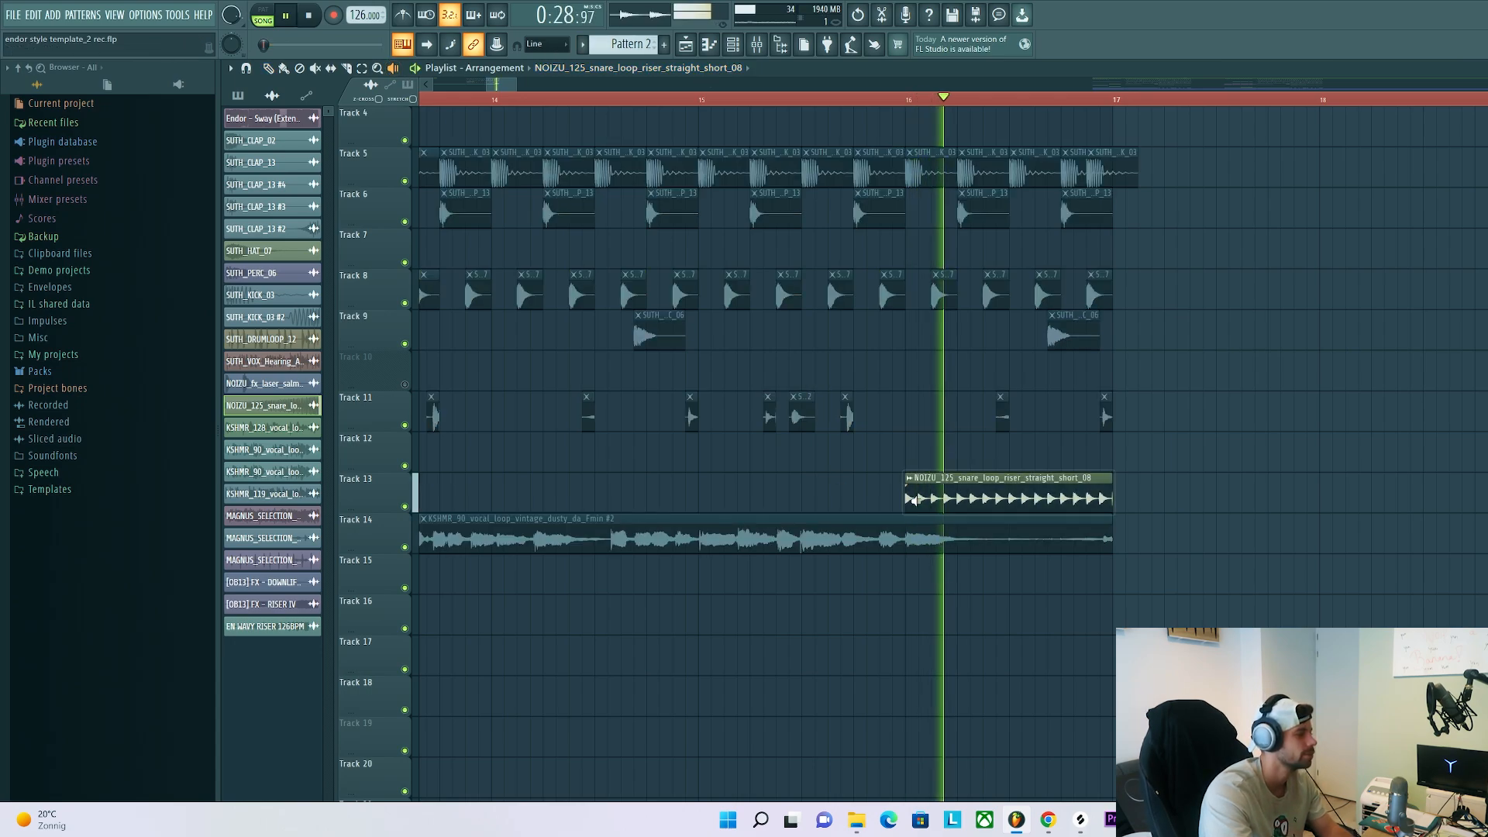
key(space)
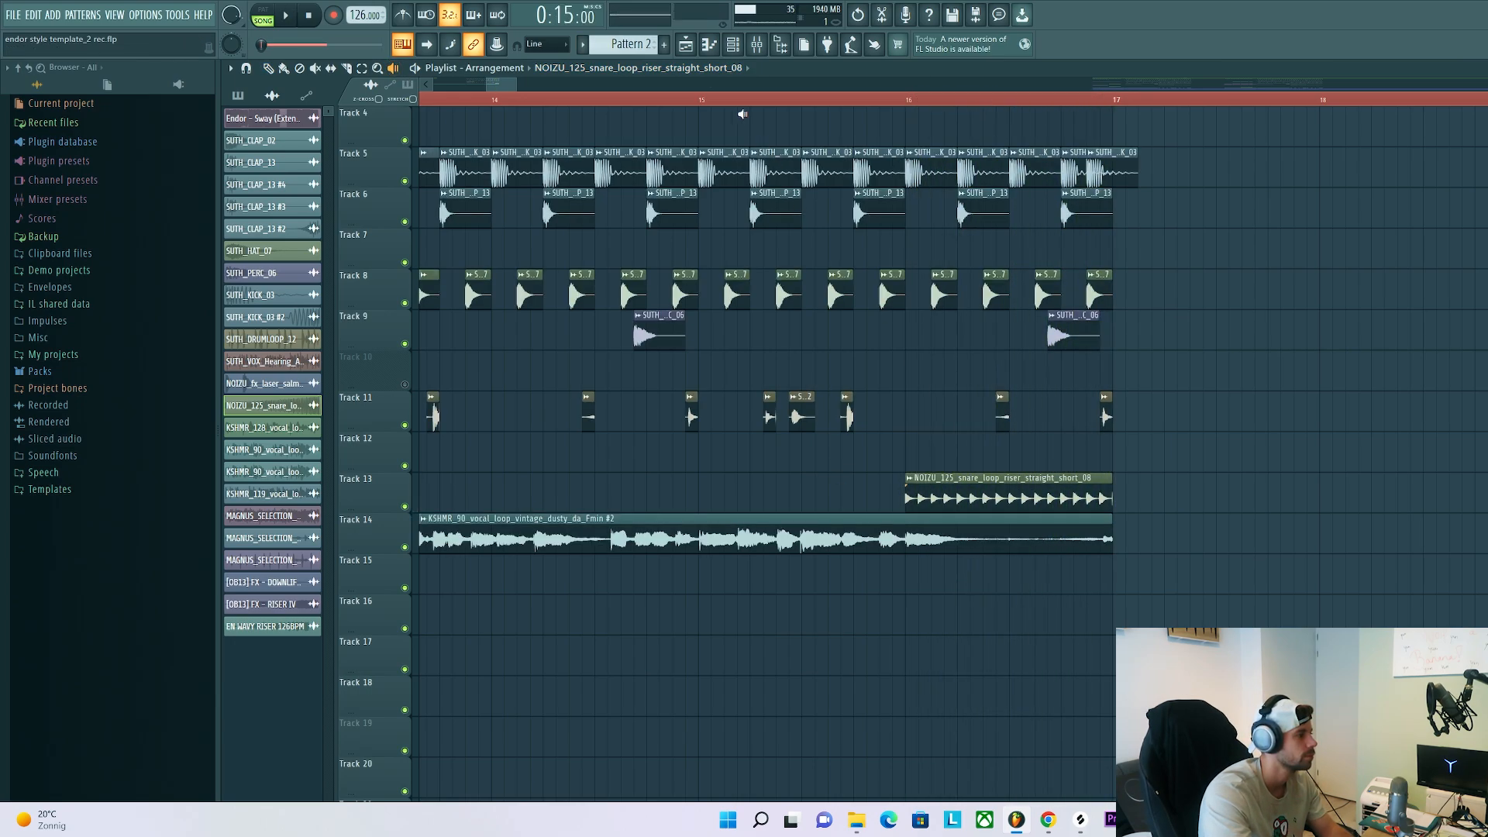
key(space)
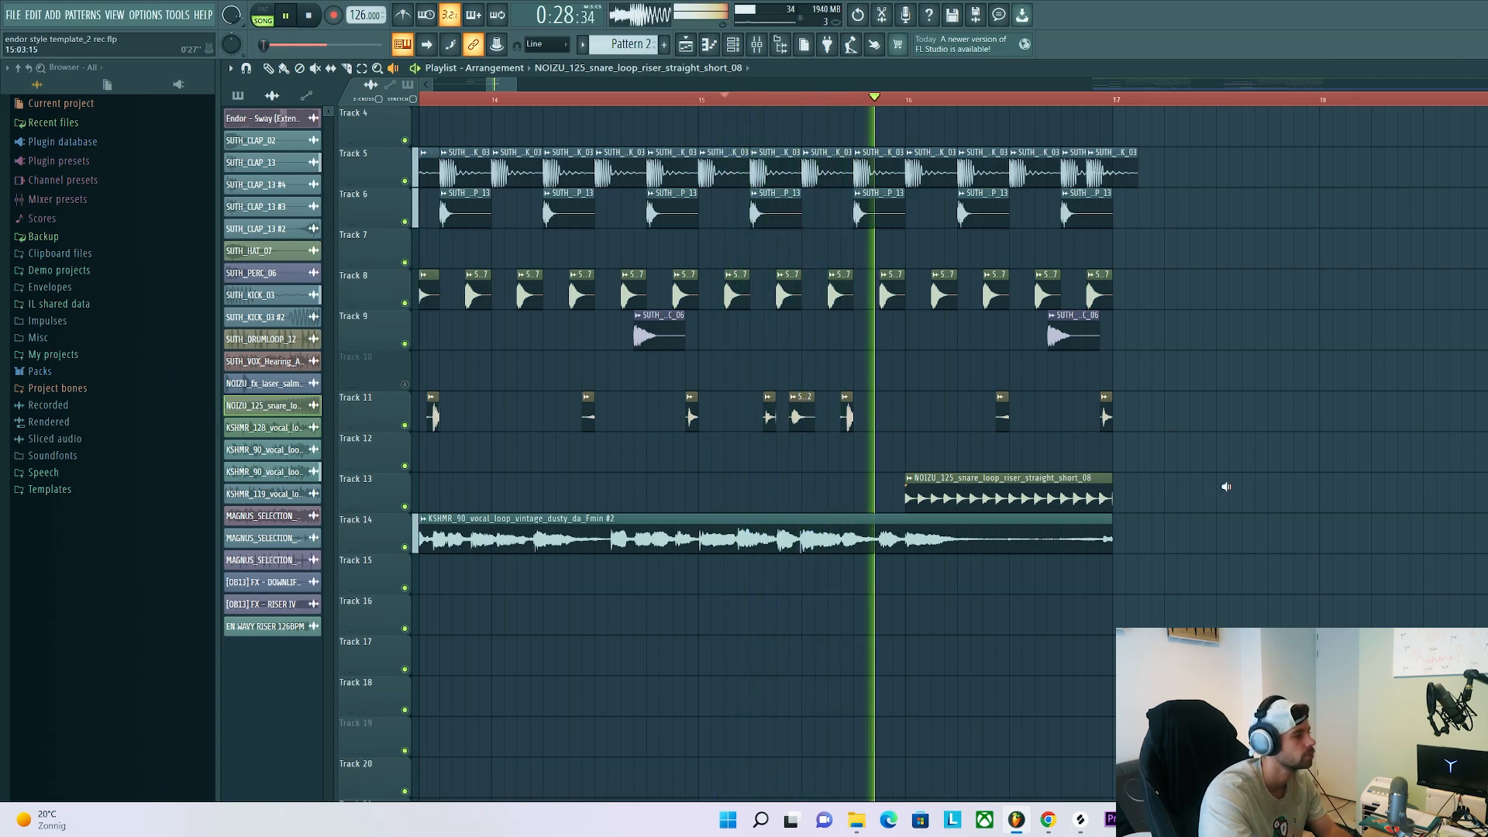
scroll(1229, 482, down, 3)
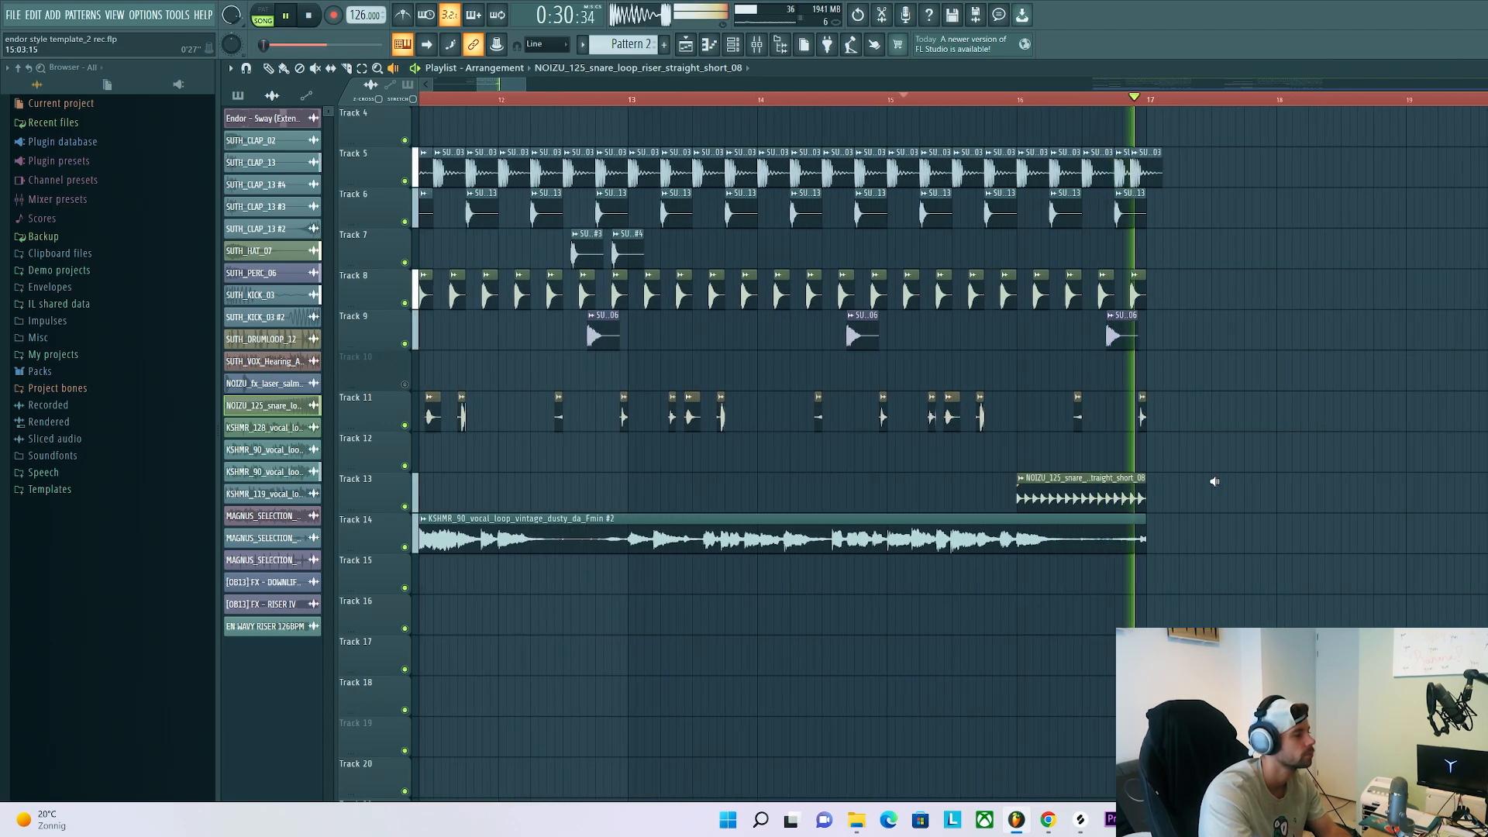
key(space)
scroll(1221, 480, down, 1)
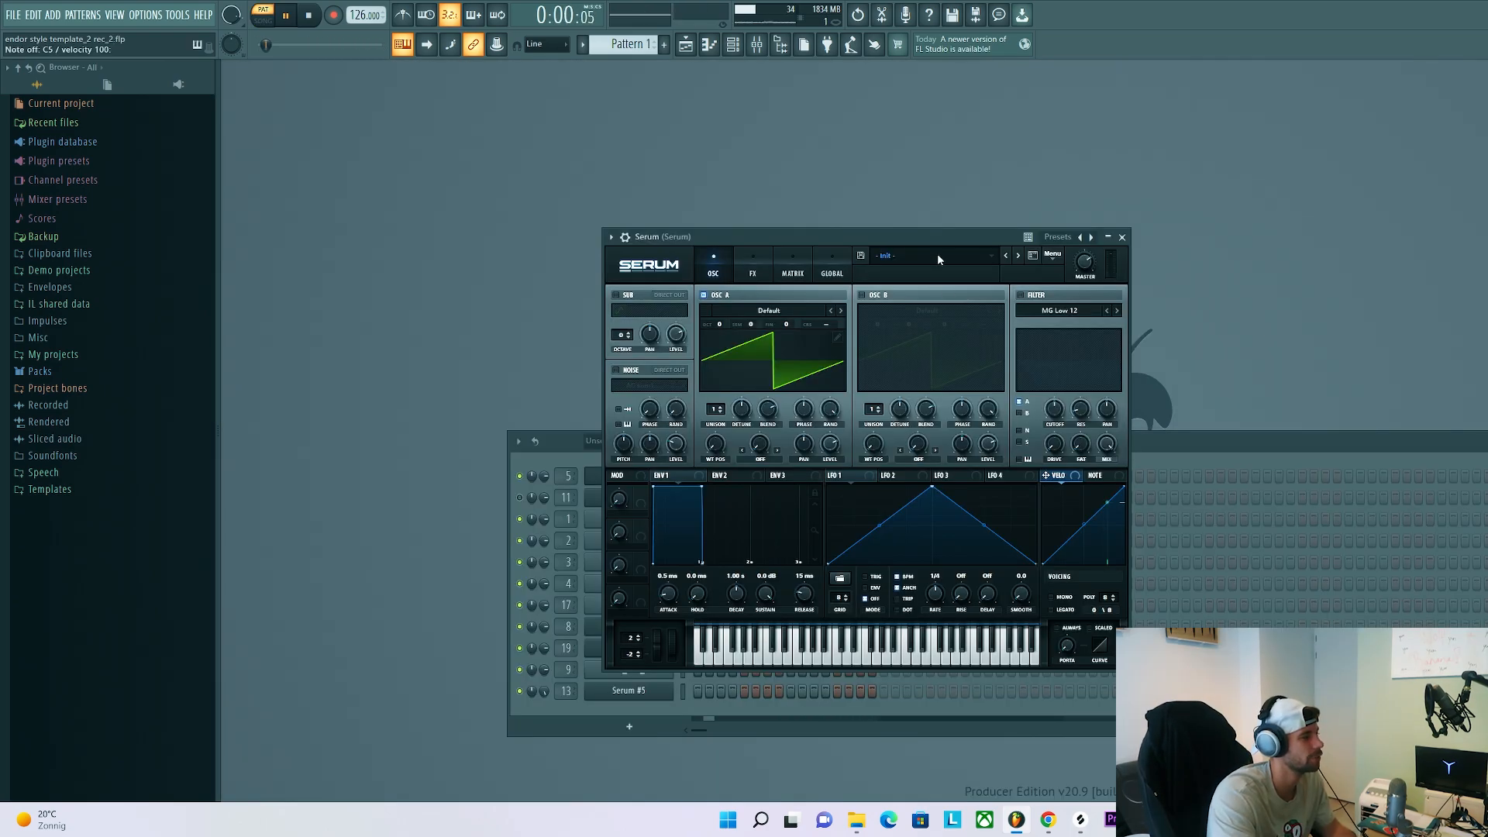
Load the BA - Thumpy Knock preset from the SUTH Serum Presets into the first Serum channel
click(937, 255)
mouse_move(1085, 619)
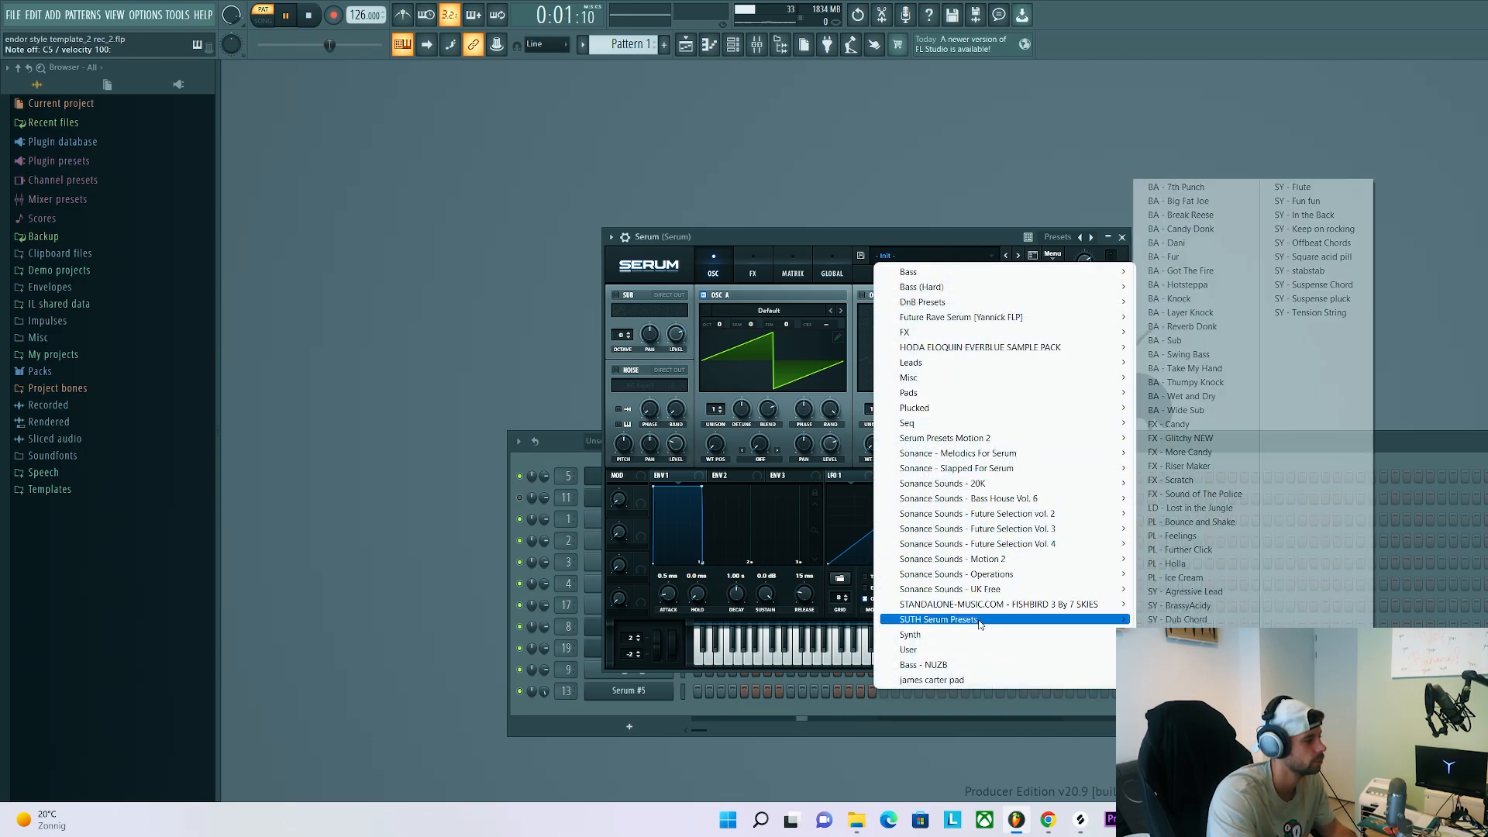
click(1195, 382)
drag(858, 231, 958, 251)
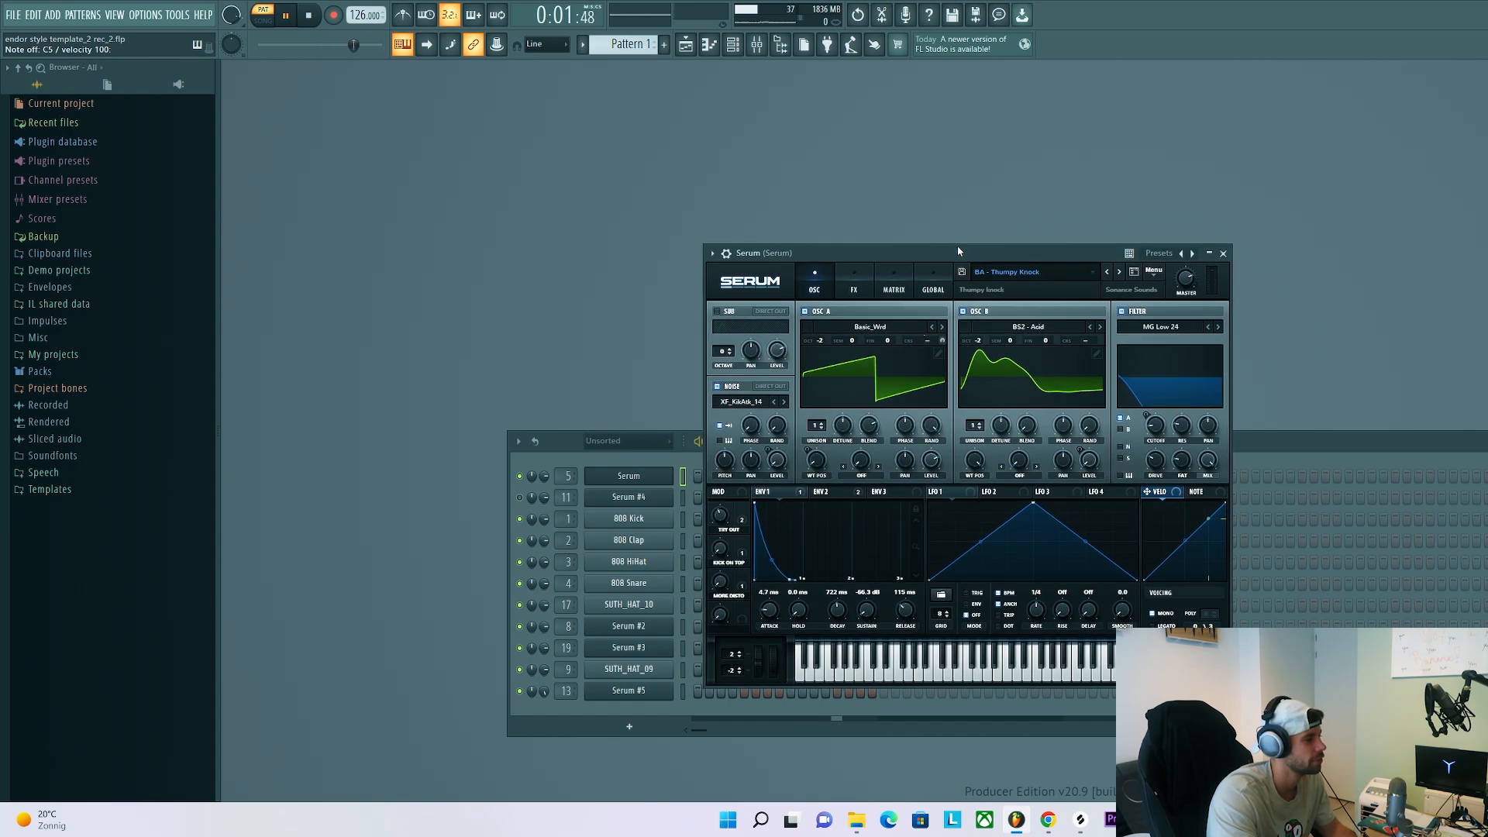
Draw bar 1 of the first Serum channel's bassline with G4 notes, a short G#4 in the middle and an A#4 at the end
right_click(649, 482)
click(701, 475)
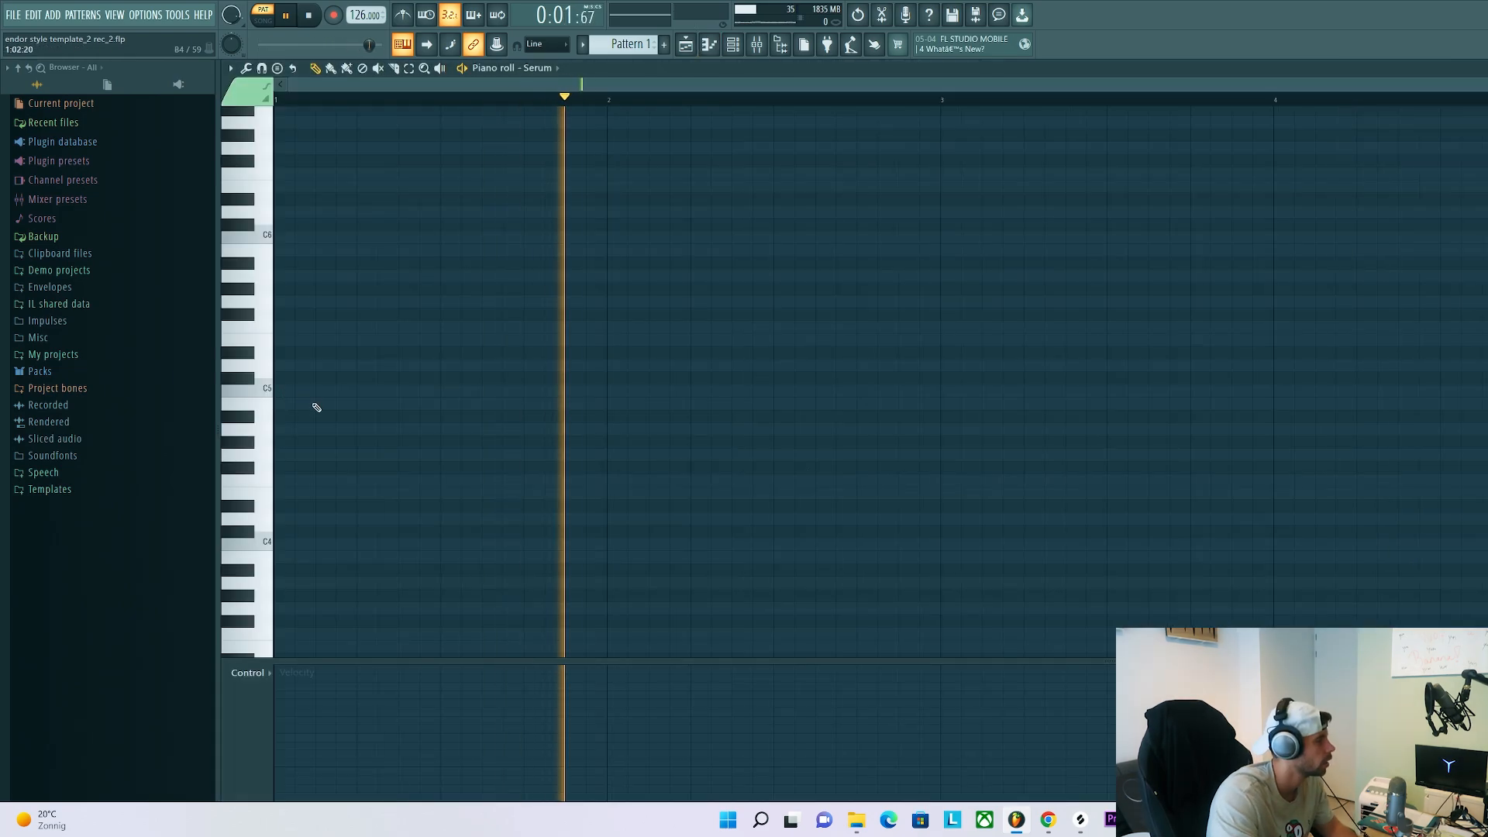
drag(217, 432, 210, 454)
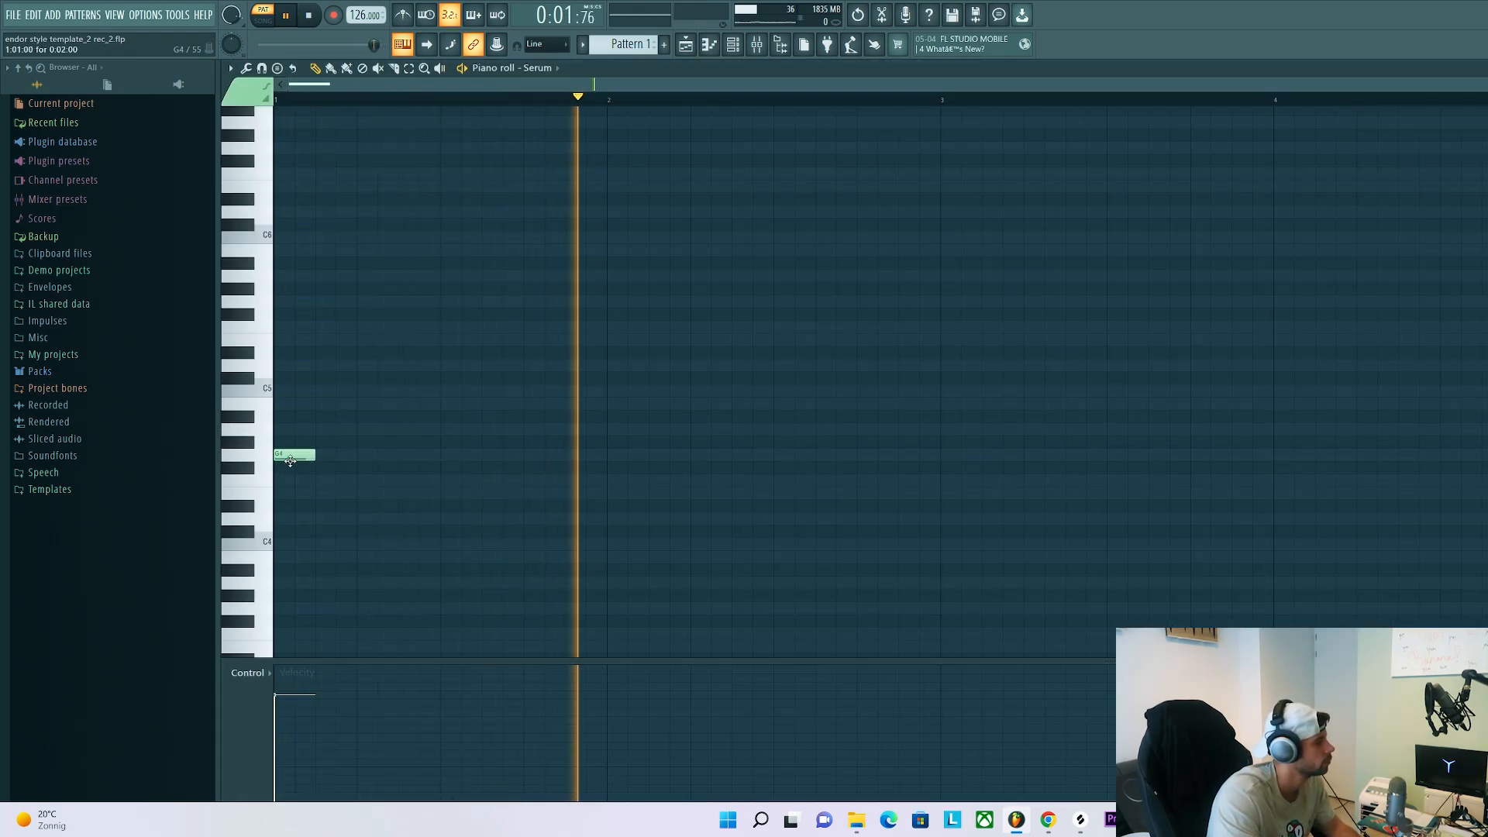
drag(312, 456, 336, 459)
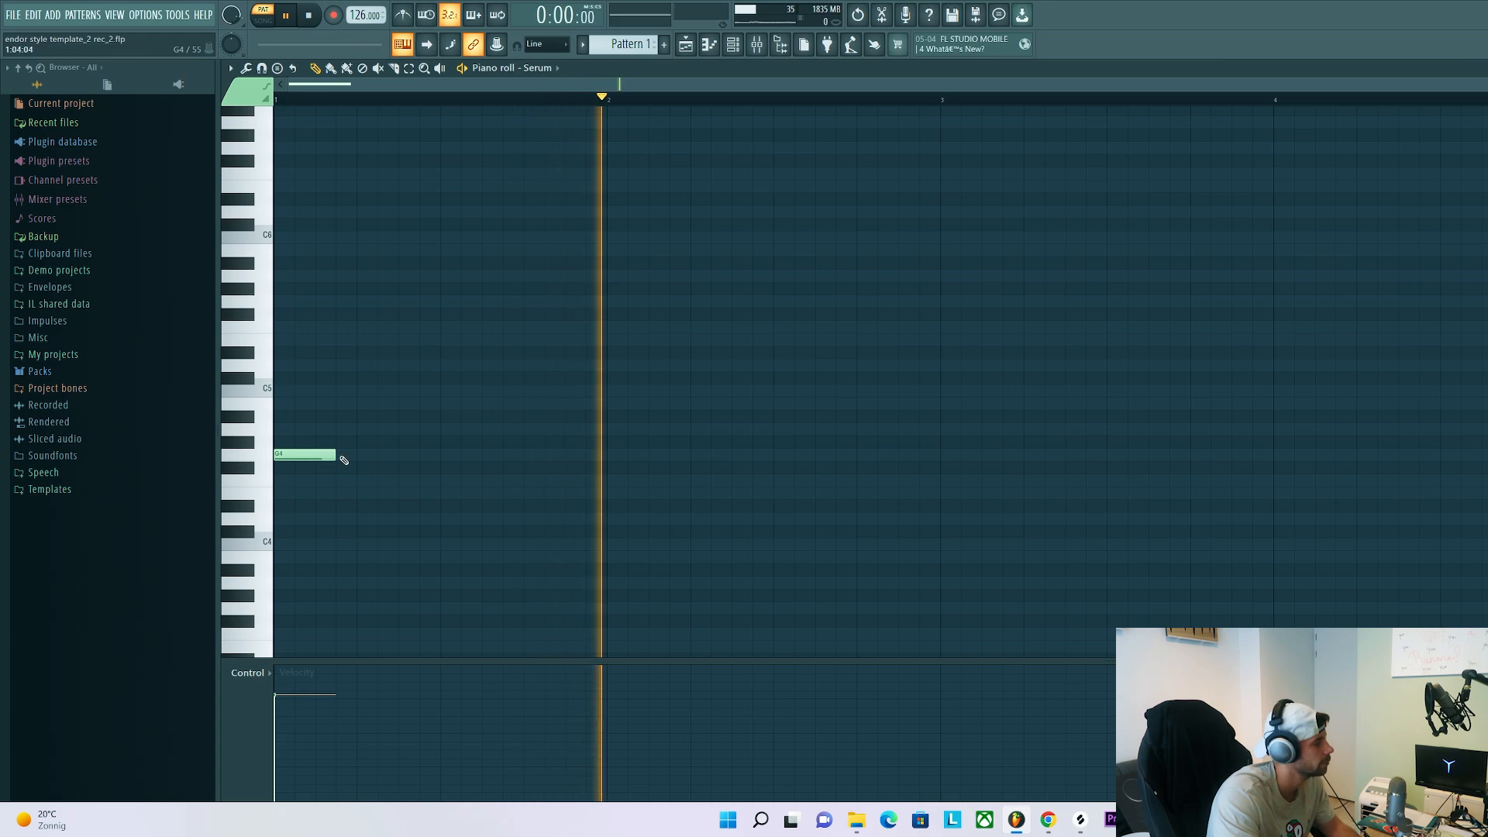
click(341, 455)
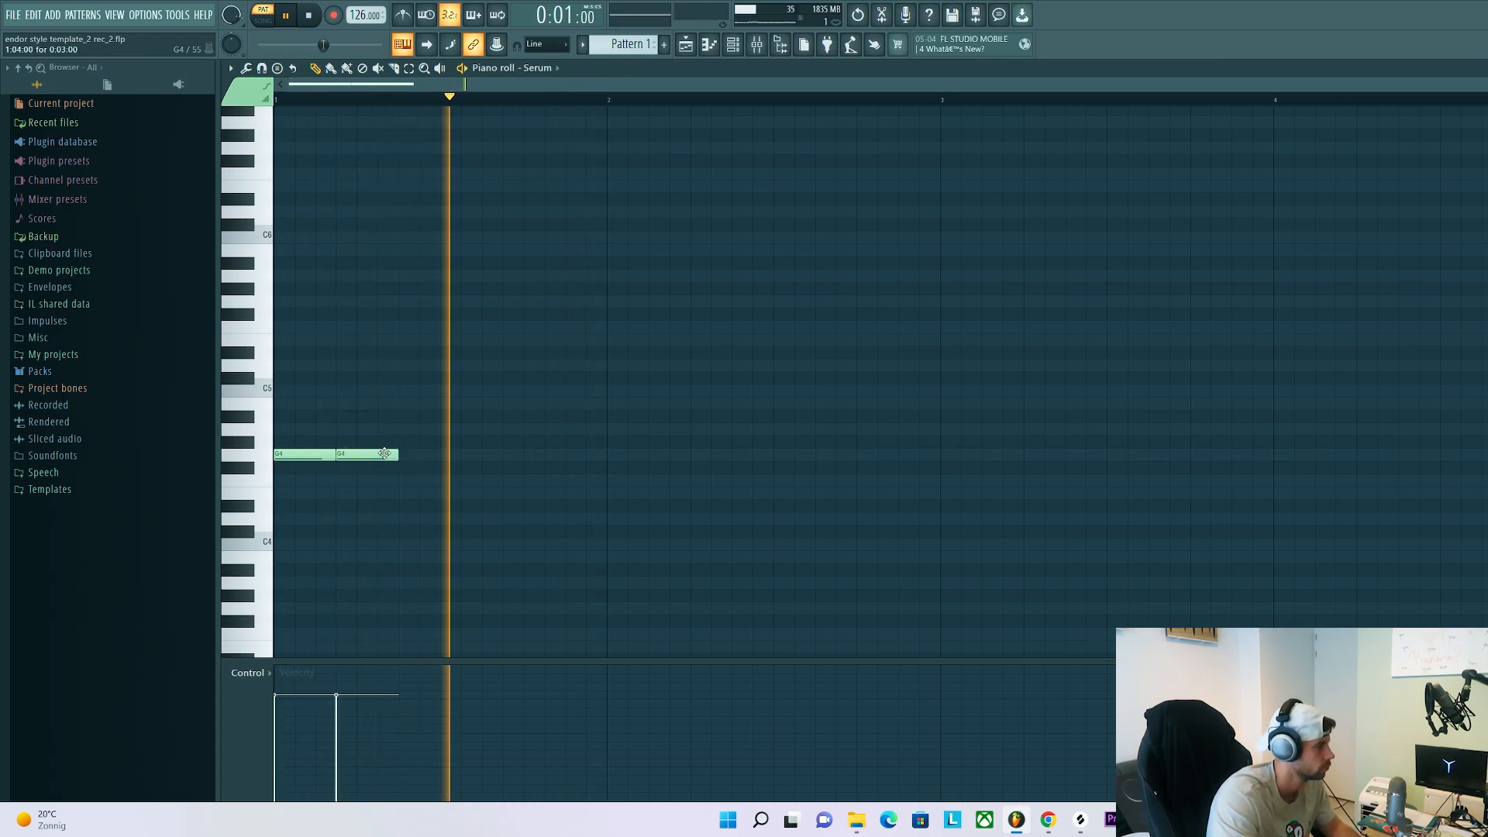
drag(397, 455, 441, 450)
click(432, 444)
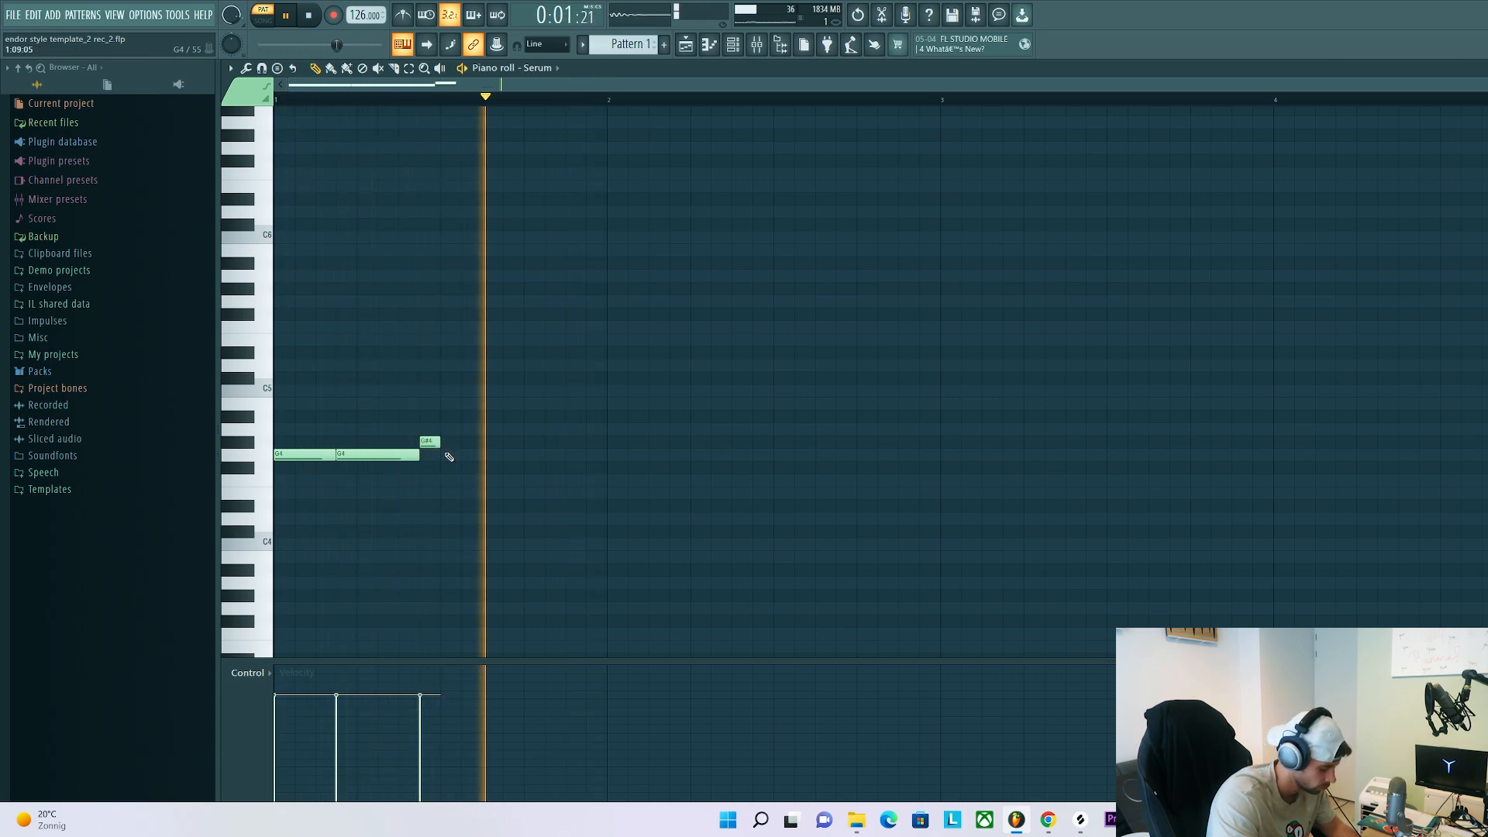
key(space)
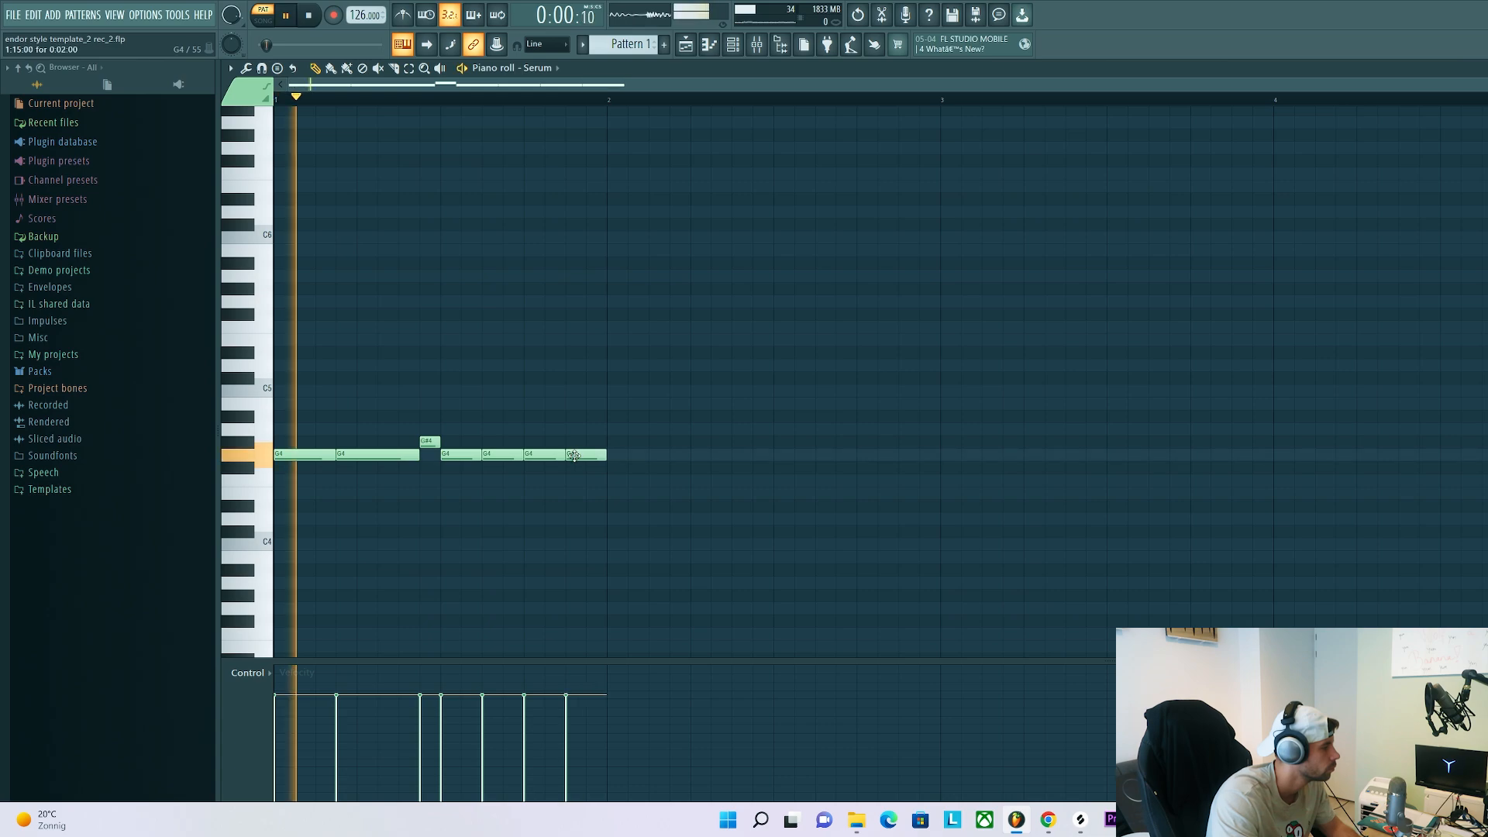
drag(573, 456, 574, 417)
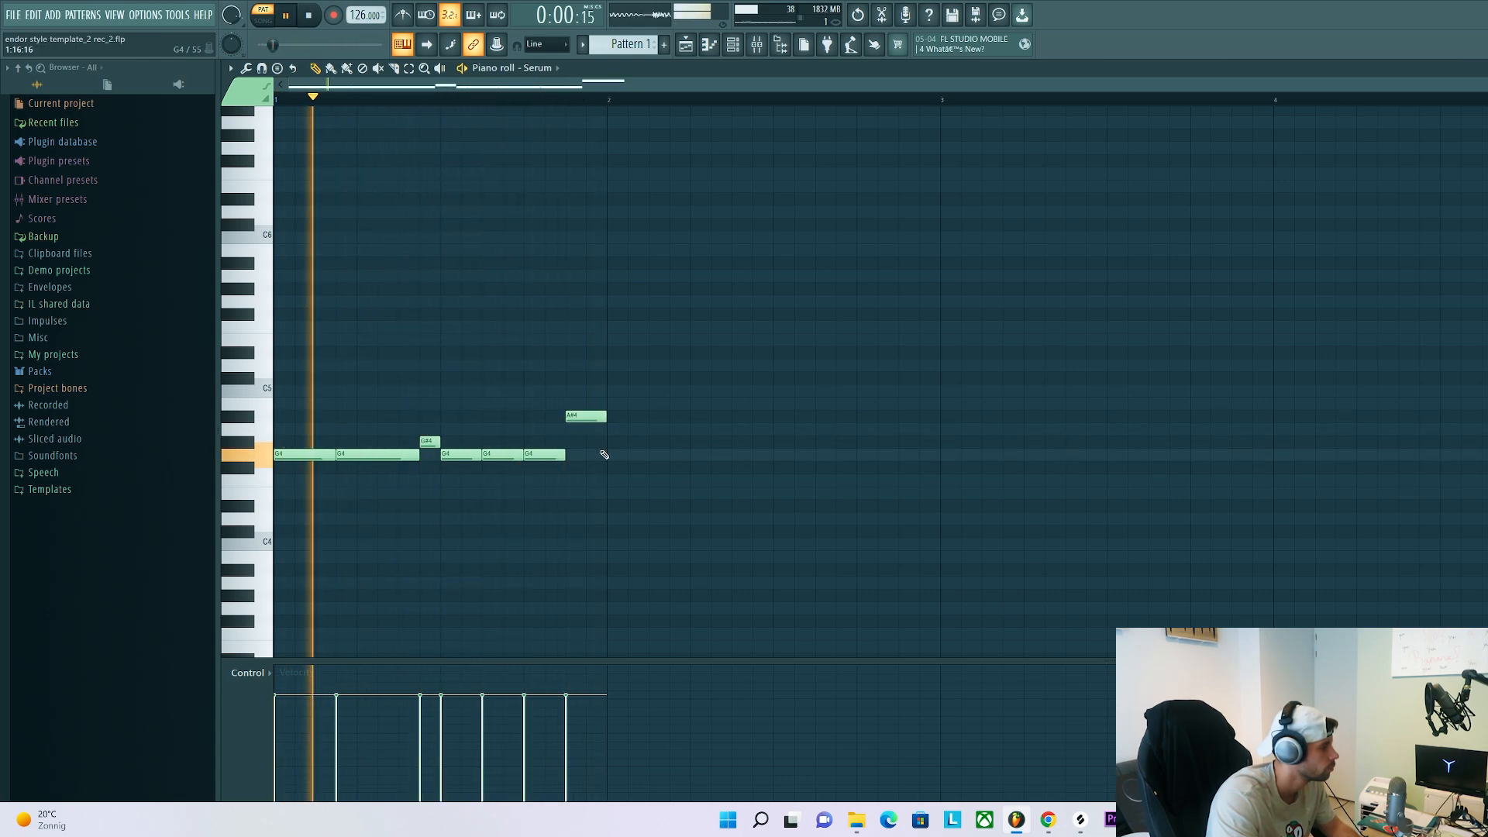
Add a run of G4 notes of varying lengths through bar 2 of the bassline
click(611, 456)
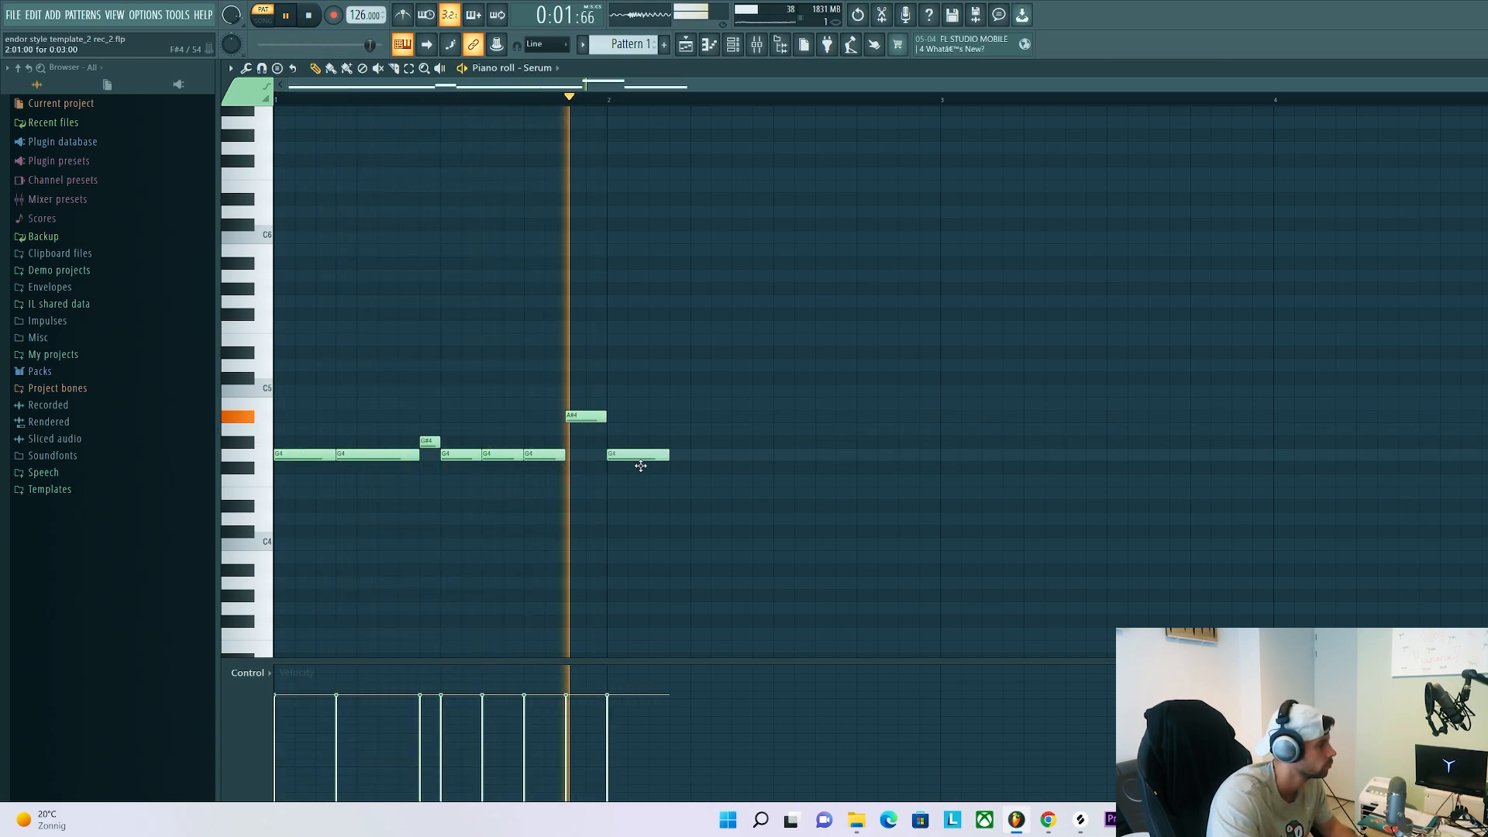
click(674, 455)
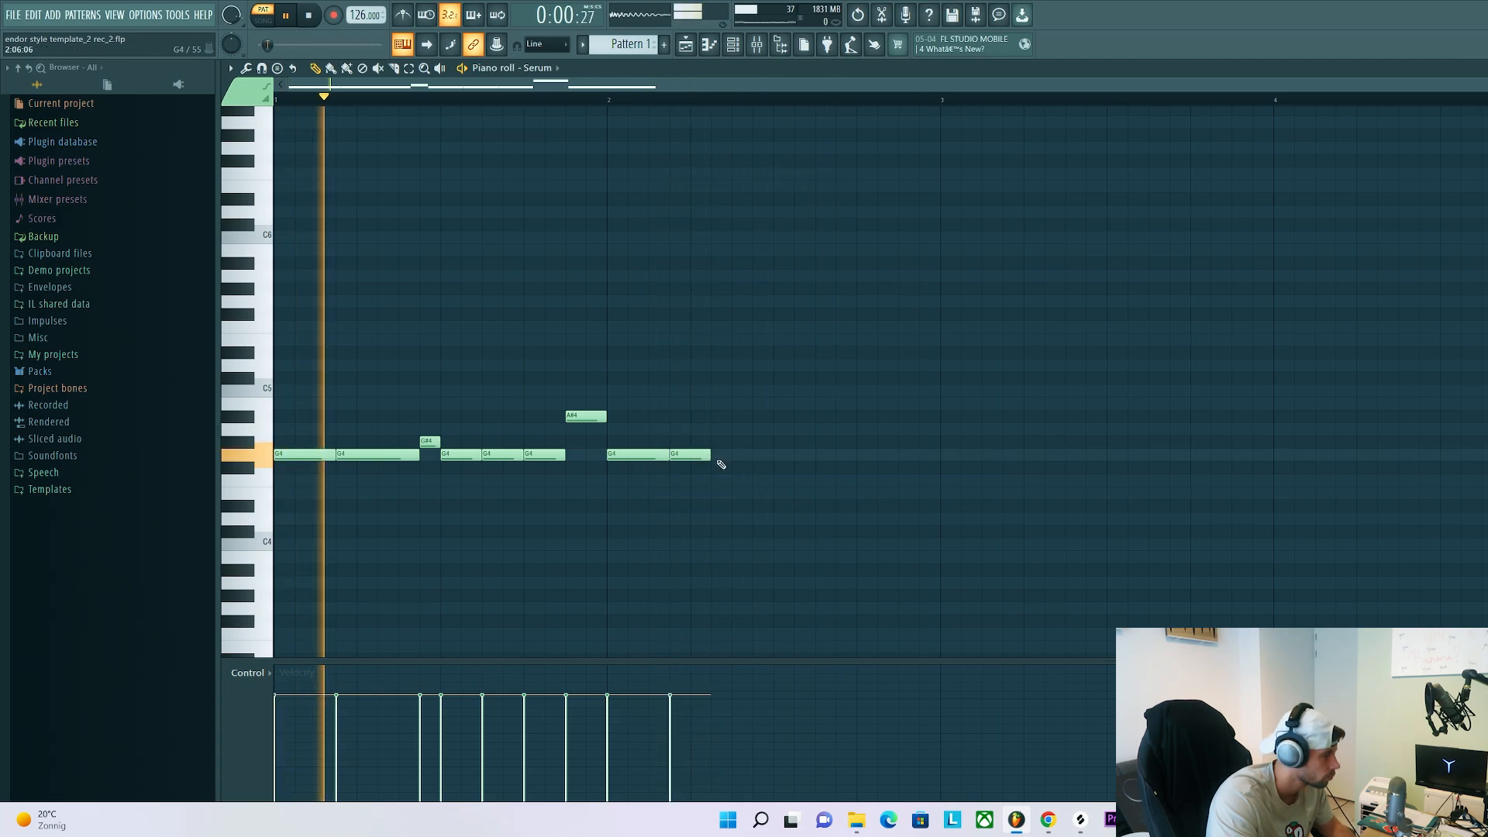
click(717, 455)
click(738, 456)
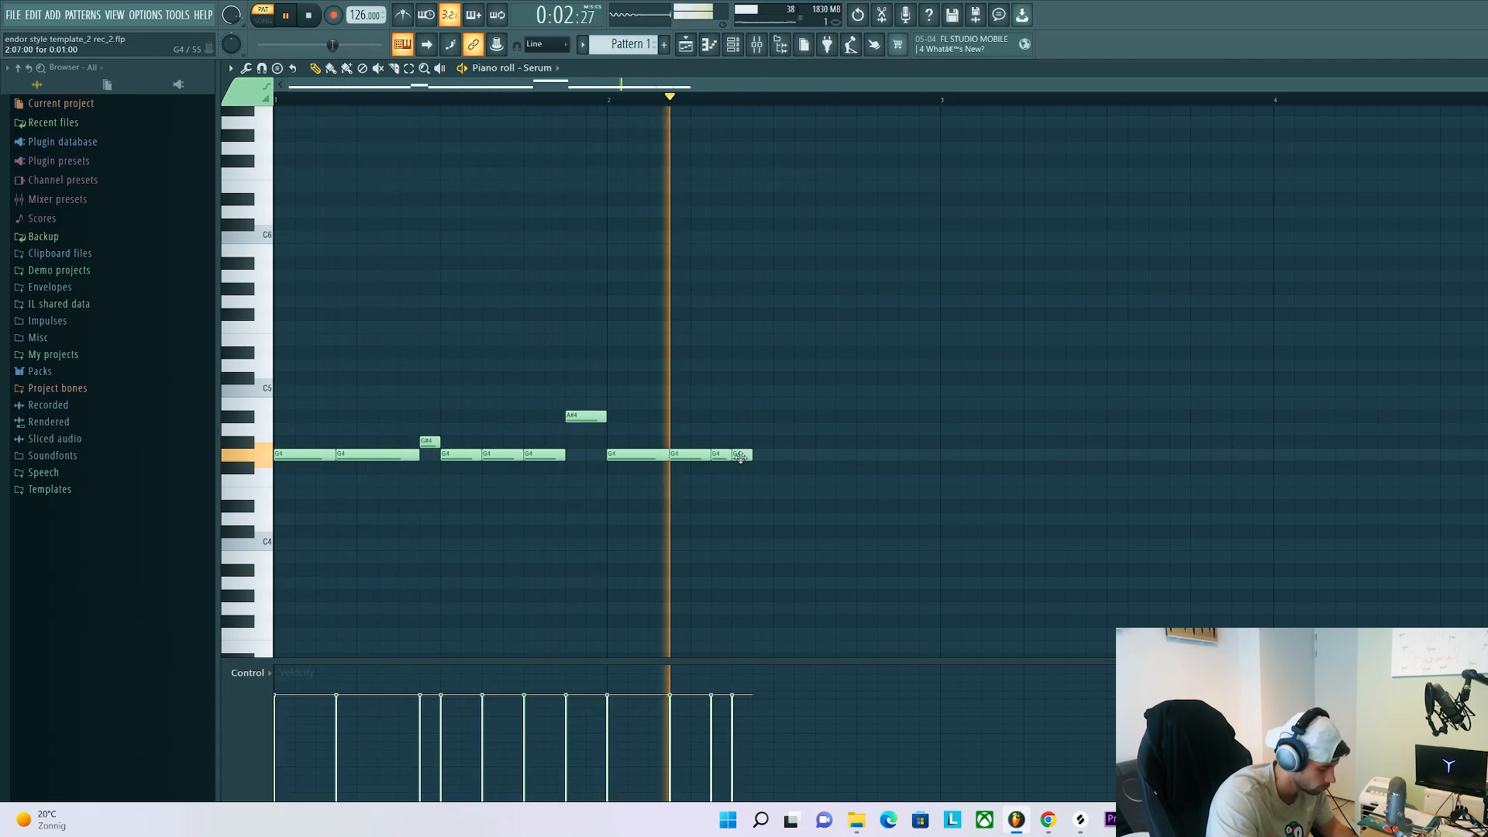
click(767, 456)
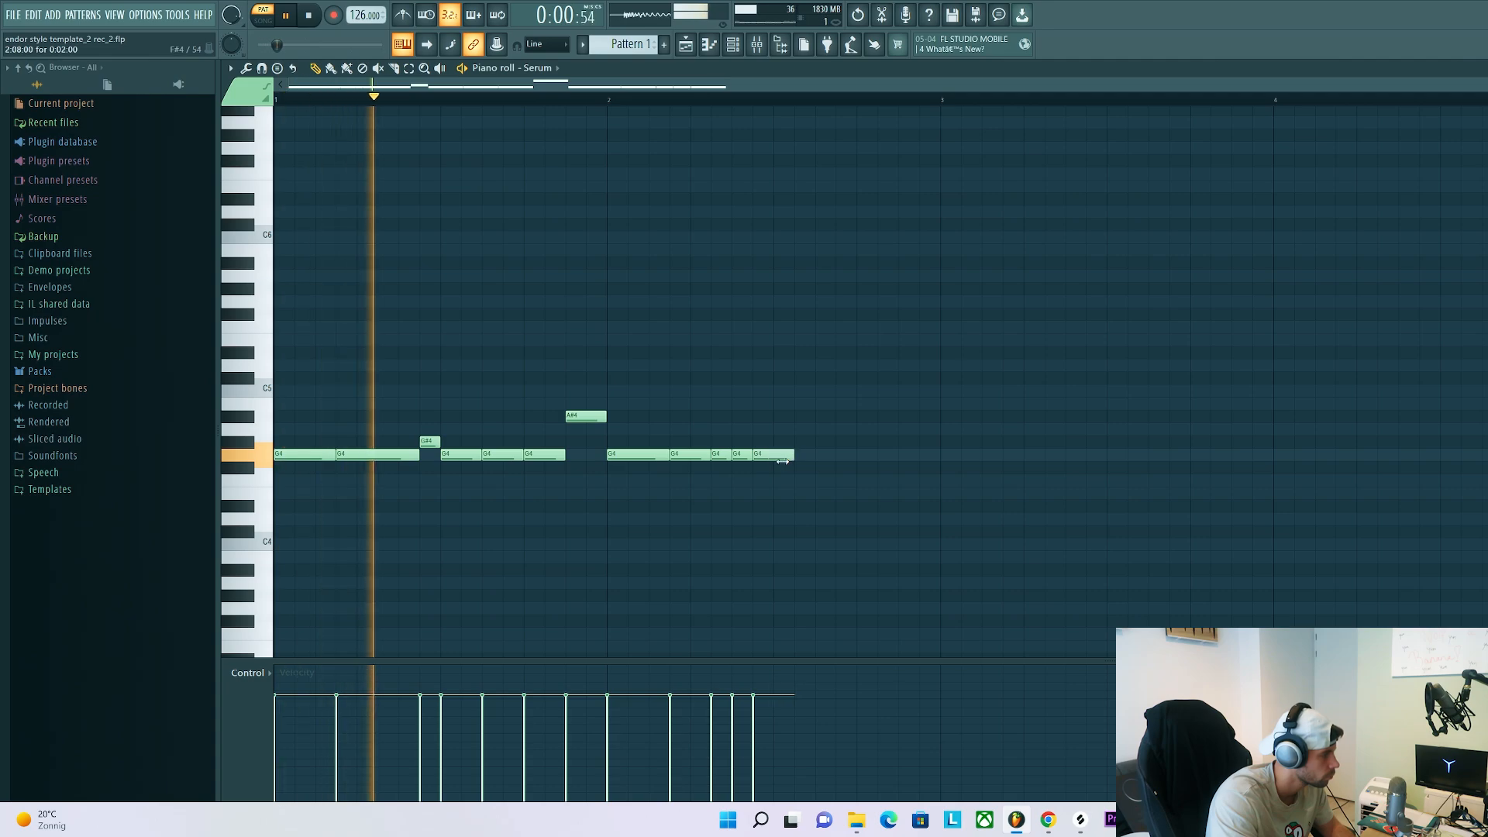
click(806, 456)
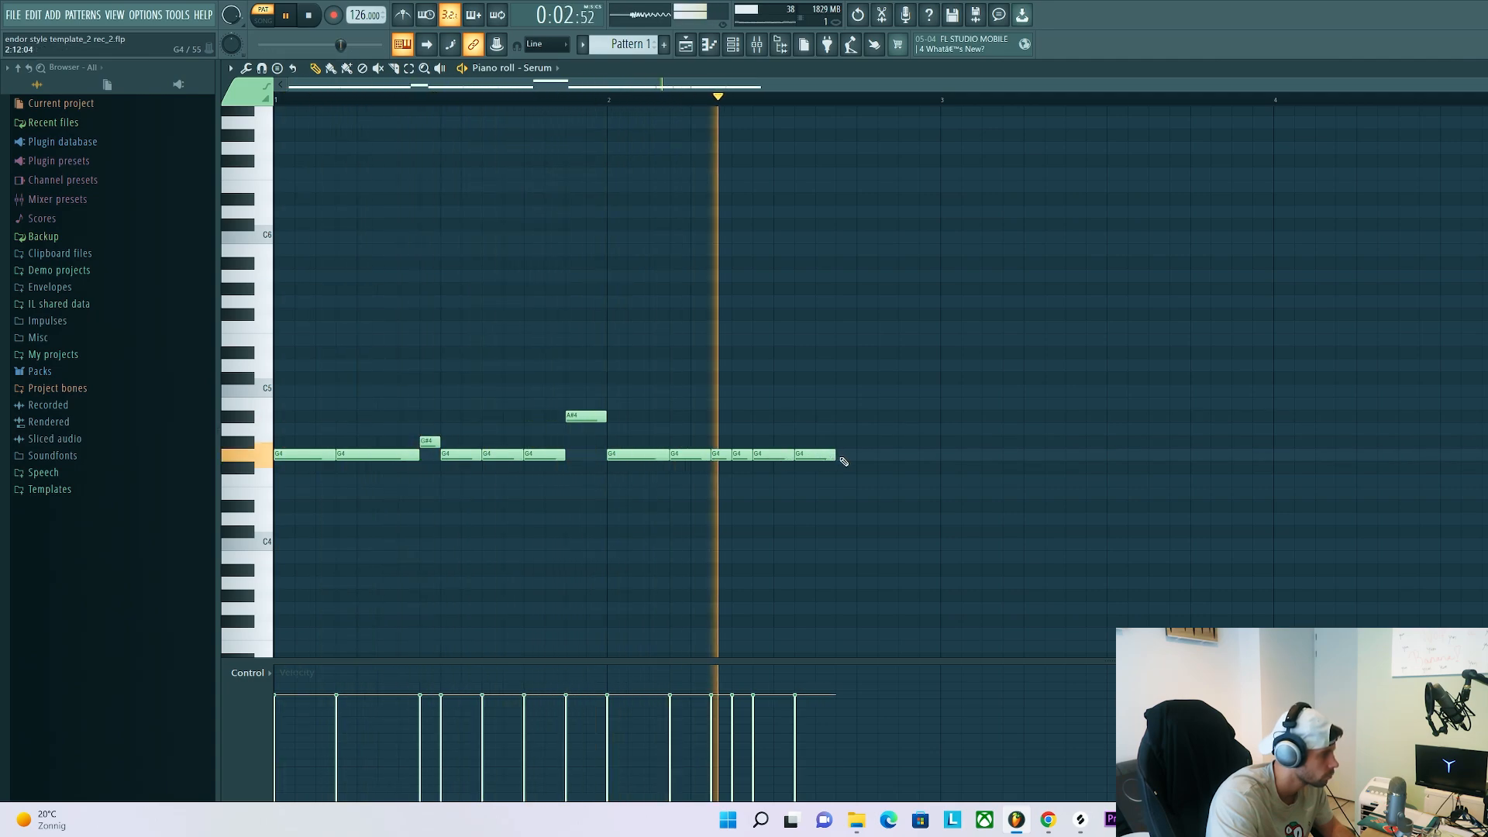
click(839, 456)
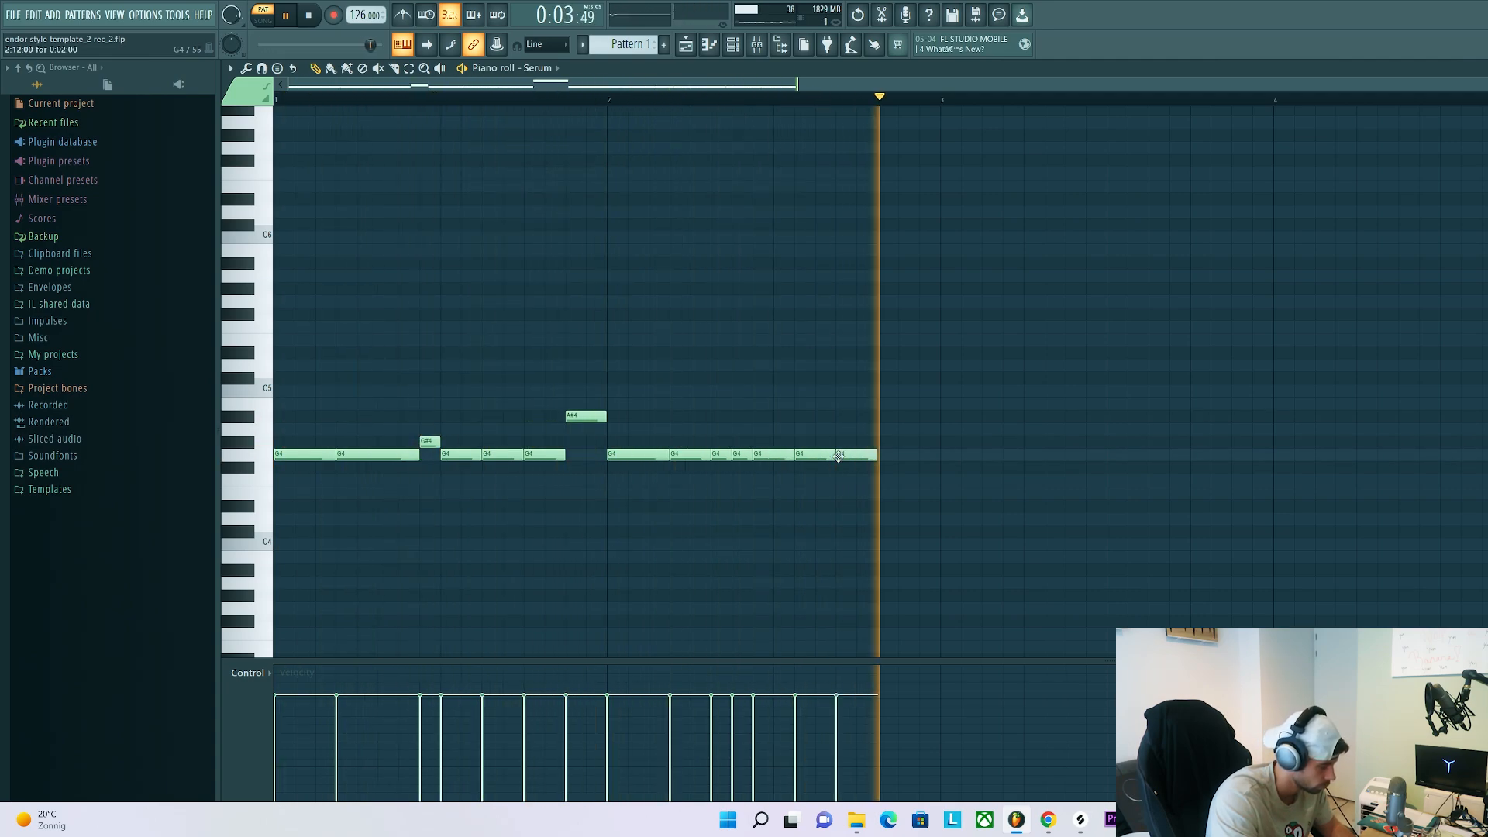
click(889, 457)
Shift the bar 2 notes one step later and insert a short G4 at the start of the bar
drag(962, 534, 654, 358)
mouse_move(642, 455)
mouse_down()
mouse_move(664, 455)
mouse_move(630, 457)
mouse_up()
click(619, 482)
ctrl+click(623, 456)
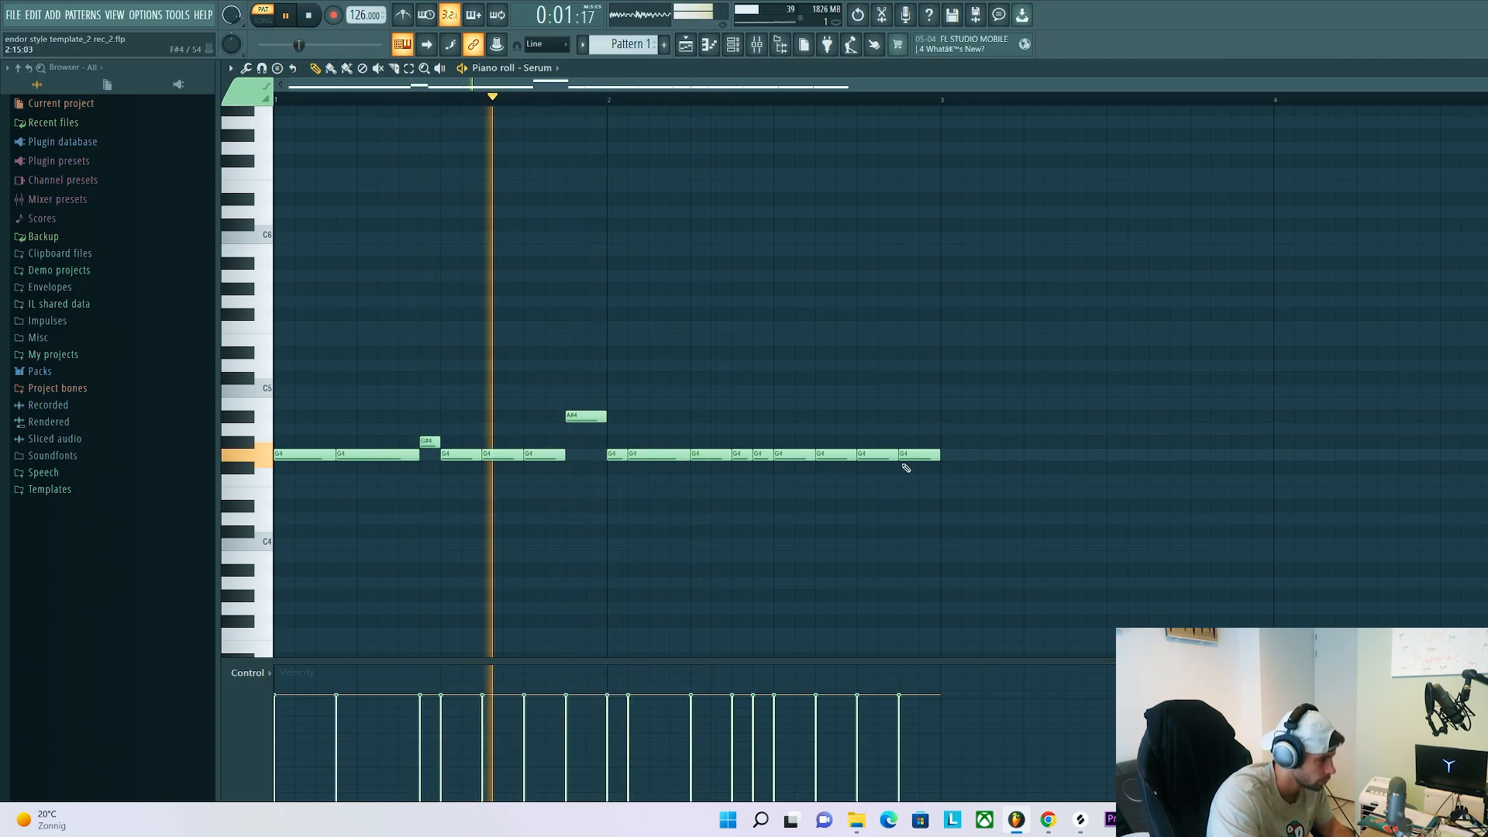
Raise the last two G4 notes of bar 2 to C5
drag(955, 481, 865, 423)
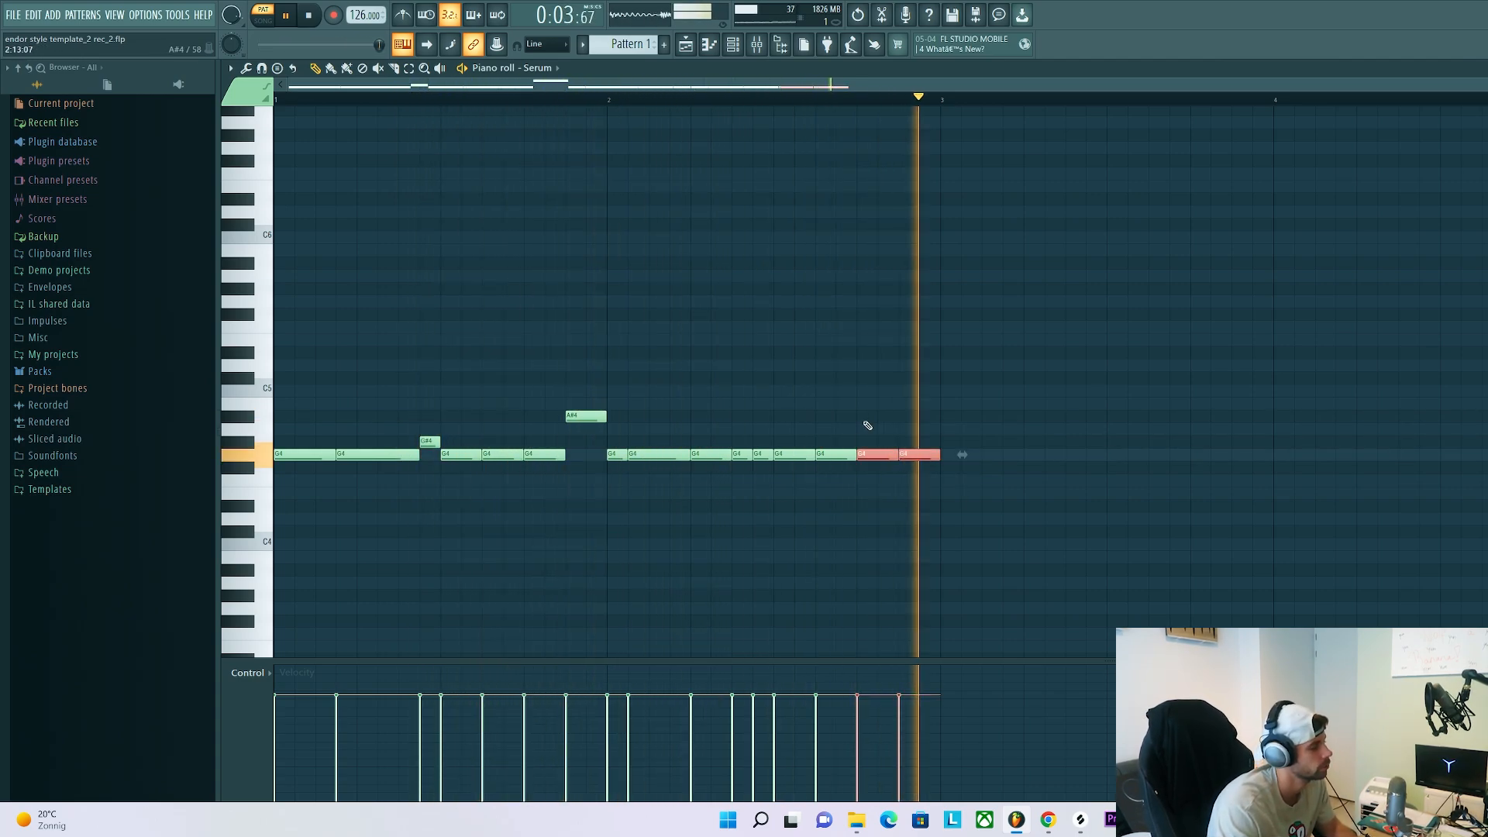
key(shift+Up)
key(shift+Up)
key(shift+Up)
key(shift+Up)
key(shift+Up)
key(shift+Up)
key(shift+Up)
key(shift+Up)
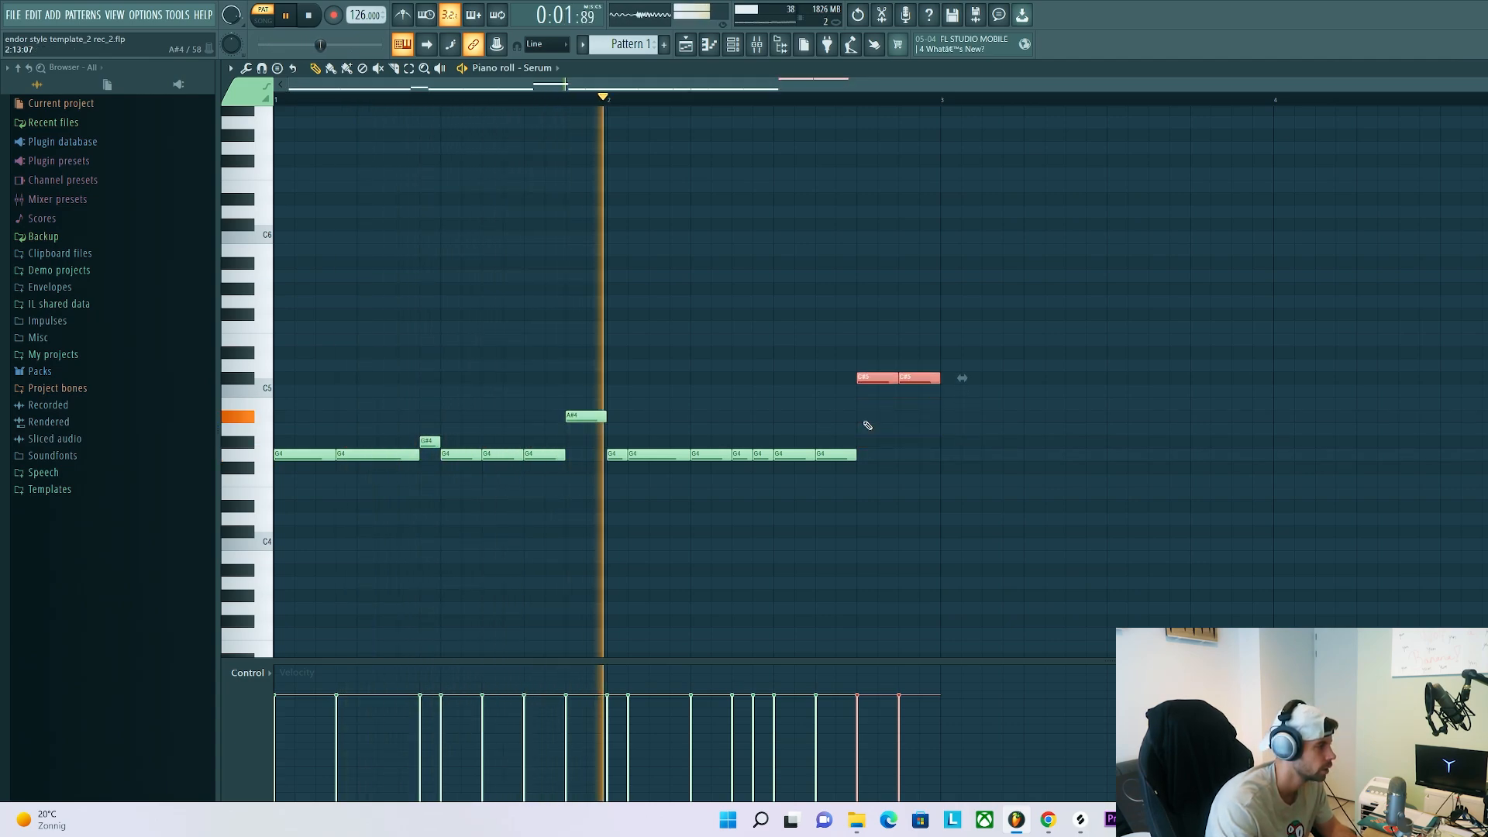
key(shift+Down)
key(shift+Down)
key(shift+Down)
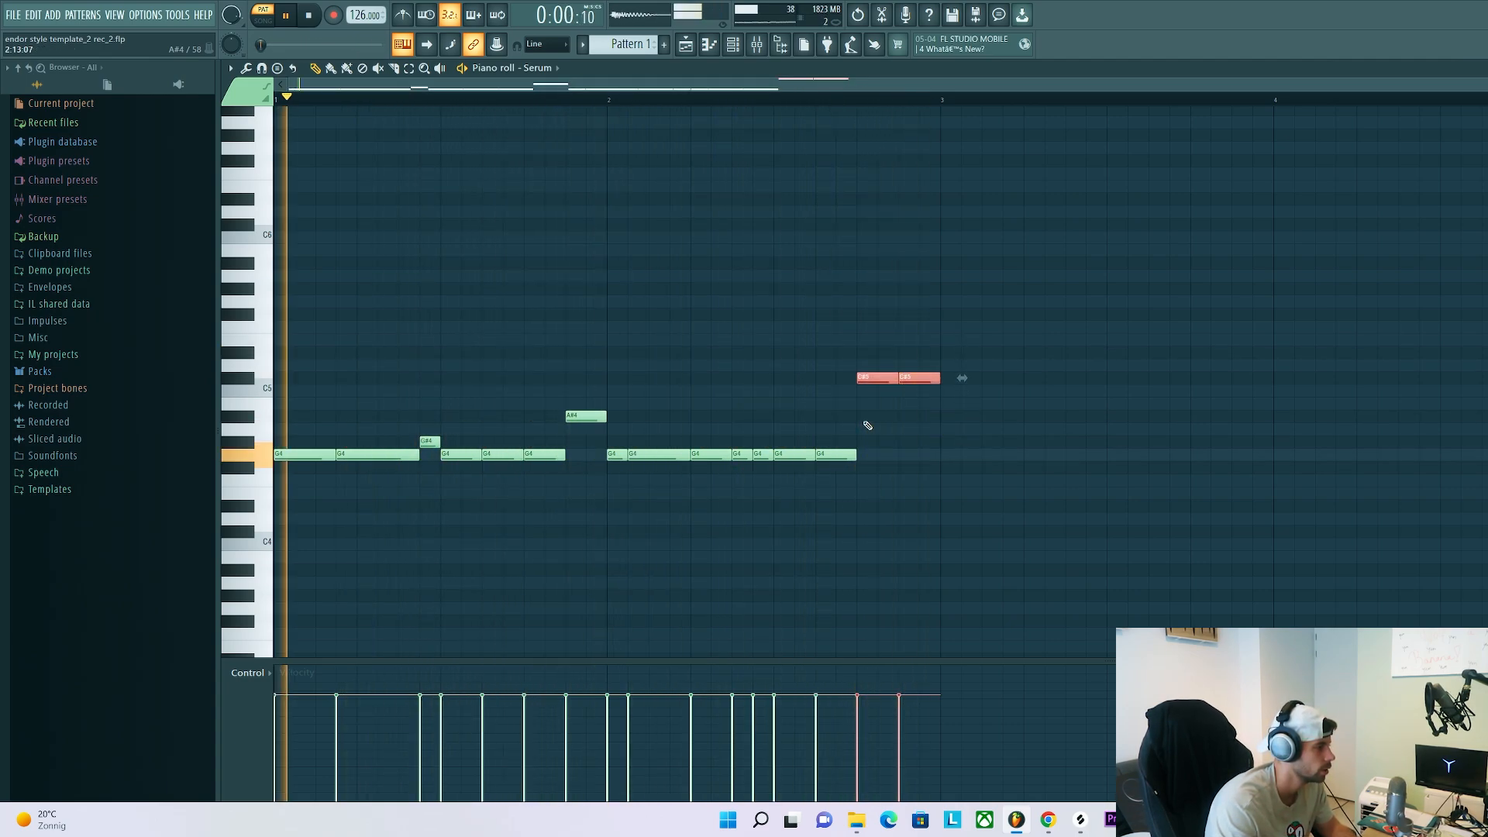
Lower the final note of bar 2 to A#4 and clear the selection
drag(933, 440, 978, 372)
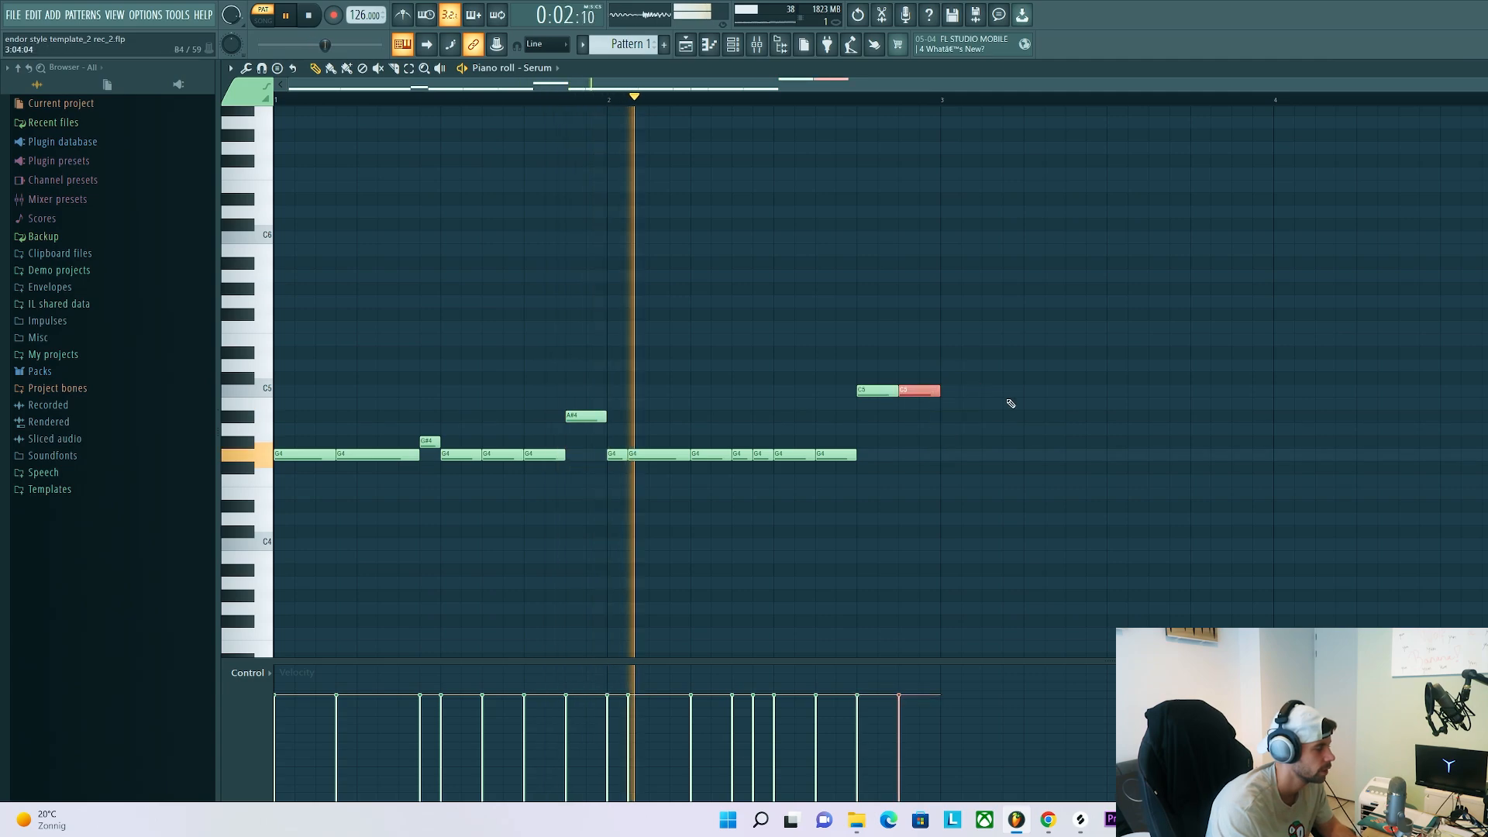
key(shift+Down)
key(shift+Down)
key(ctrl+d)
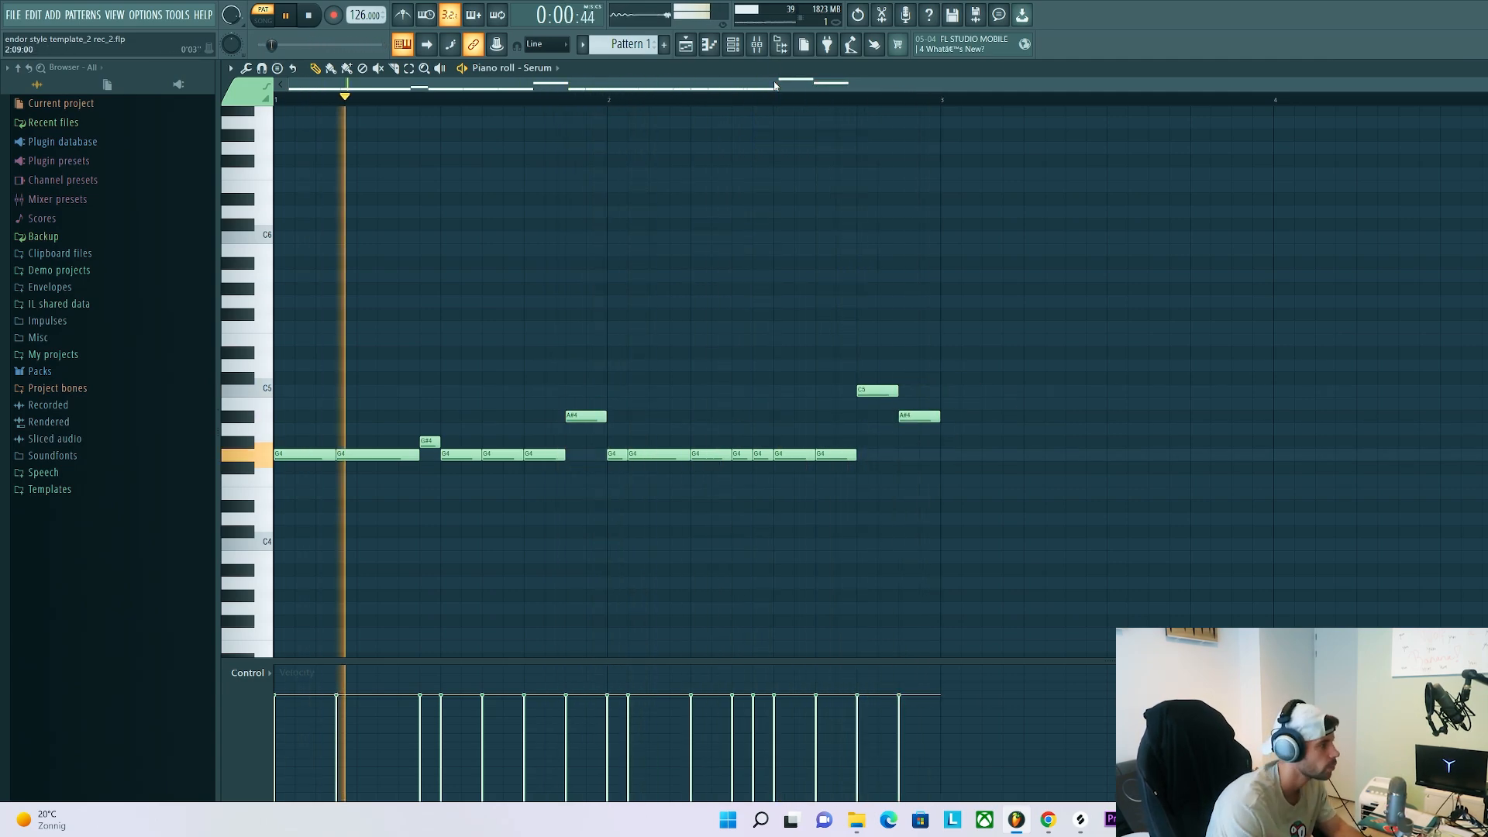
Examine the CamelCrusher, FabFilter Pro-Q 3 and Kickstart effects on the Serum mixer insert while the bassline plays
click(757, 44)
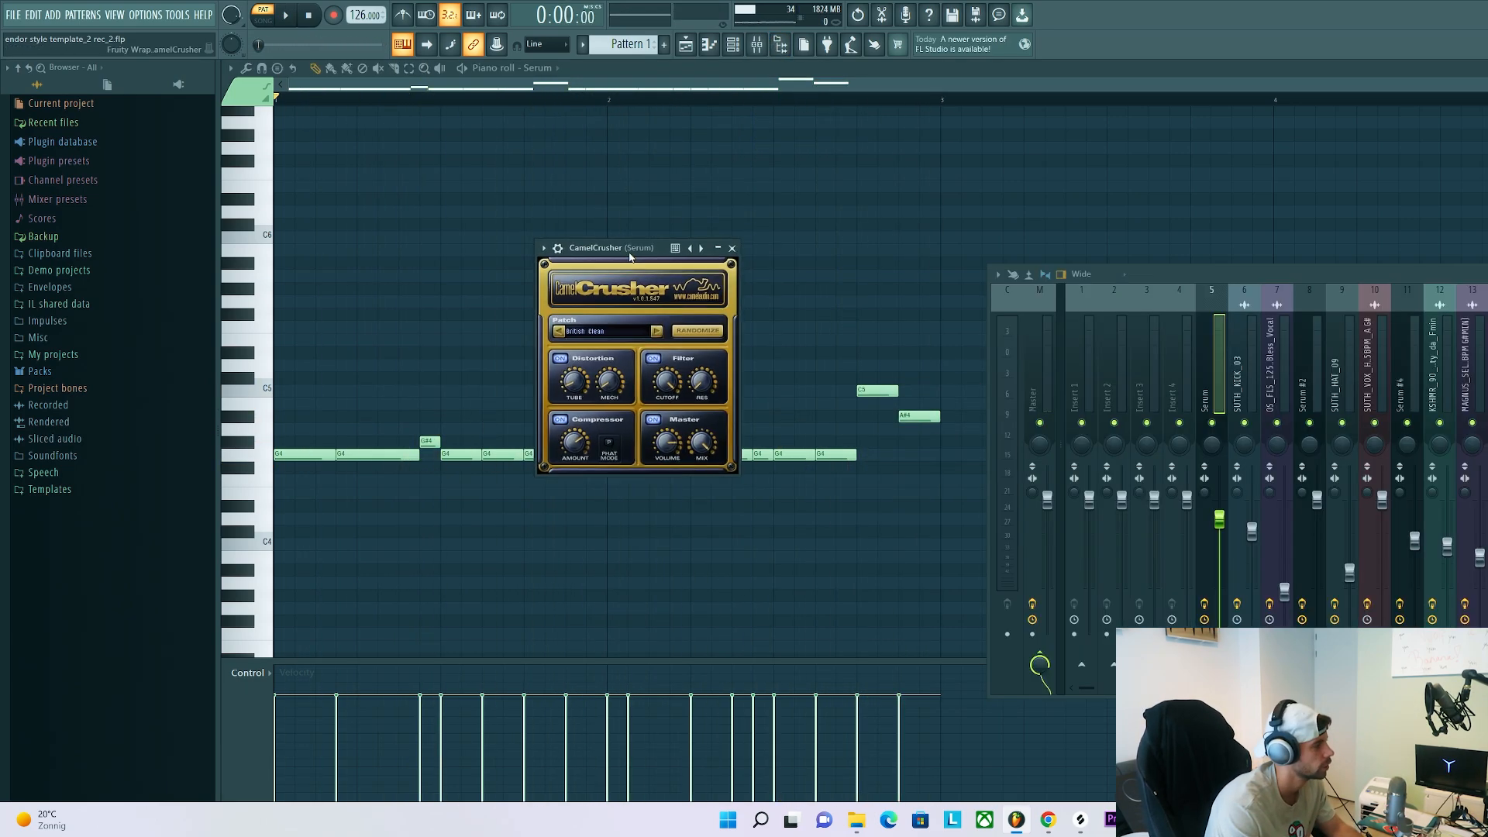
key(space)
key(space)
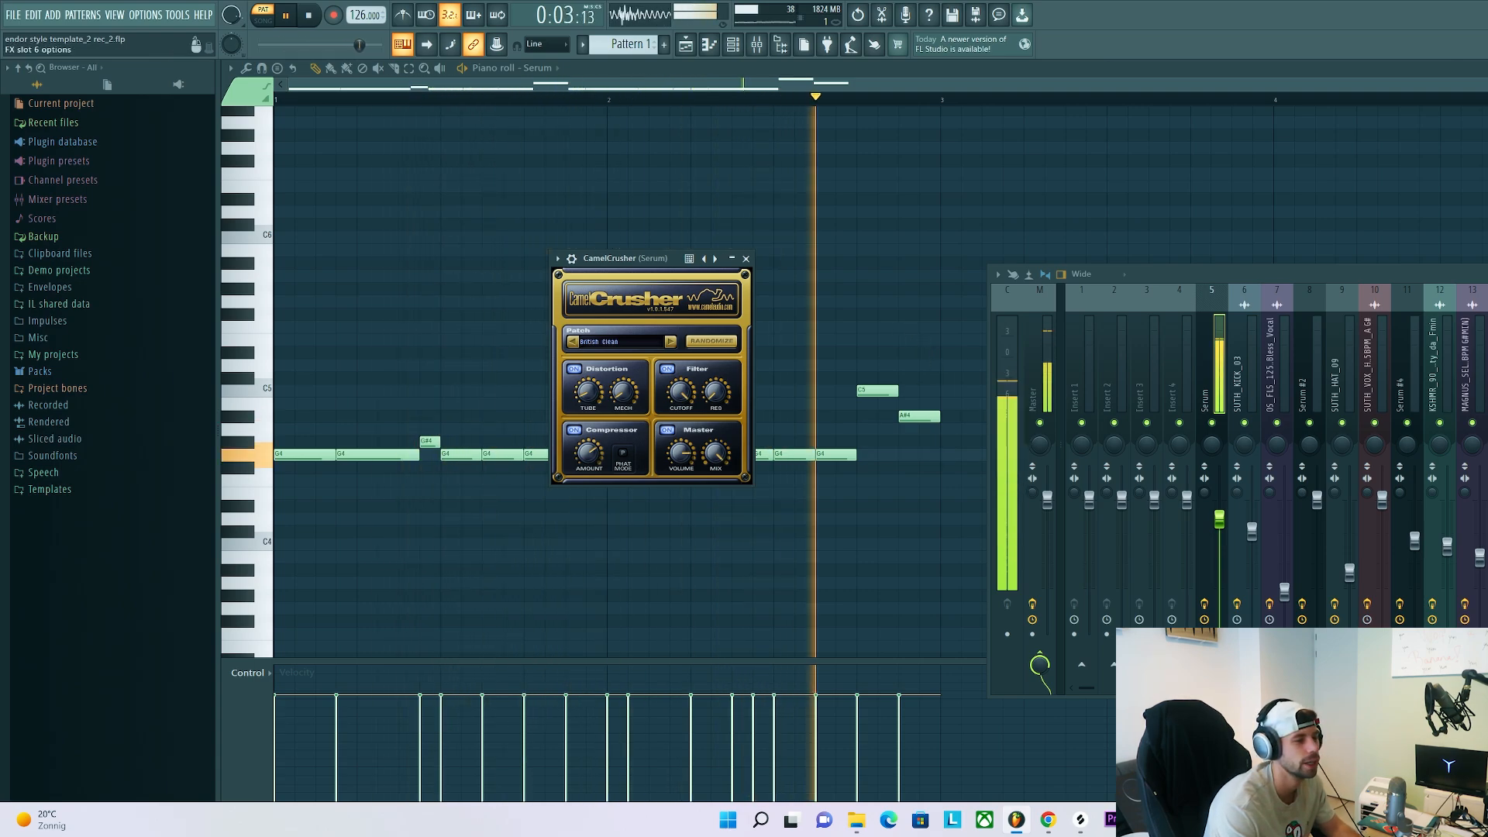
click(1484, 418)
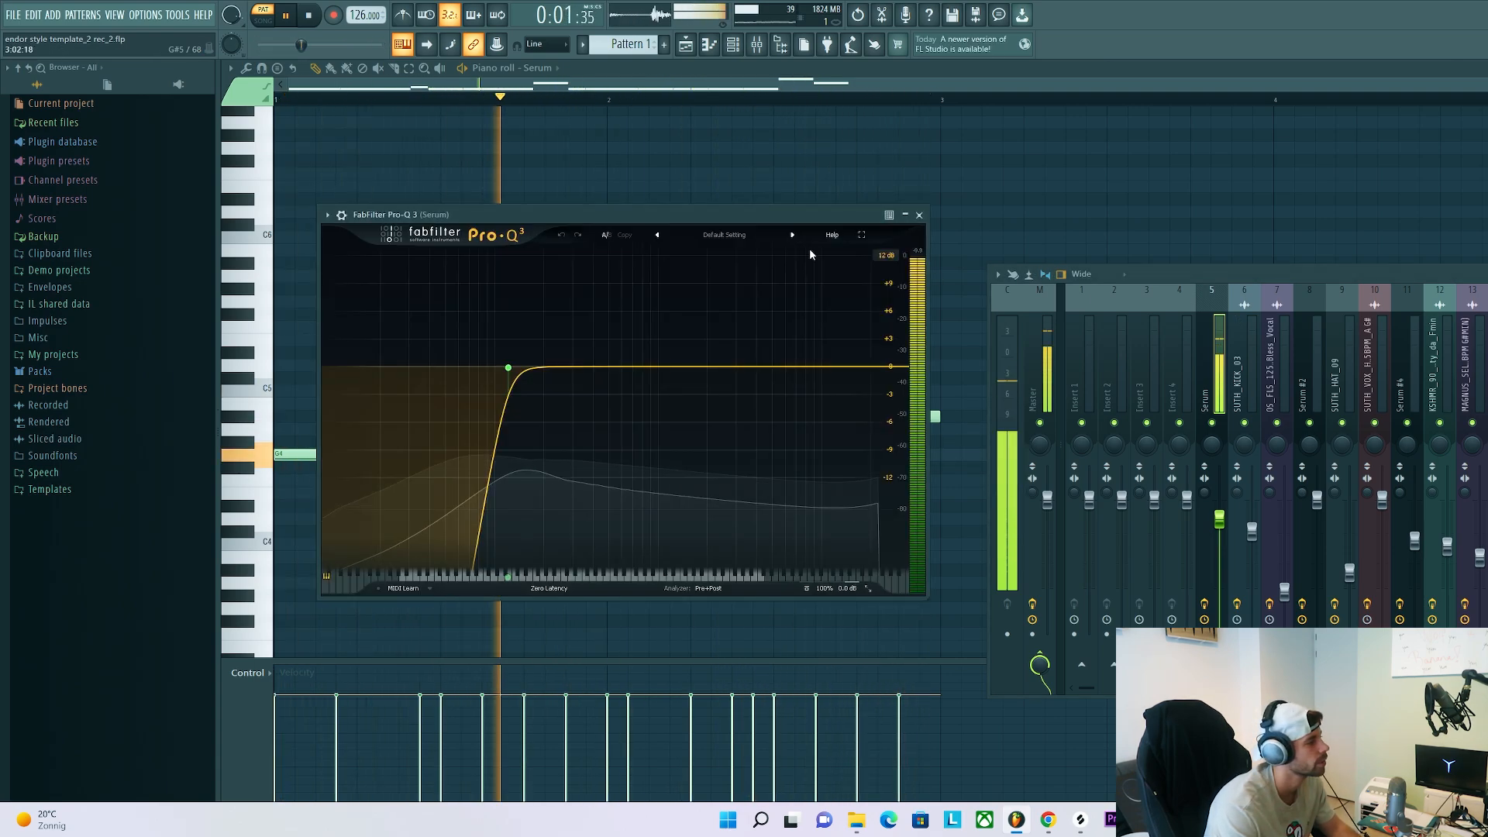
drag(613, 215, 675, 209)
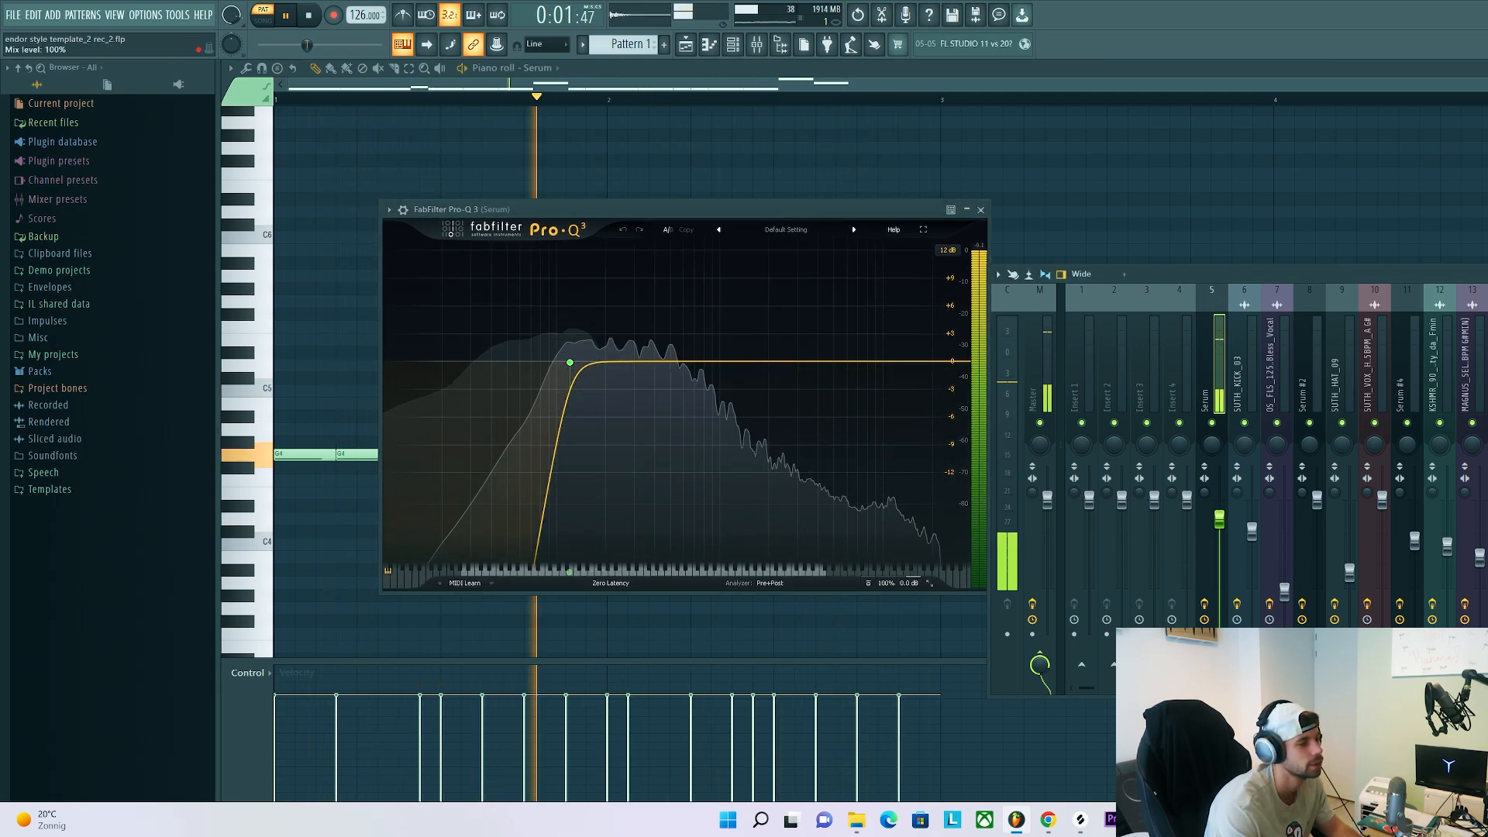
click(1485, 436)
drag(445, 215, 551, 239)
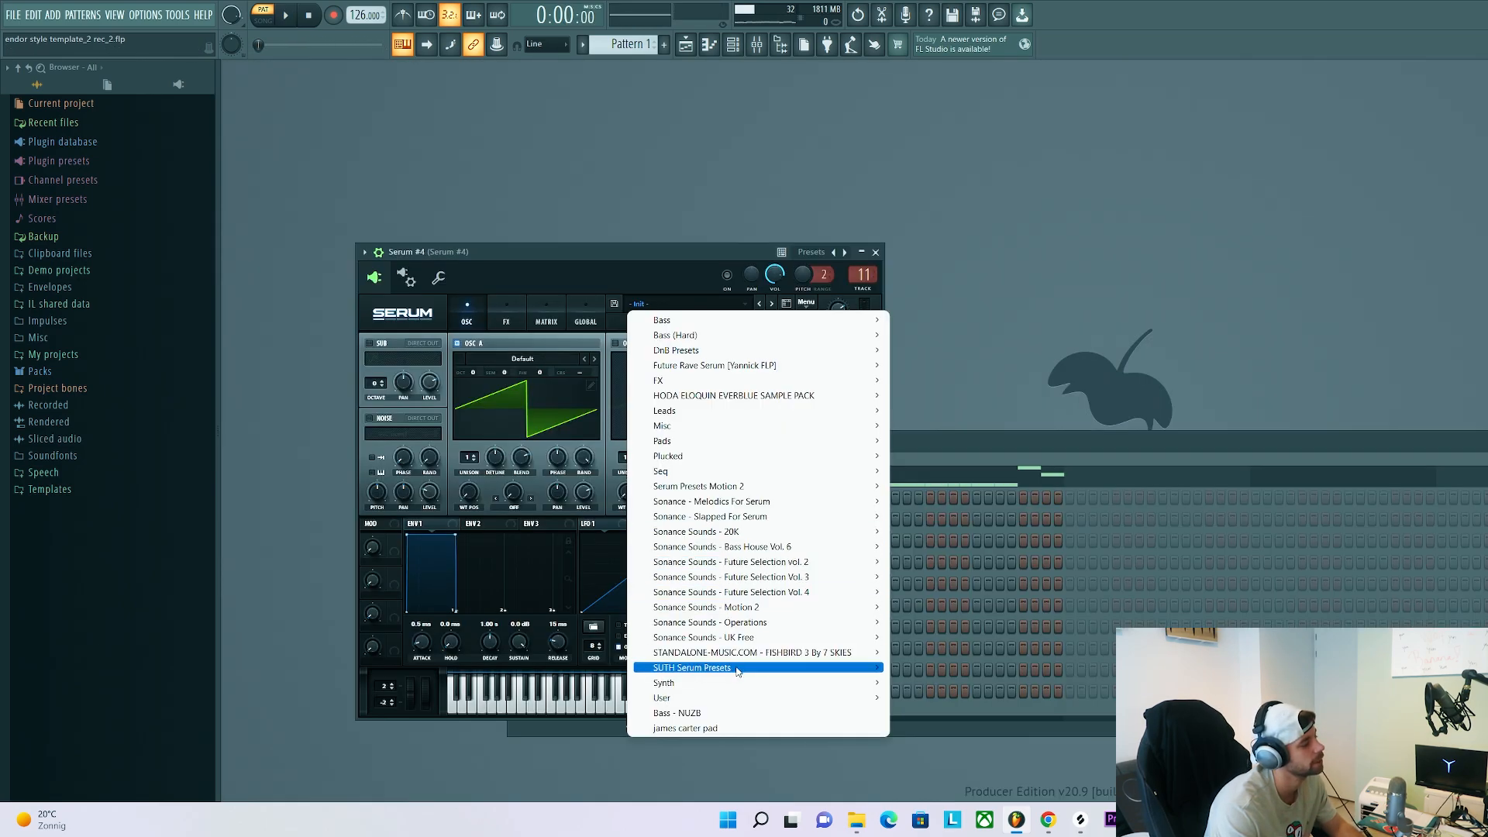
Load the BA - Sub preset from the SUTH Serum Presets into Serum #4 and paste the bassline notes into its piano roll
mouse_move(737, 671)
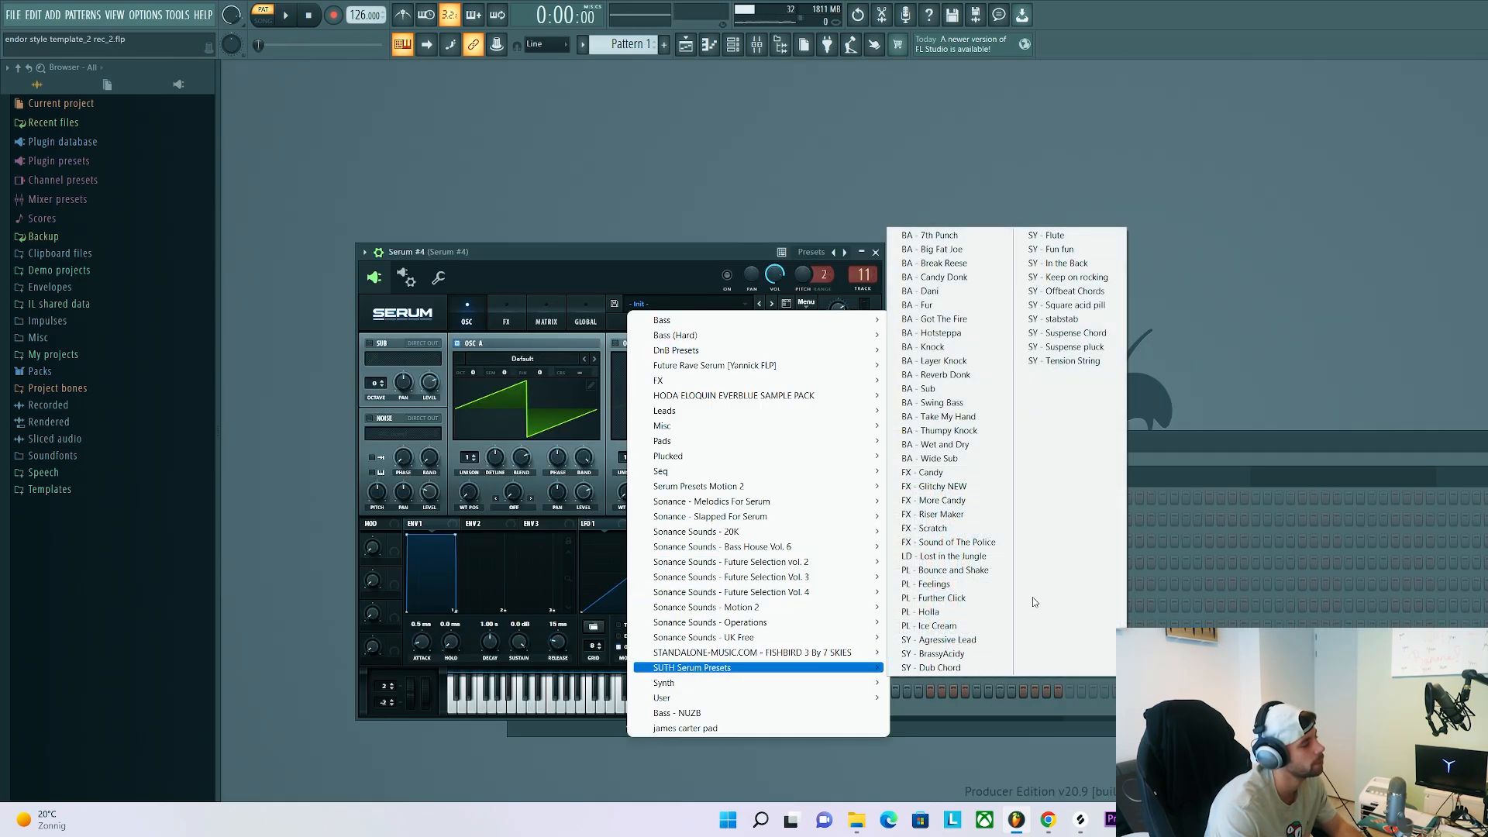
click(952, 390)
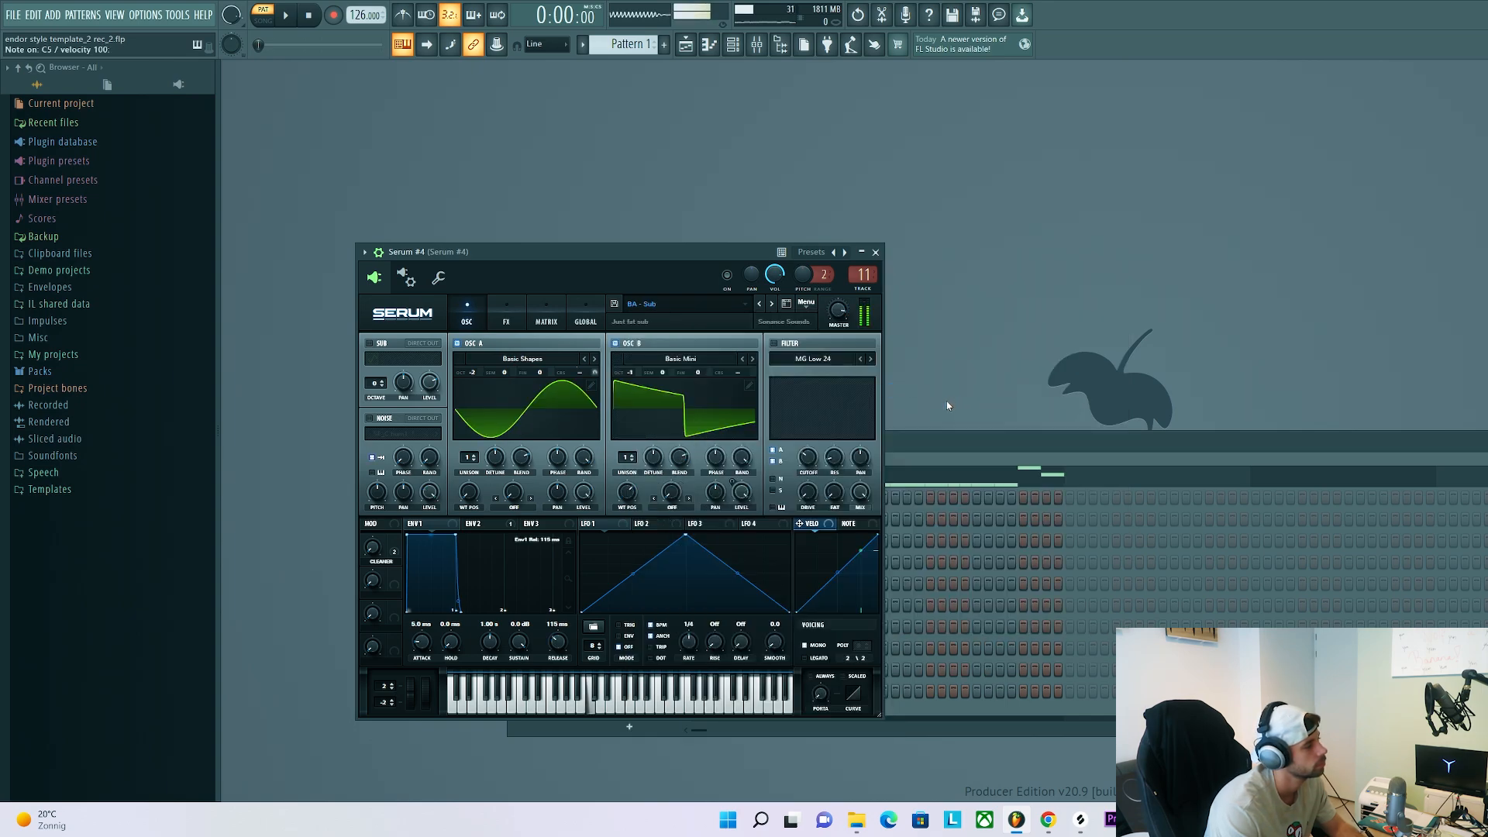
click(937, 443)
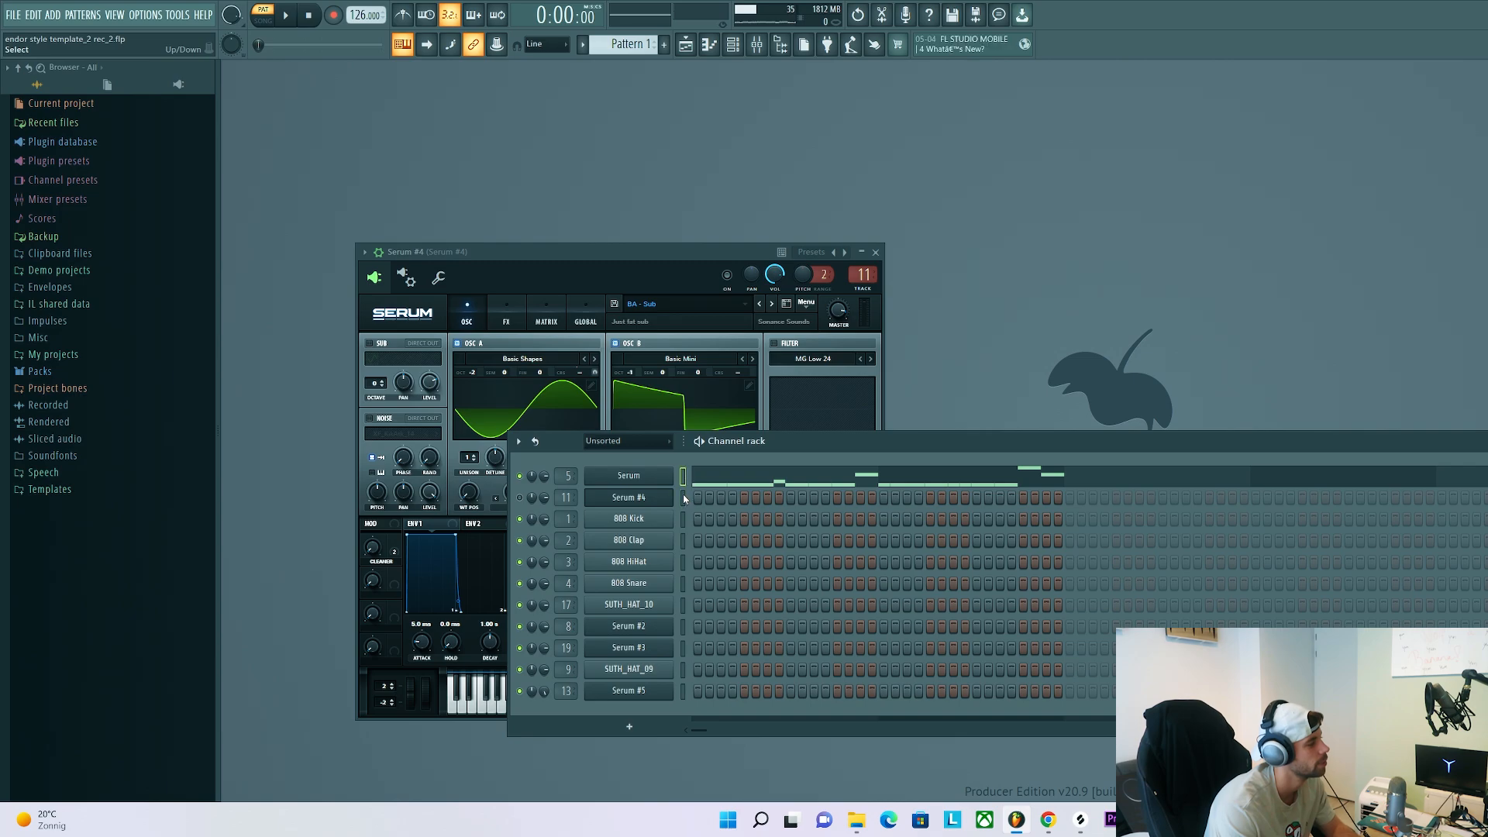
click(684, 498)
key(ctrl+v)
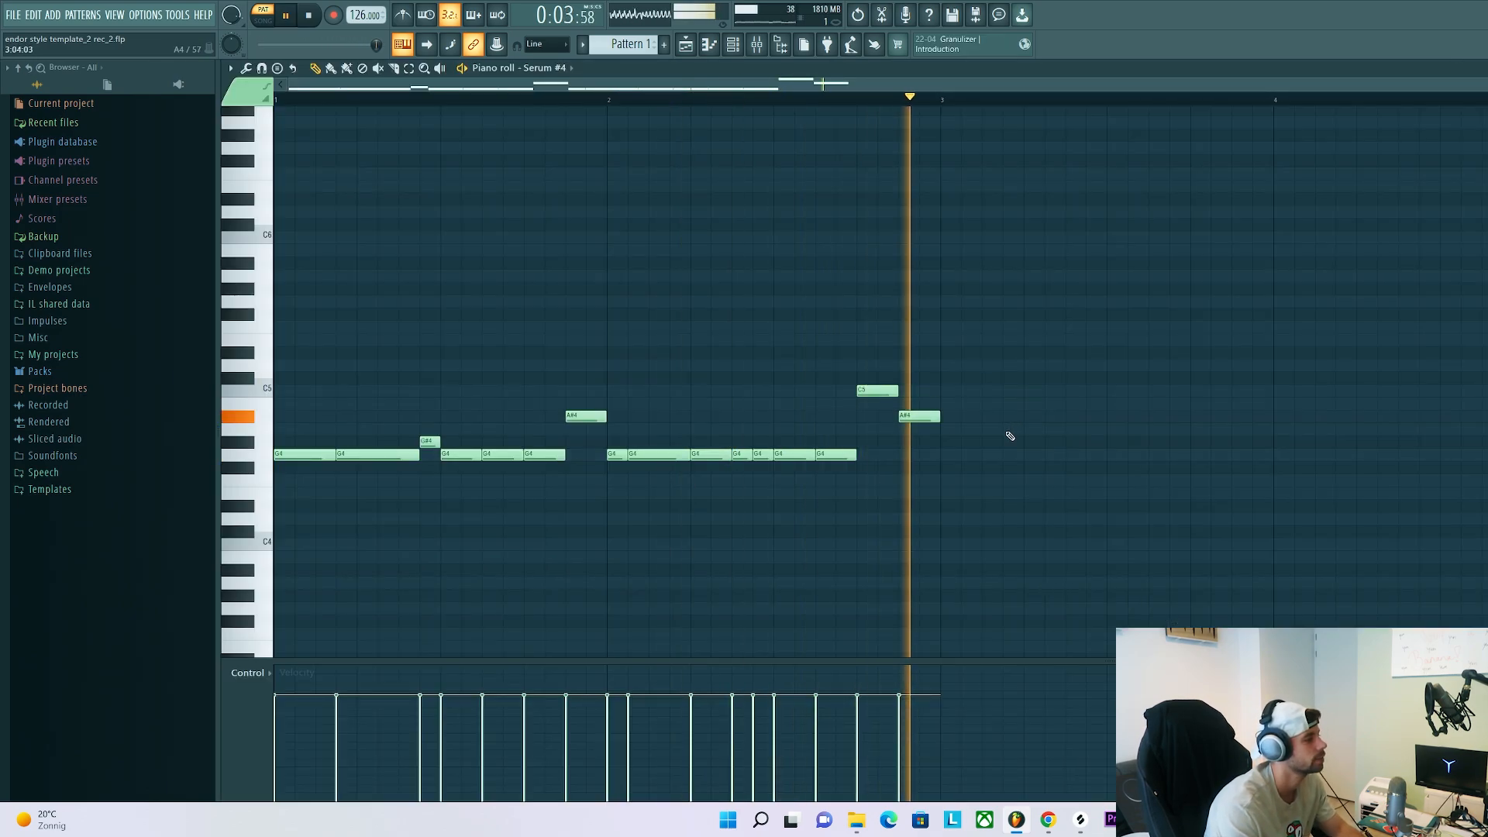
Examine the Parametric EQ 2, RBass and Kickstart effects on the Serum #4 insert, and play both Serum channels together
key(F7)
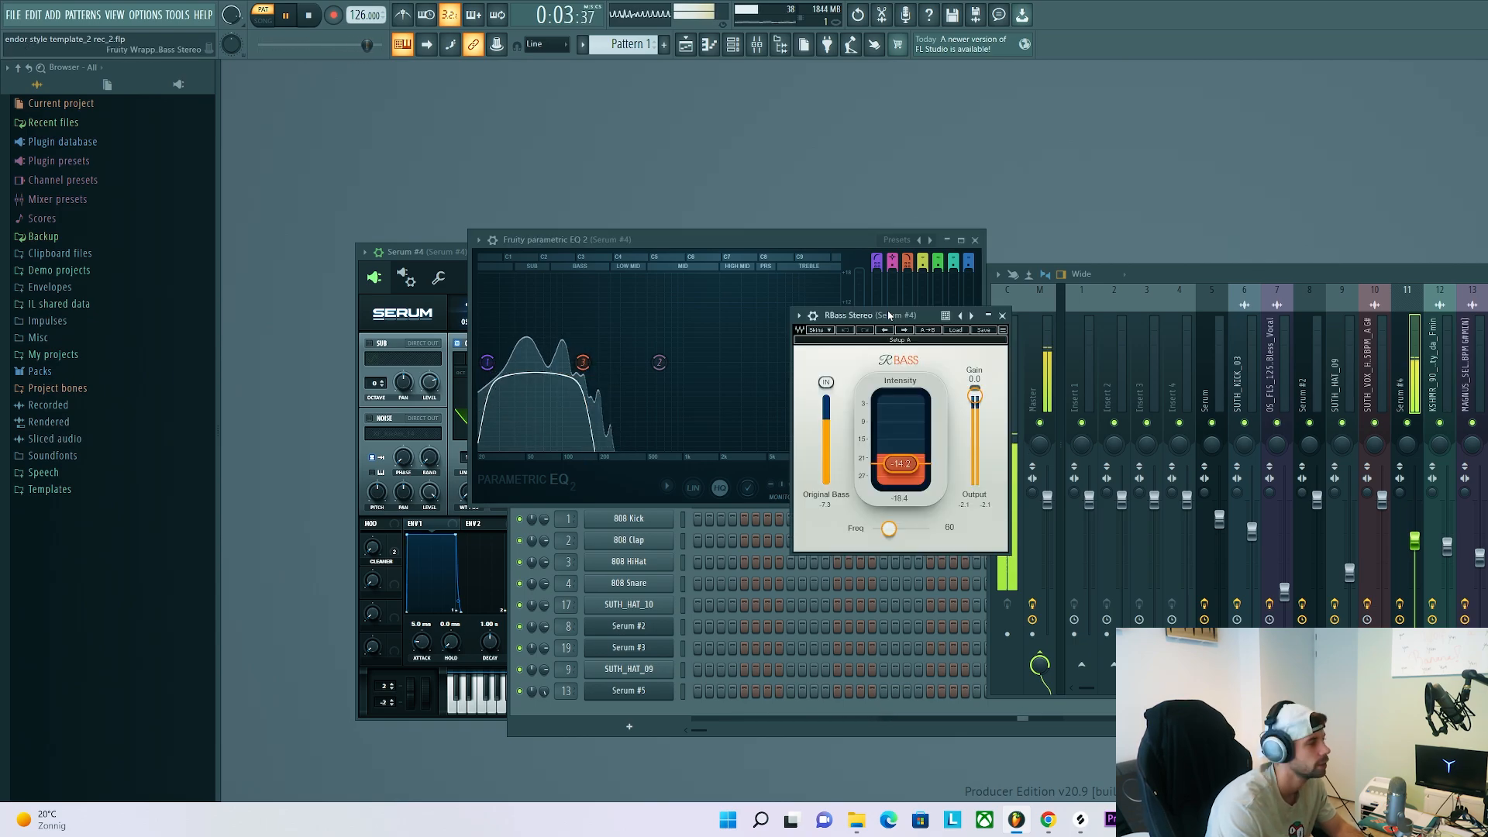
drag(923, 376, 778, 365)
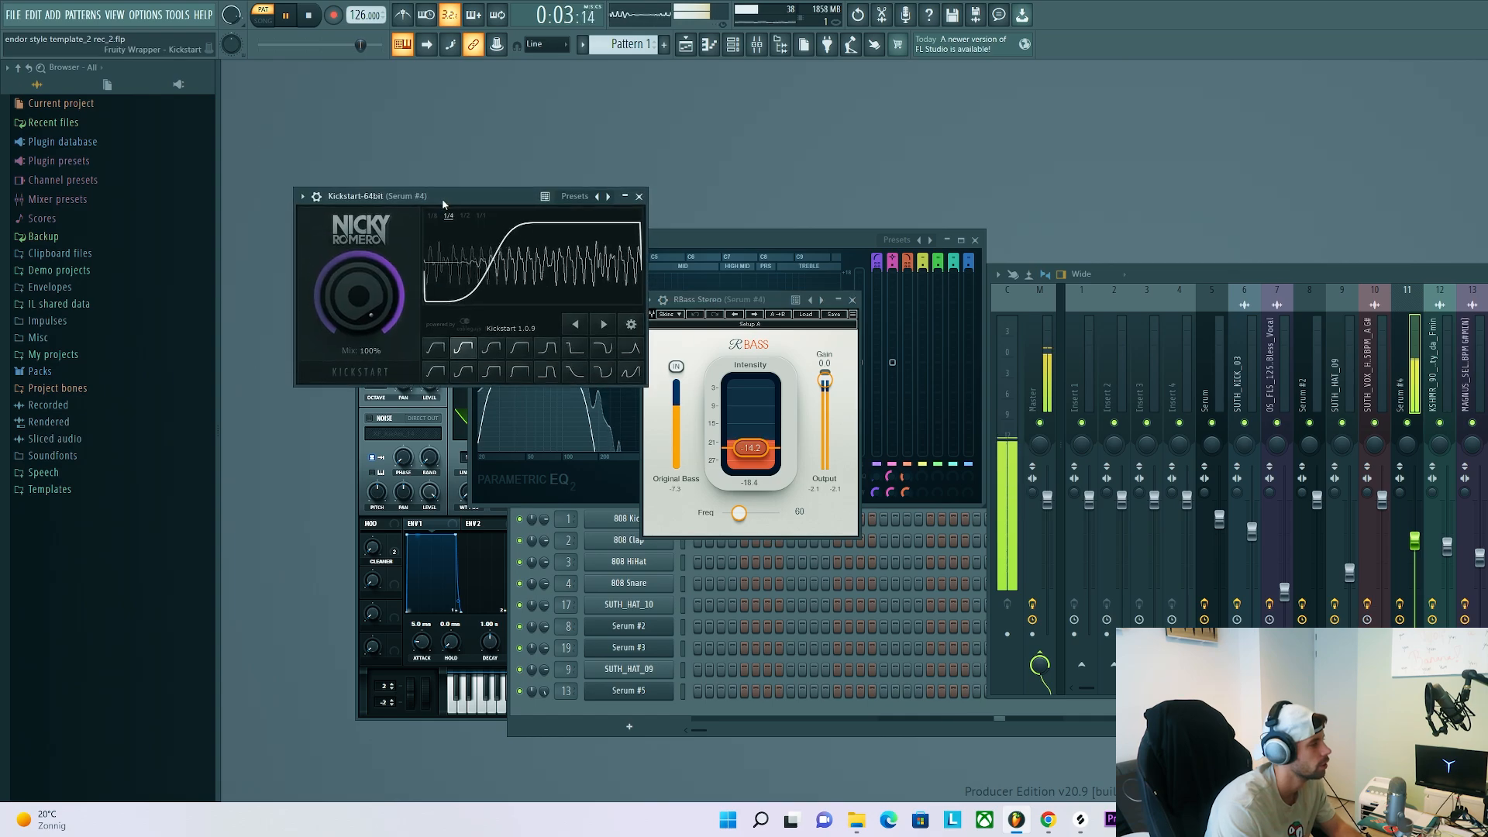
key(F6)
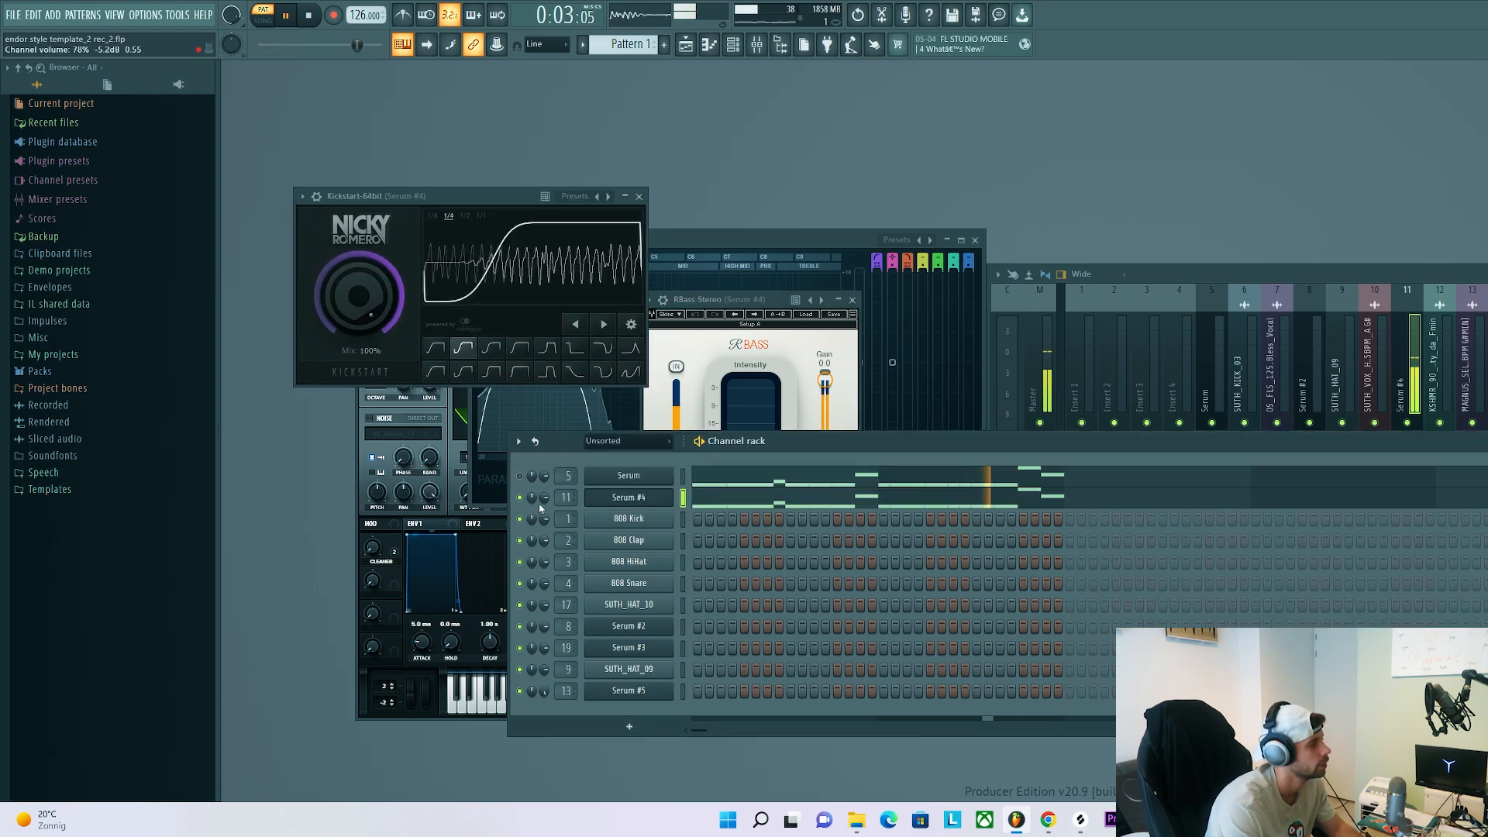
key(space)
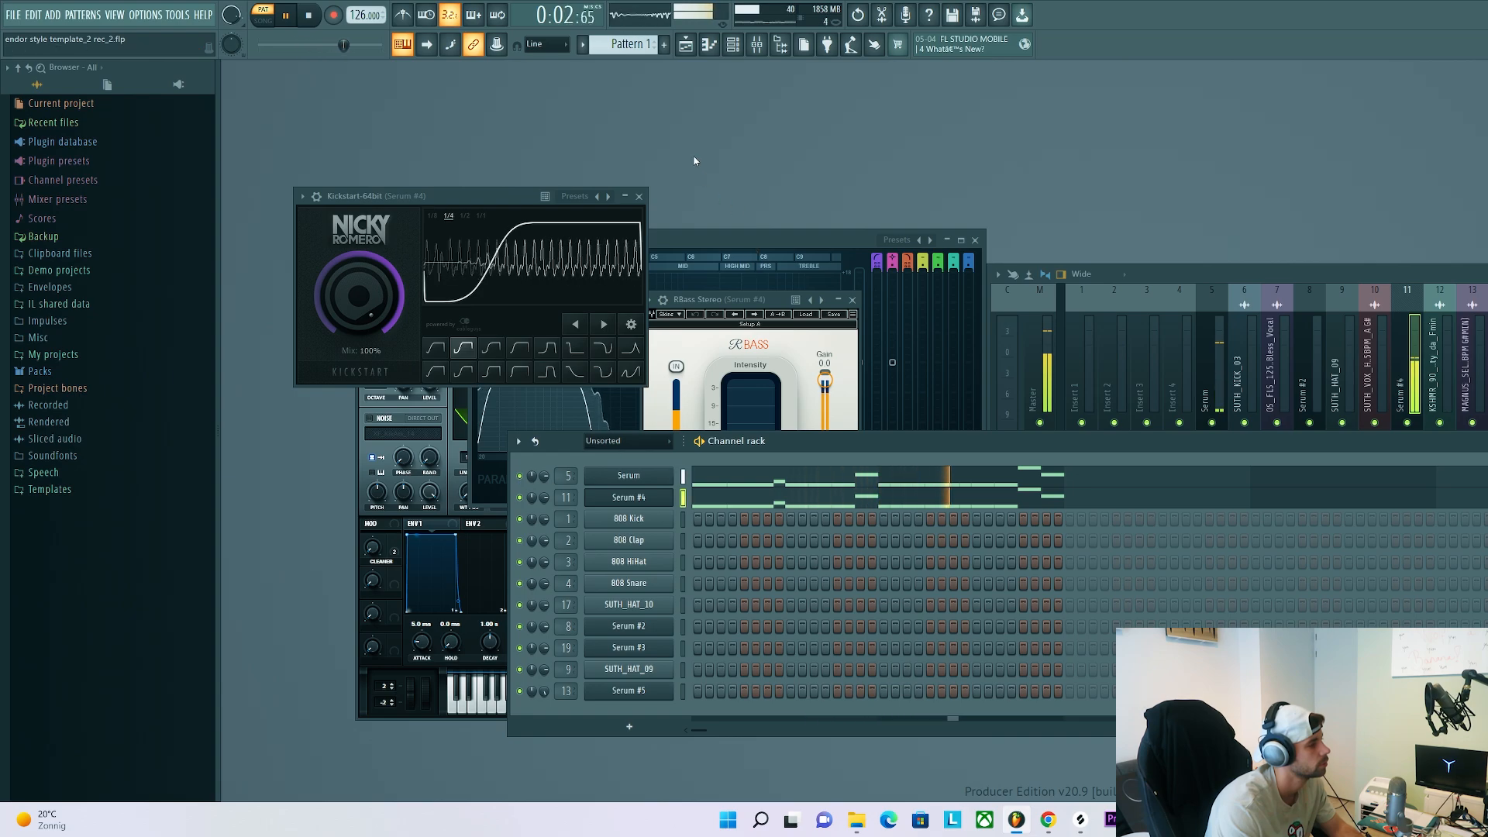
key(space)
Mute the vocal loop on Track 14 and play the drums from bar 9 with Pattern 1 repeated up to bar 13 on Track 13
key(F5)
click(404, 547)
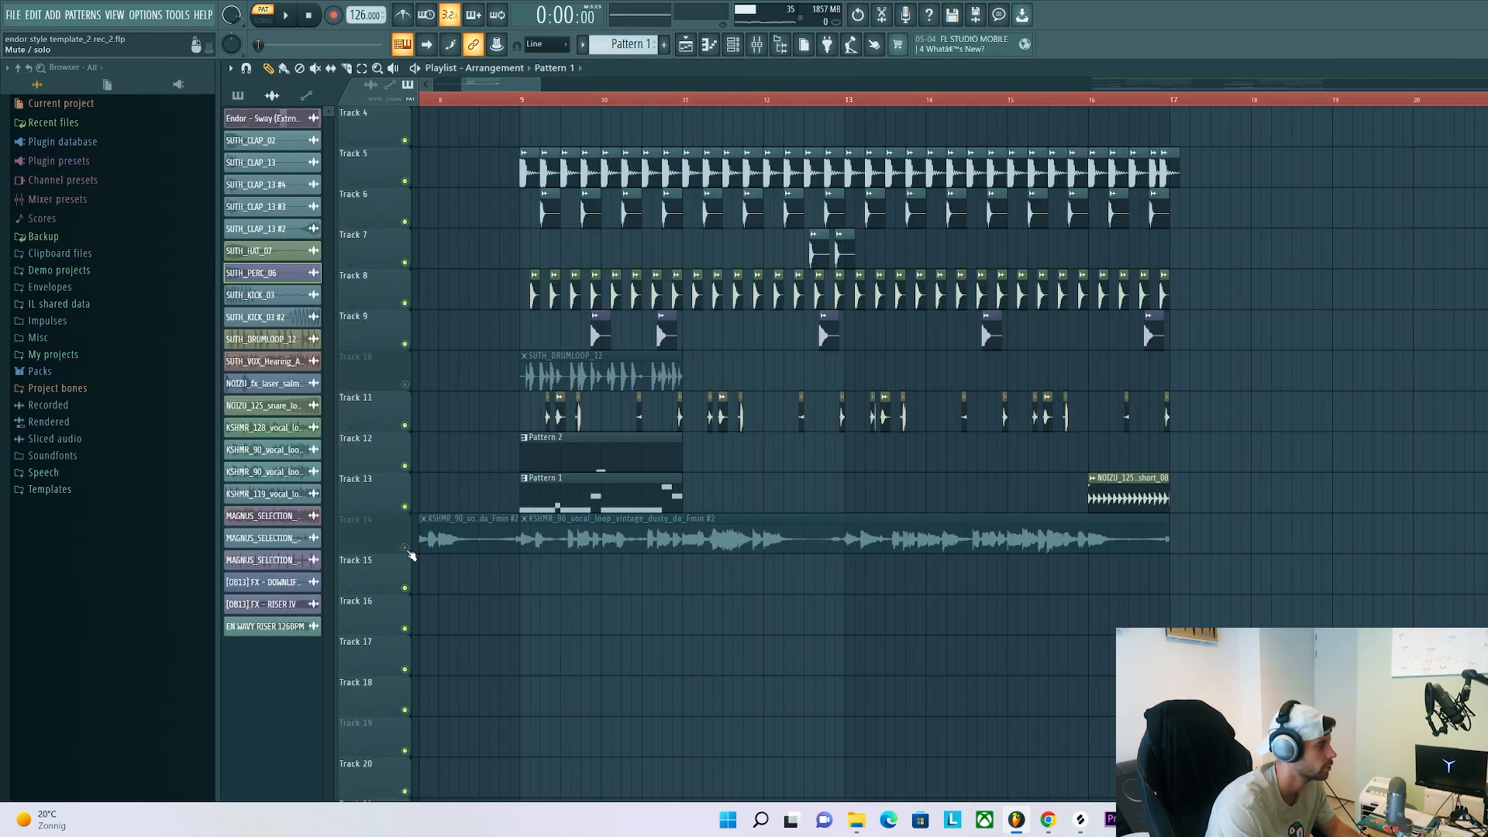
click(460, 113)
right_click(462, 115)
click(460, 101)
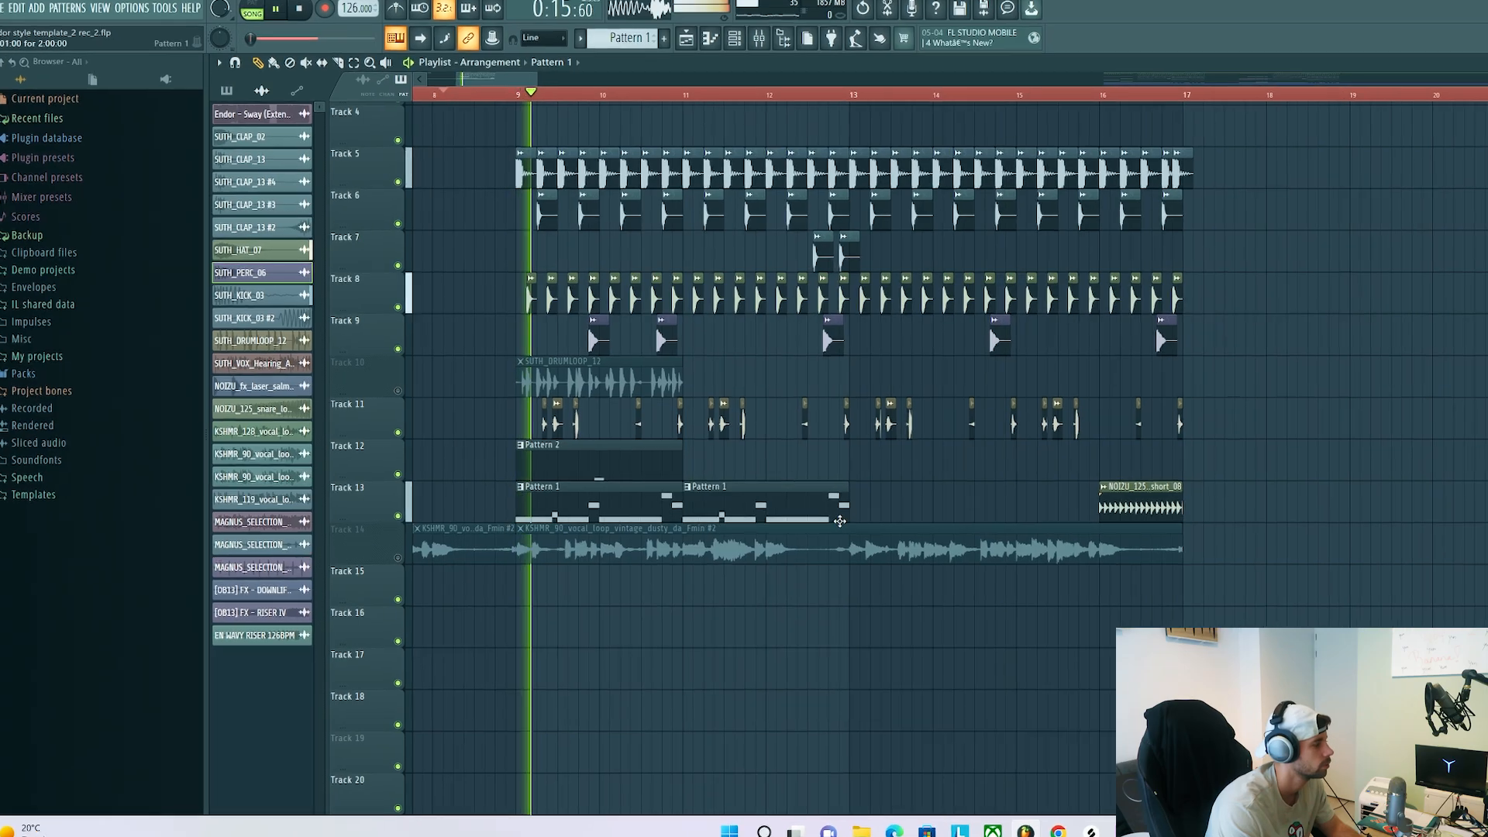
drag(869, 540, 652, 501)
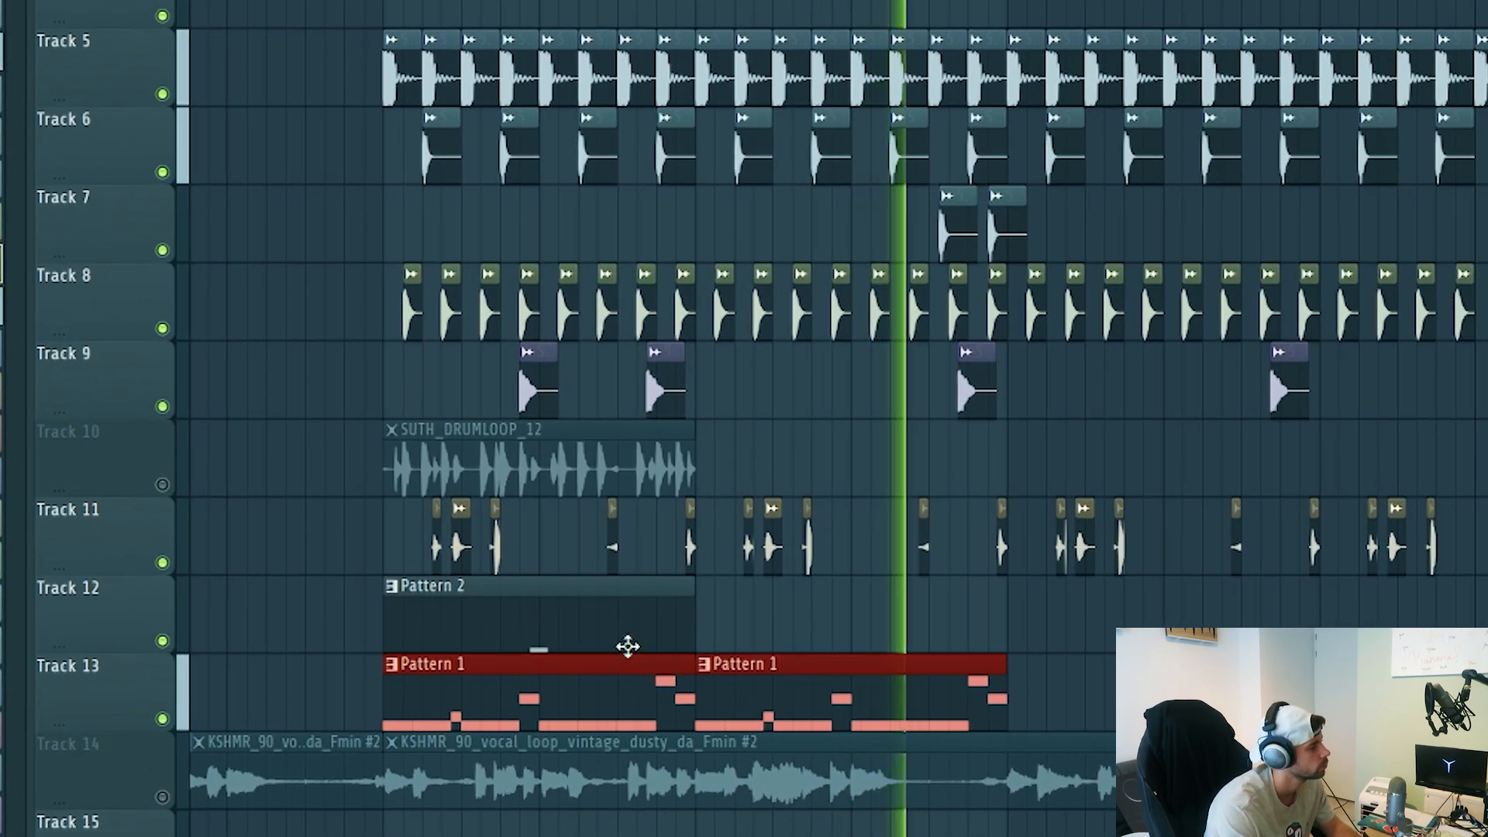
key(space)
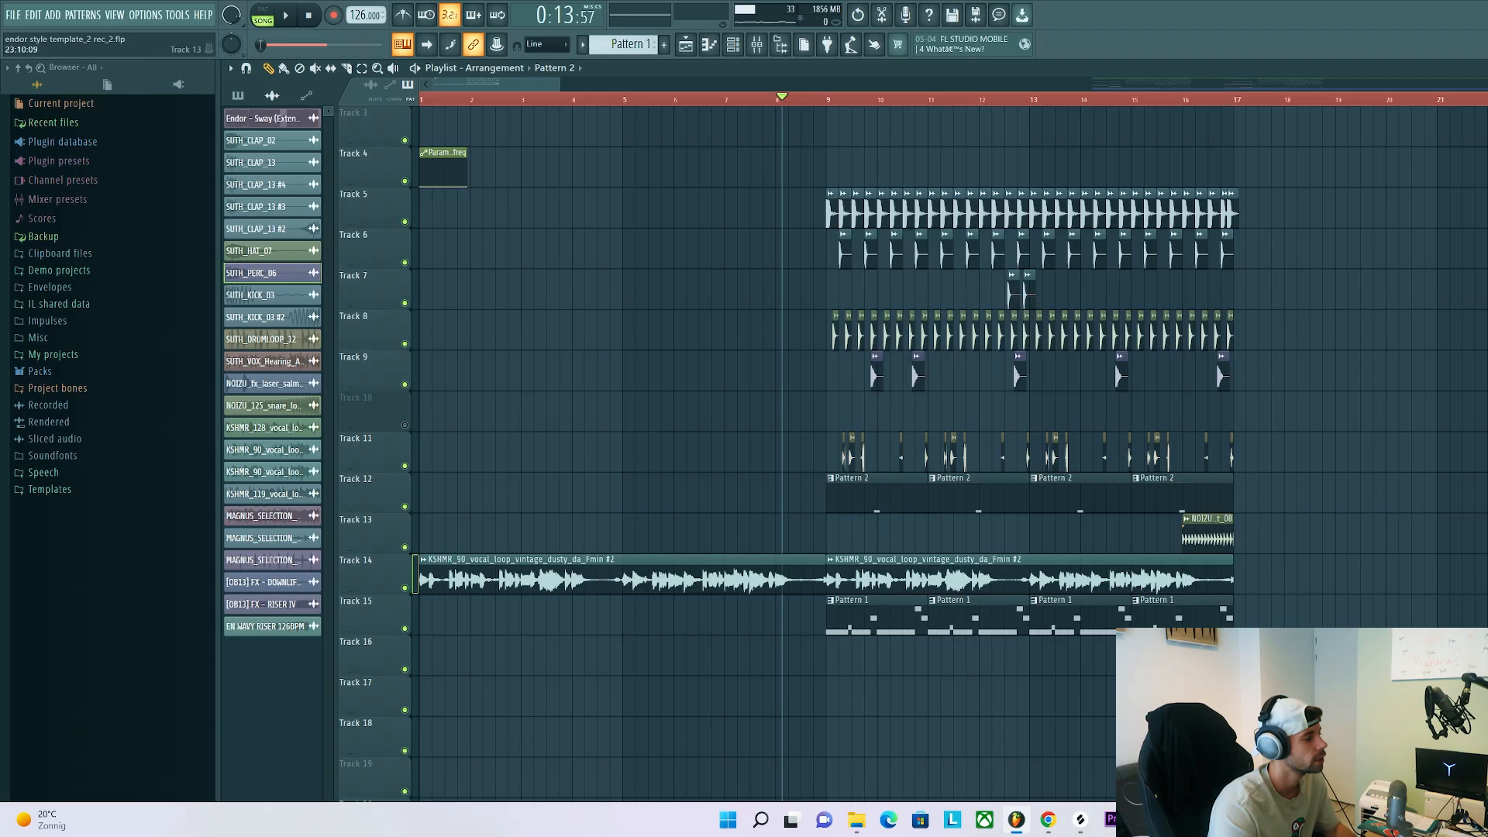
Raise the Param. EQ 2 Band 1 frequency automation on Track 4 between bars 16 and 17, and duplicate the trimmed clip at bar 17
mouse_move(1322, 717)
mouse_down()
mouse_move(940, 147)
mouse_move(828, 189)
mouse_move(1244, 211)
mouse_up()
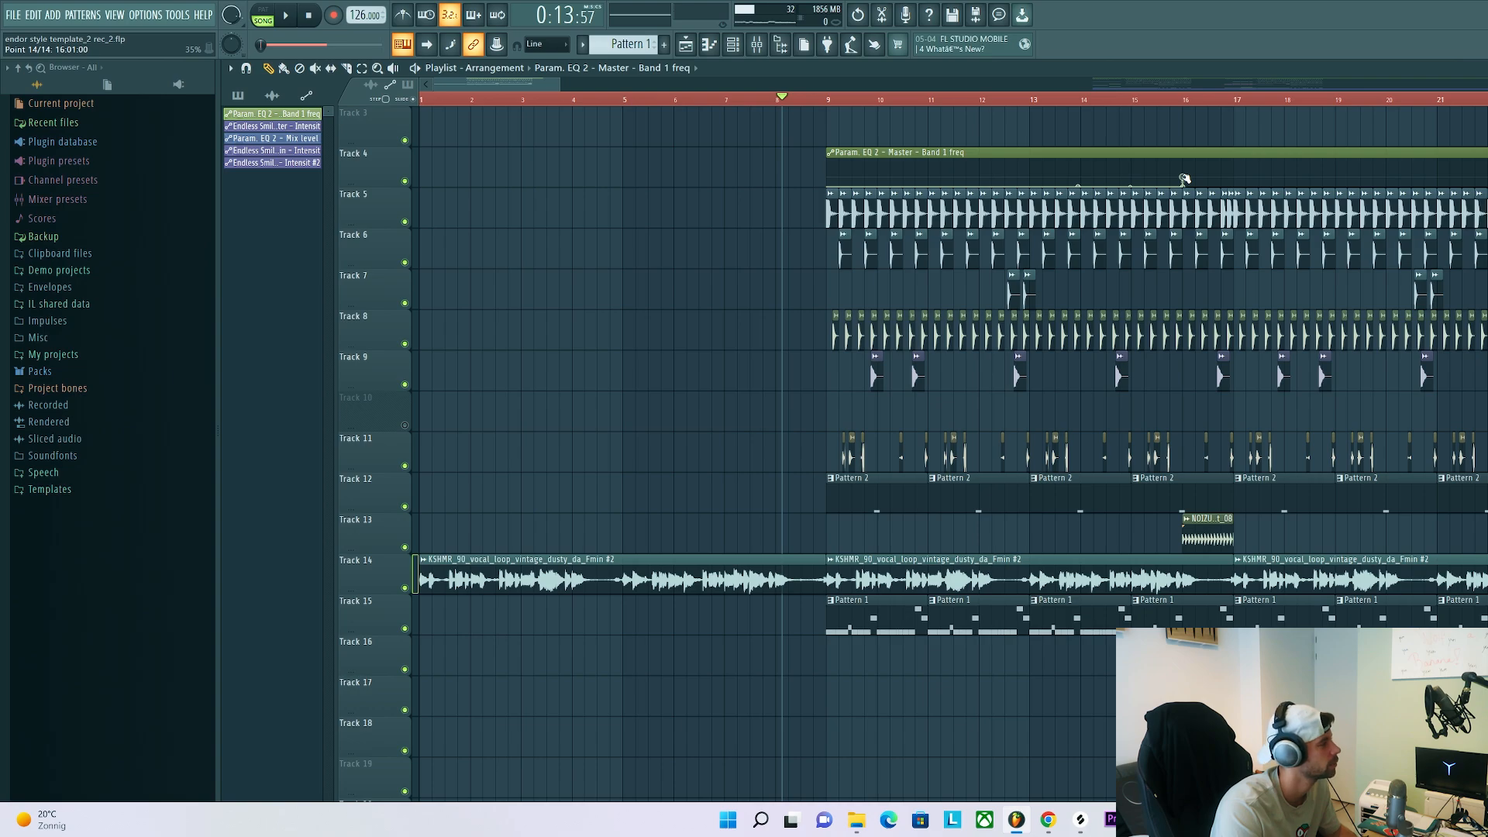
right_click(1234, 178)
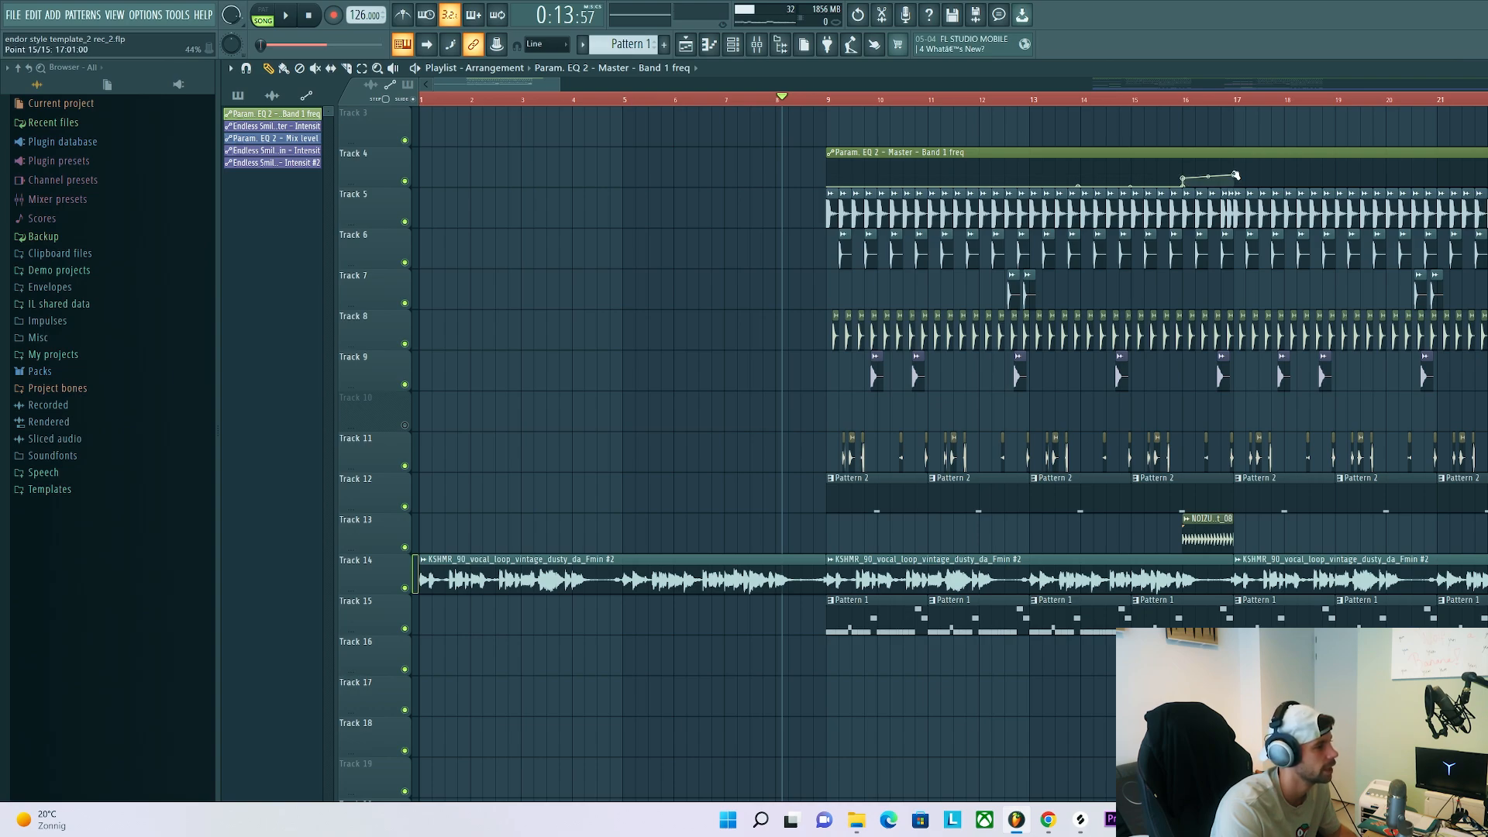
drag(1487, 153, 1243, 132)
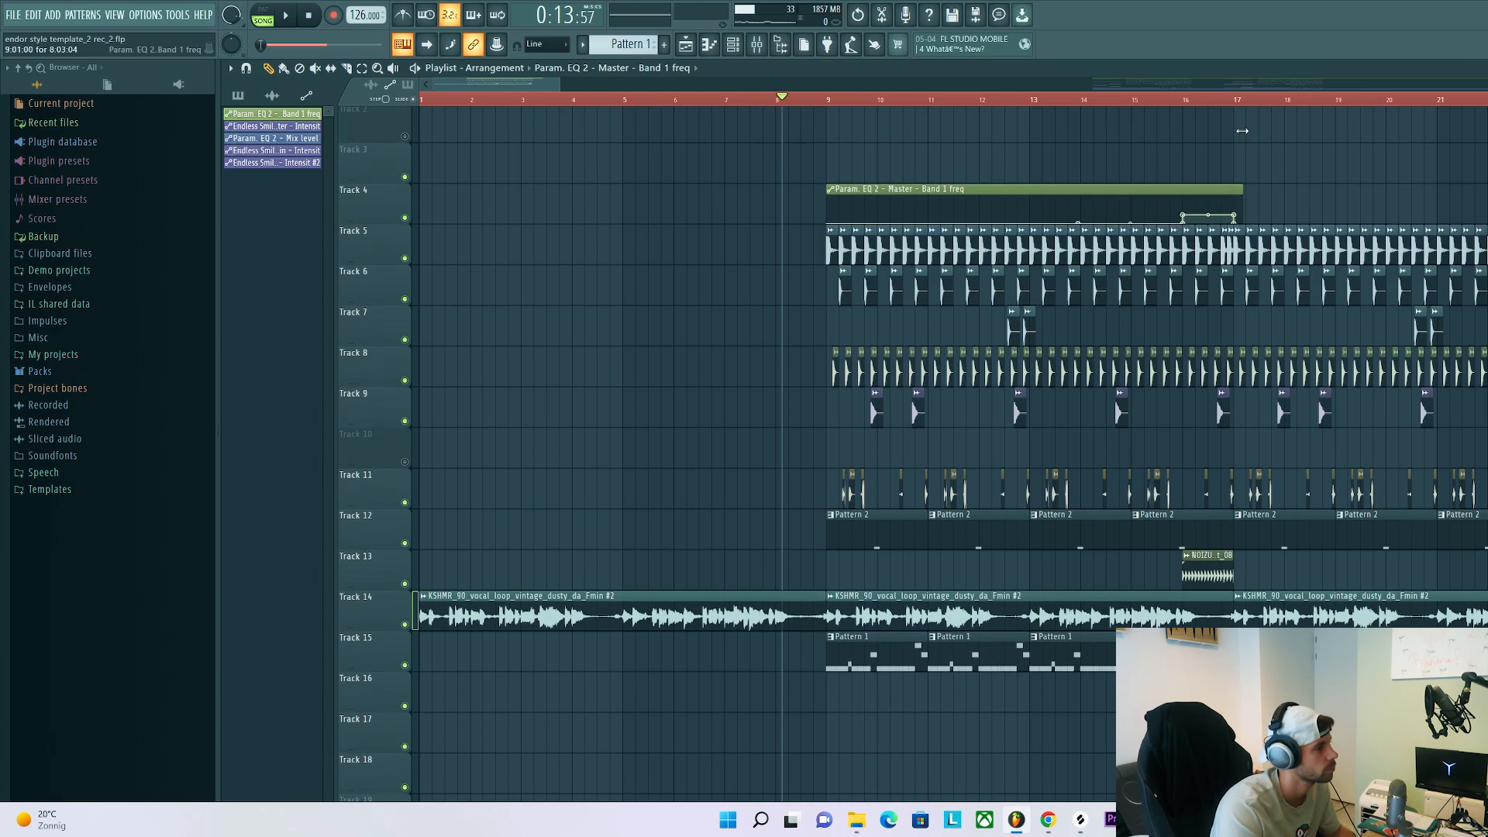
drag(1185, 190, 1470, 211)
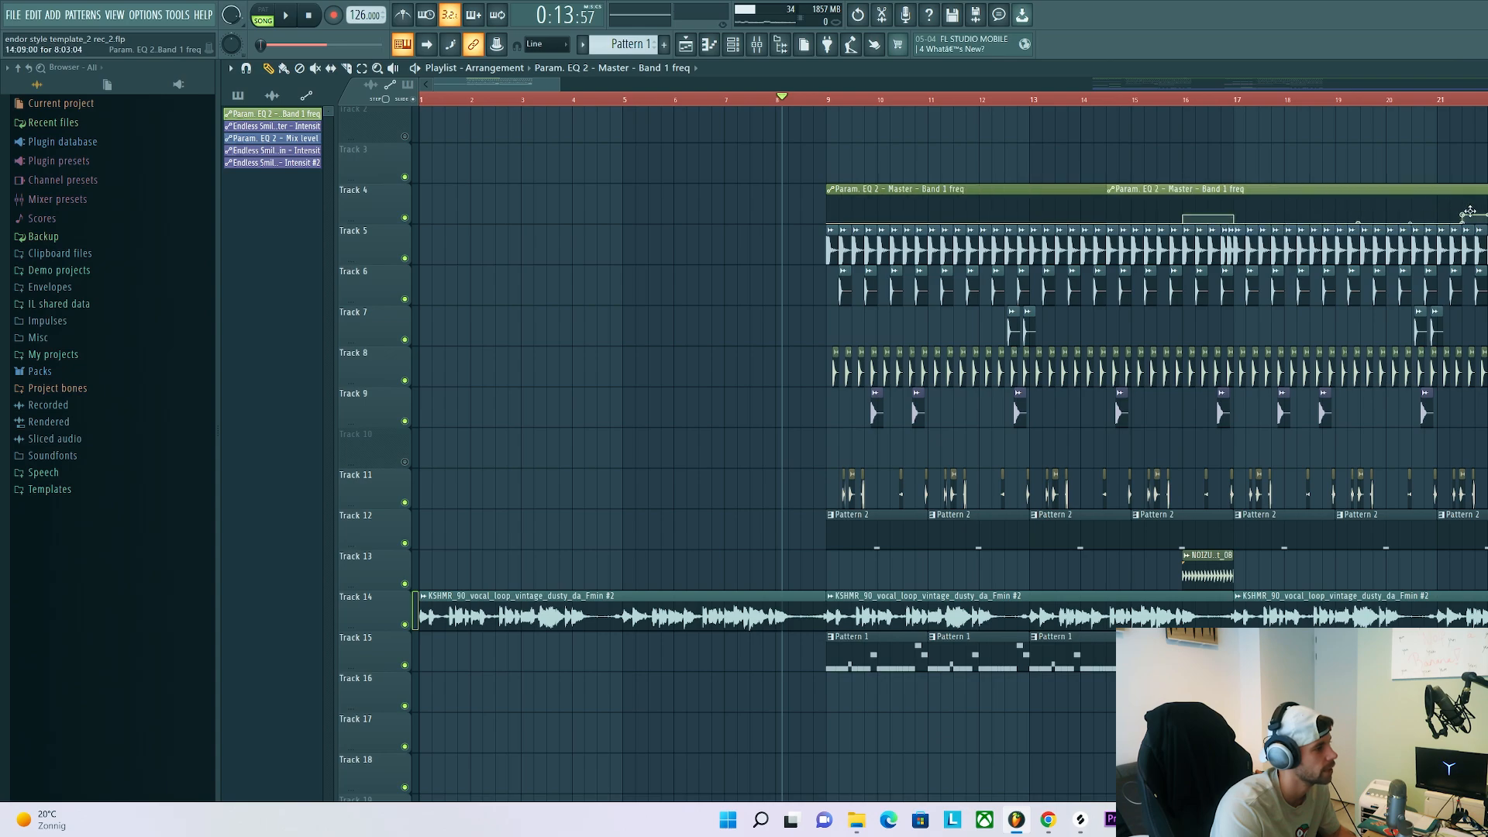
Play the arrangement from bar 15 to check the filtered transition into bar 17
click(1150, 99)
key(space)
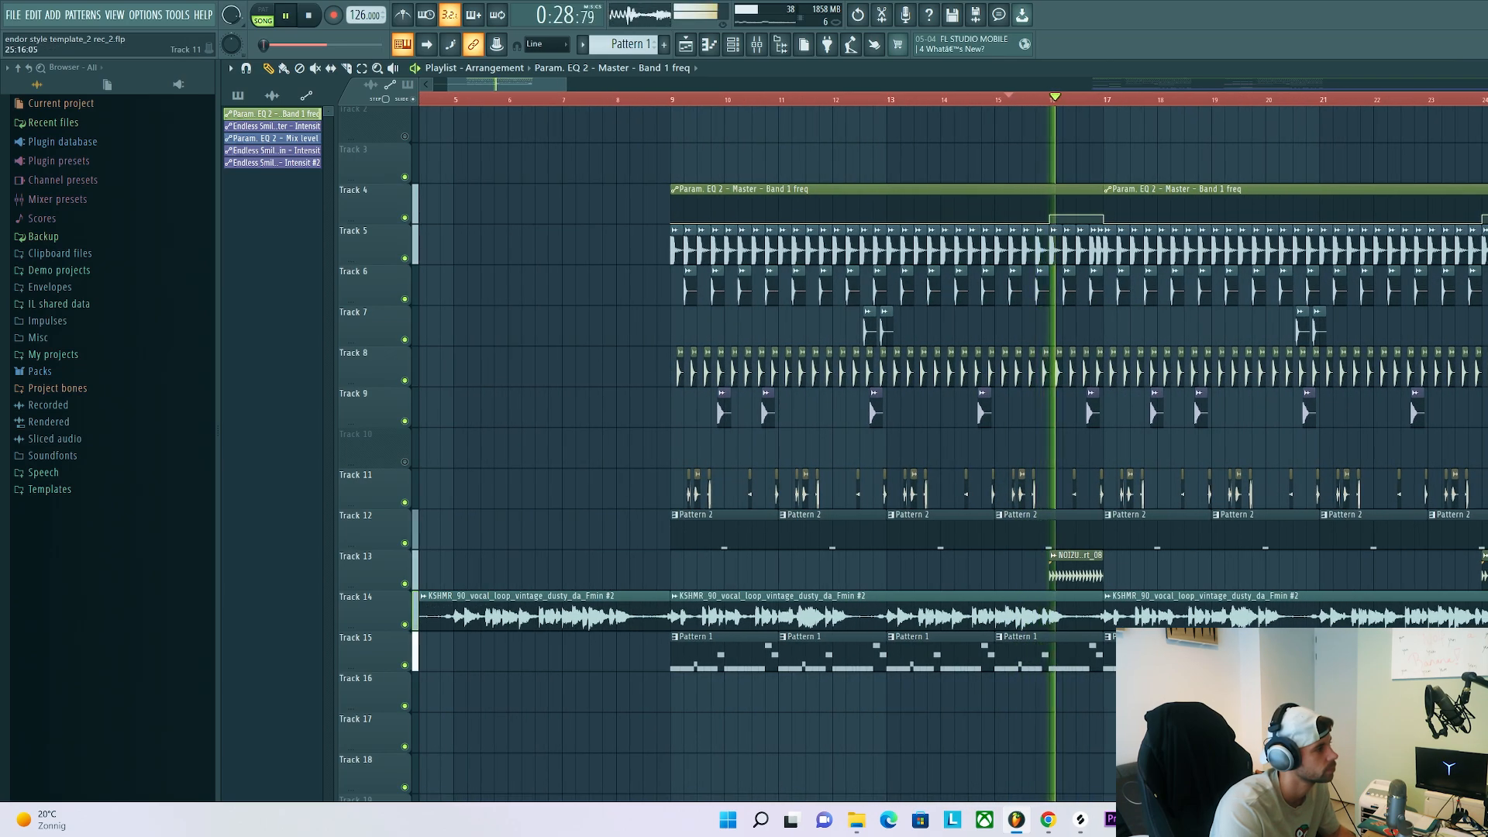
scroll(1487, 496, up, 2)
scroll(1487, 503, down, 1)
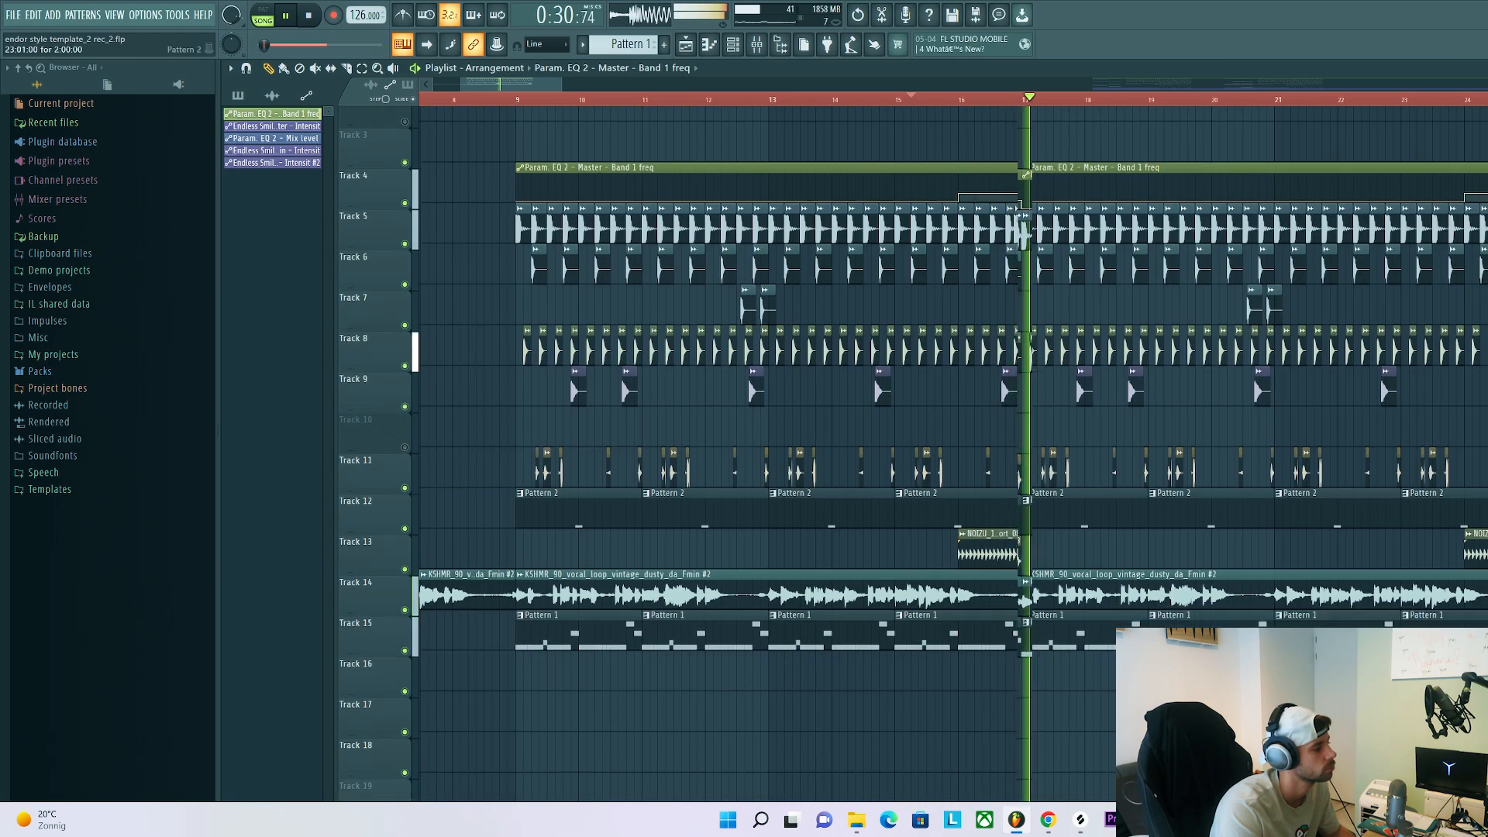
key(space)
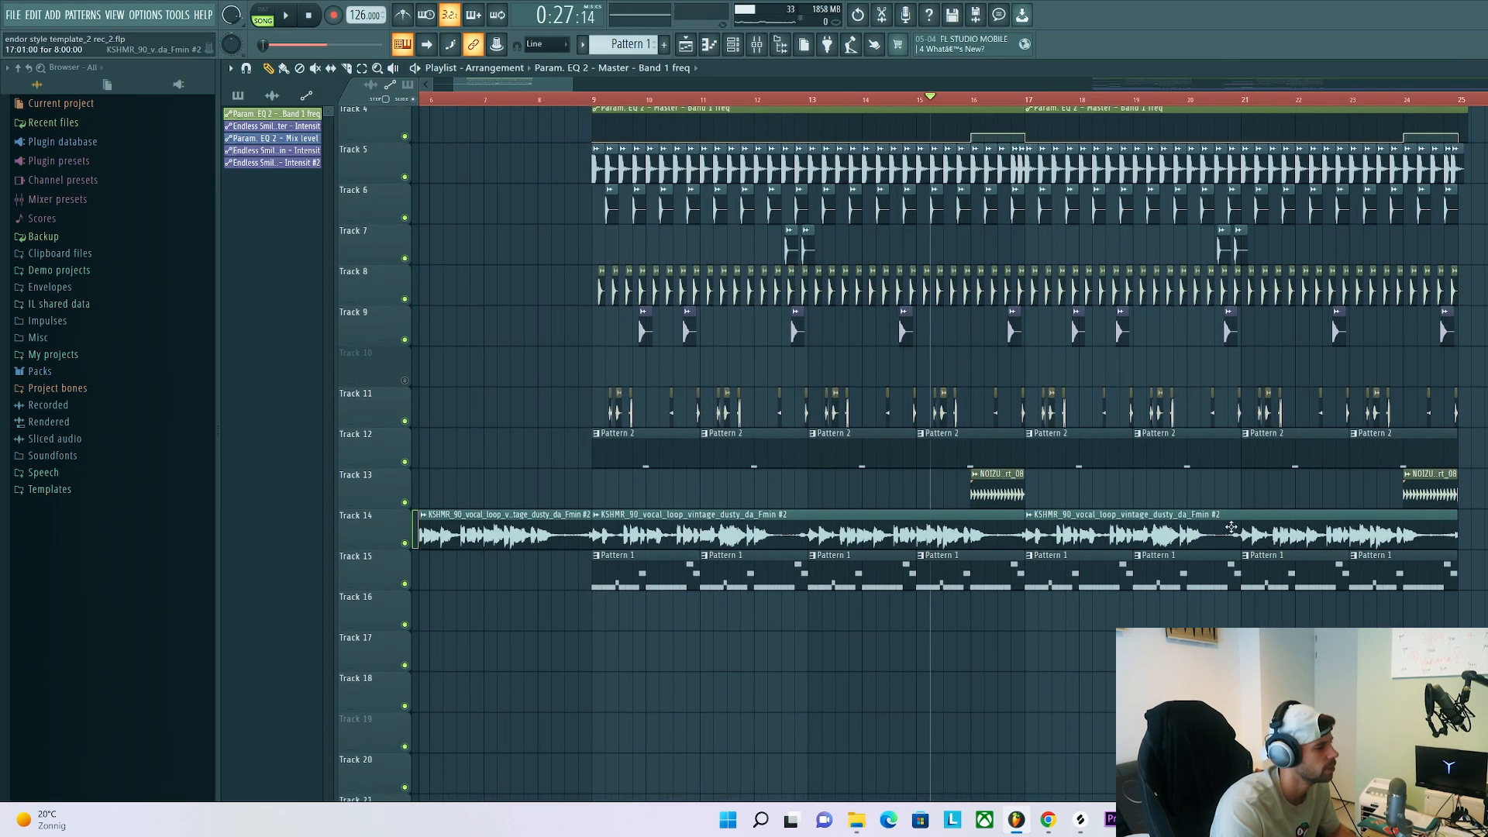
Replace the full vocal loop on Track 14 between bars 17 and 25 with spaced short vocal chops, and play them soloed
right_click(1218, 526)
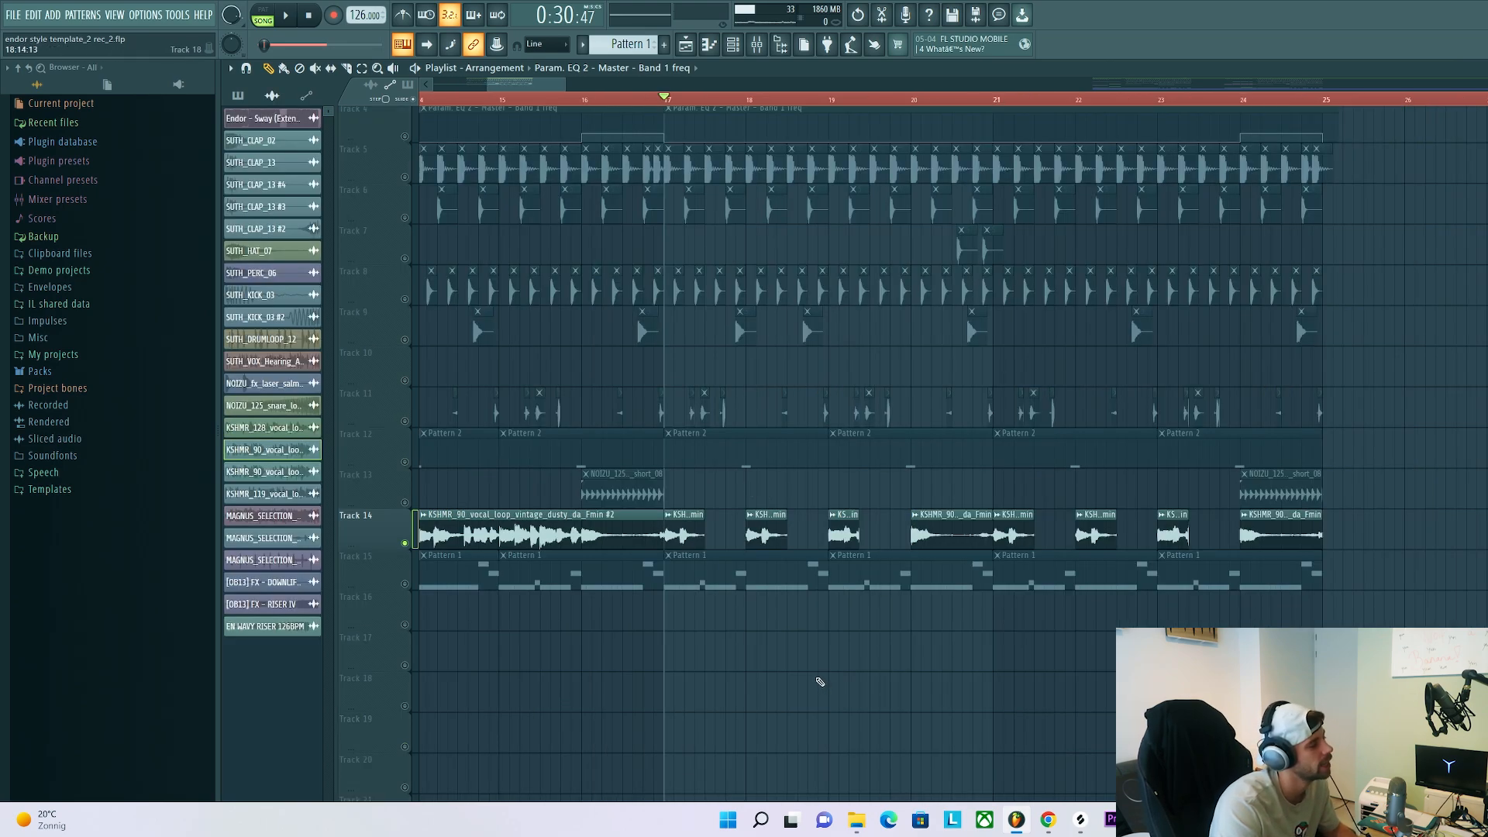
key(space)
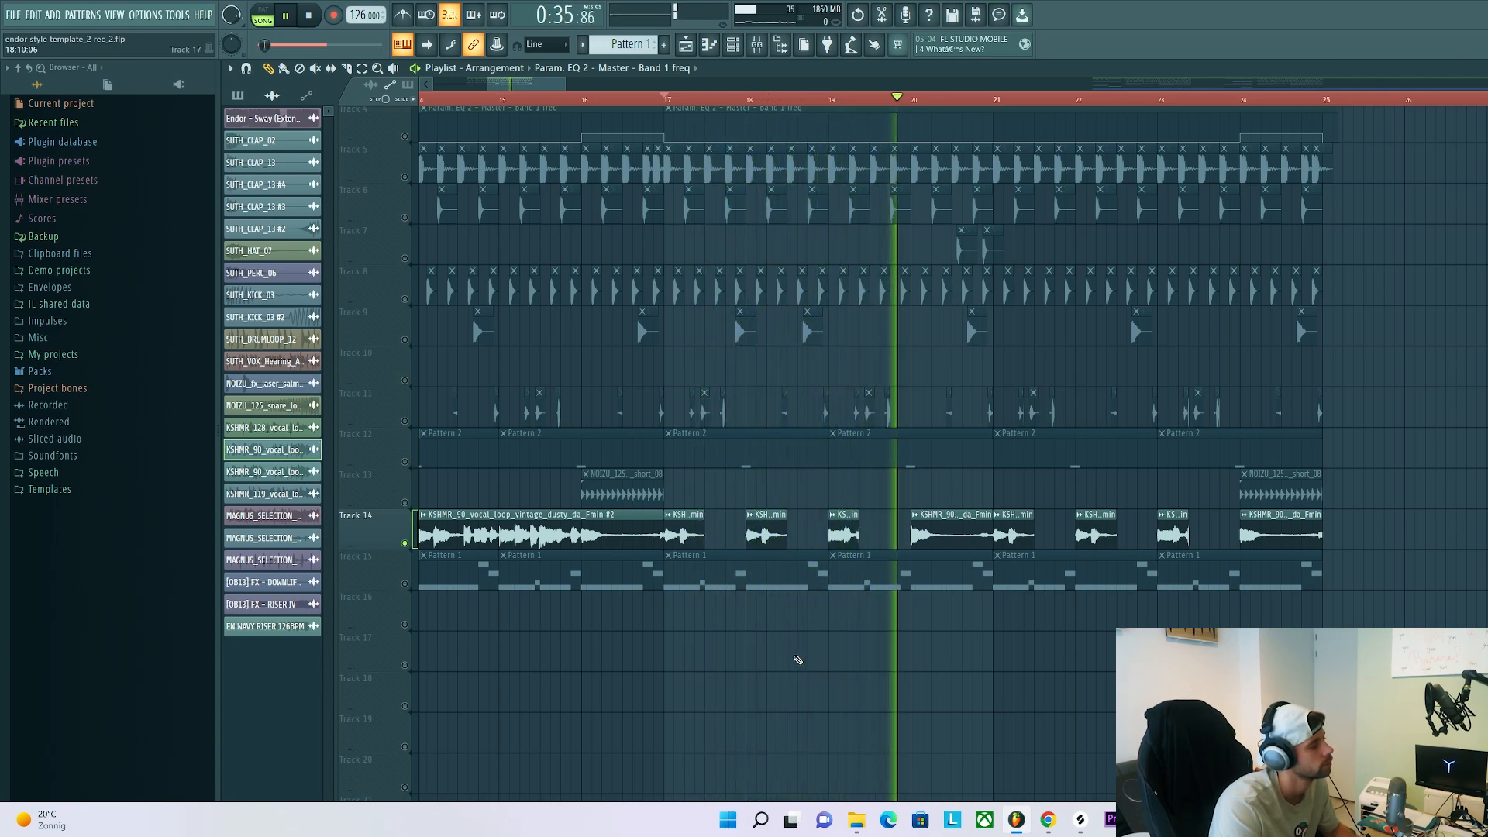
scroll(828, 536, up, 2)
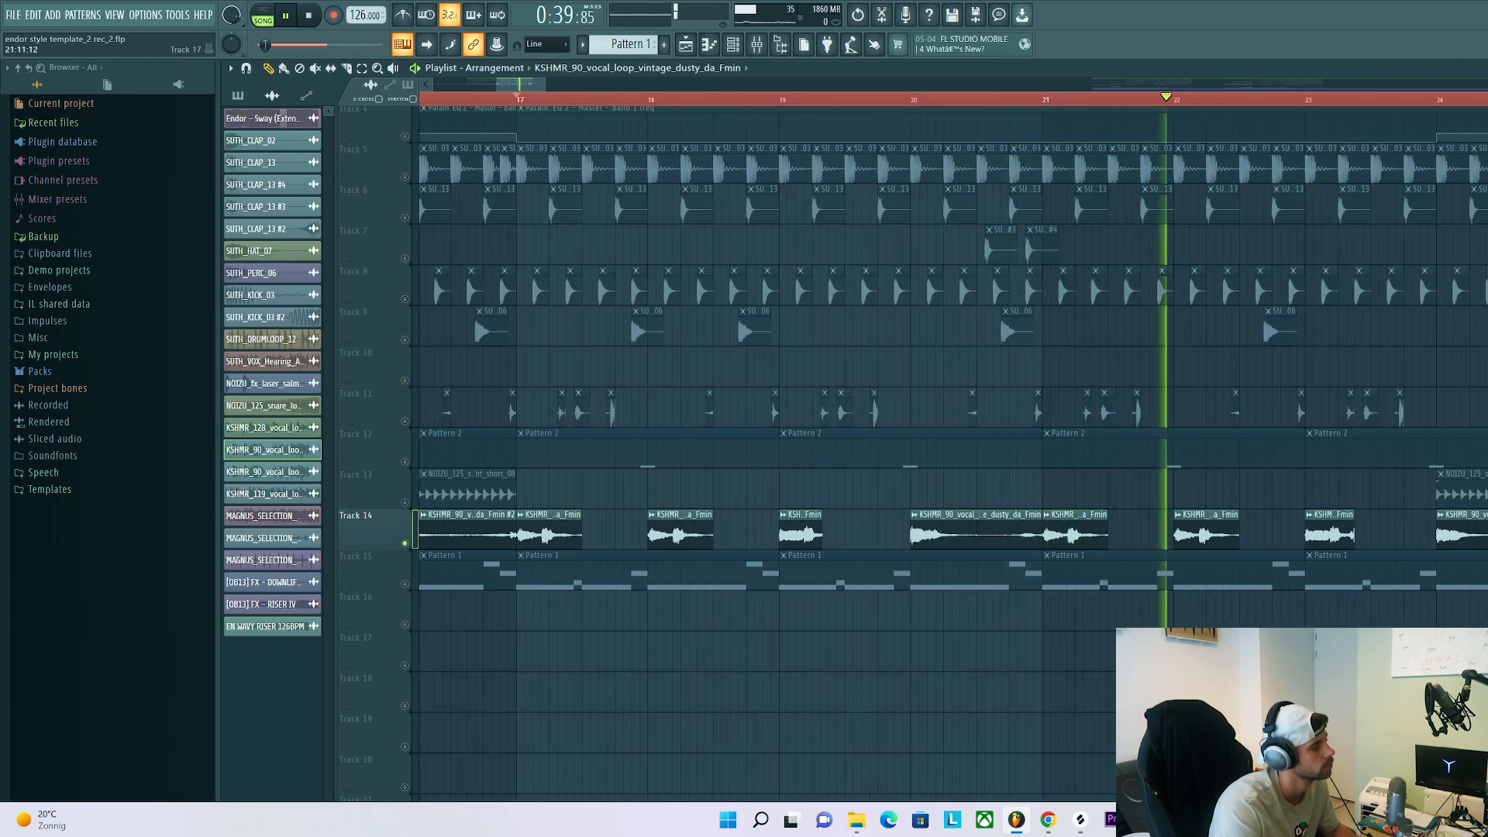
scroll(1313, 602, down, 1)
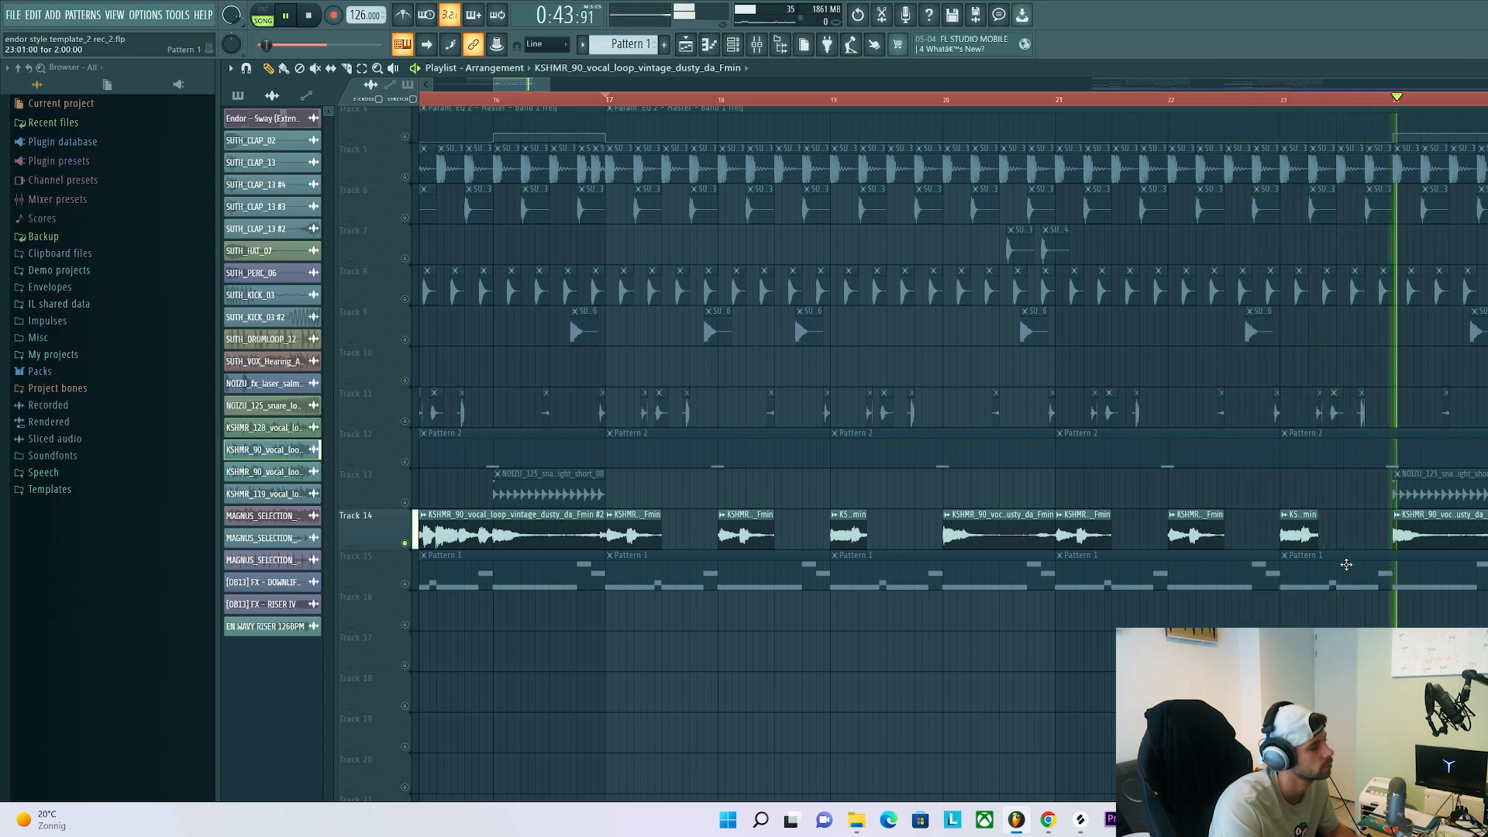
key(space)
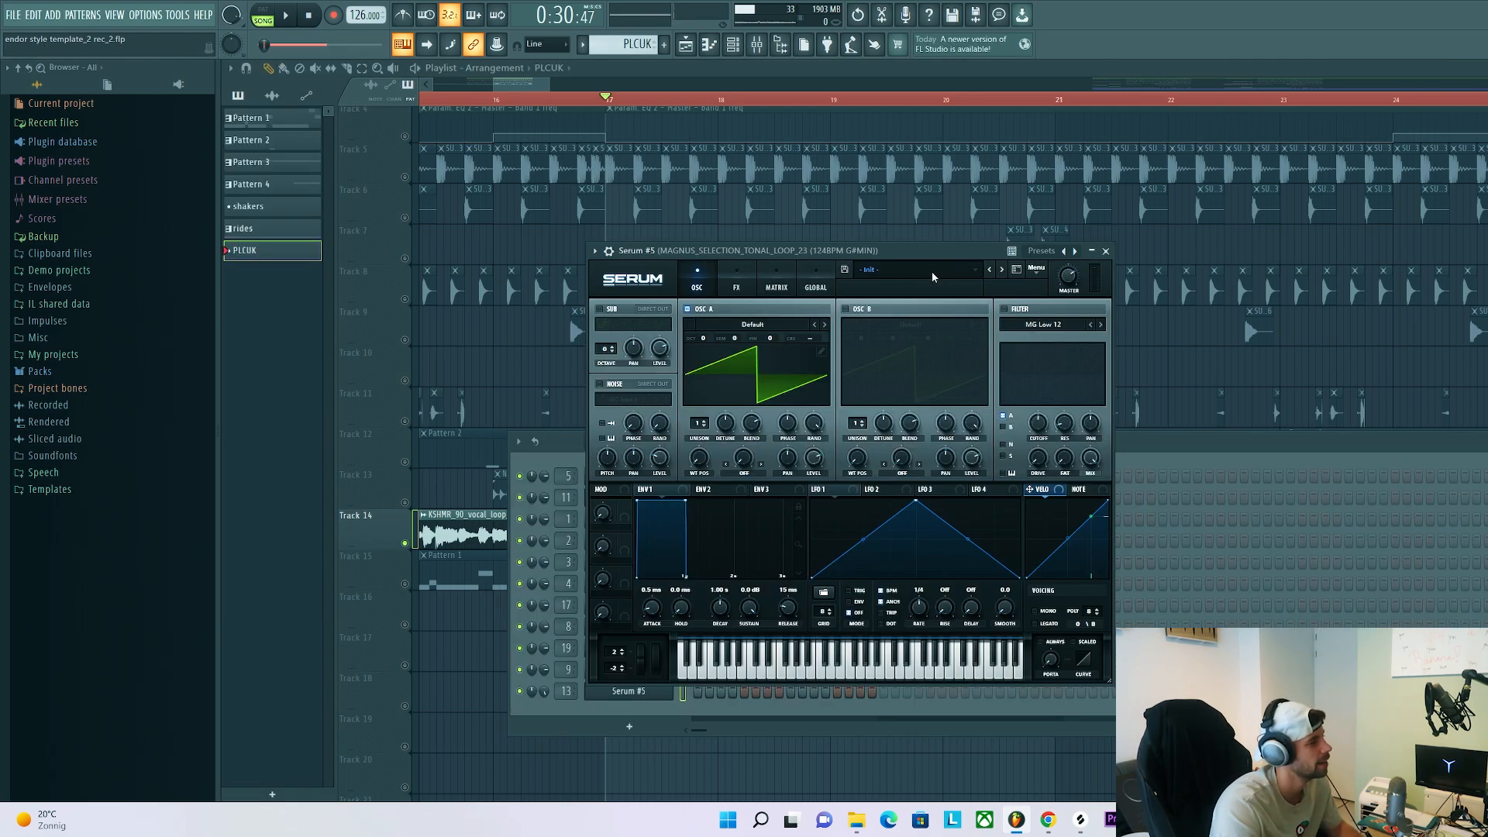
Load a pluck preset from the SUTH Serum Presets into Serum #5 for the PLCUK pattern, and audition it
click(932, 272)
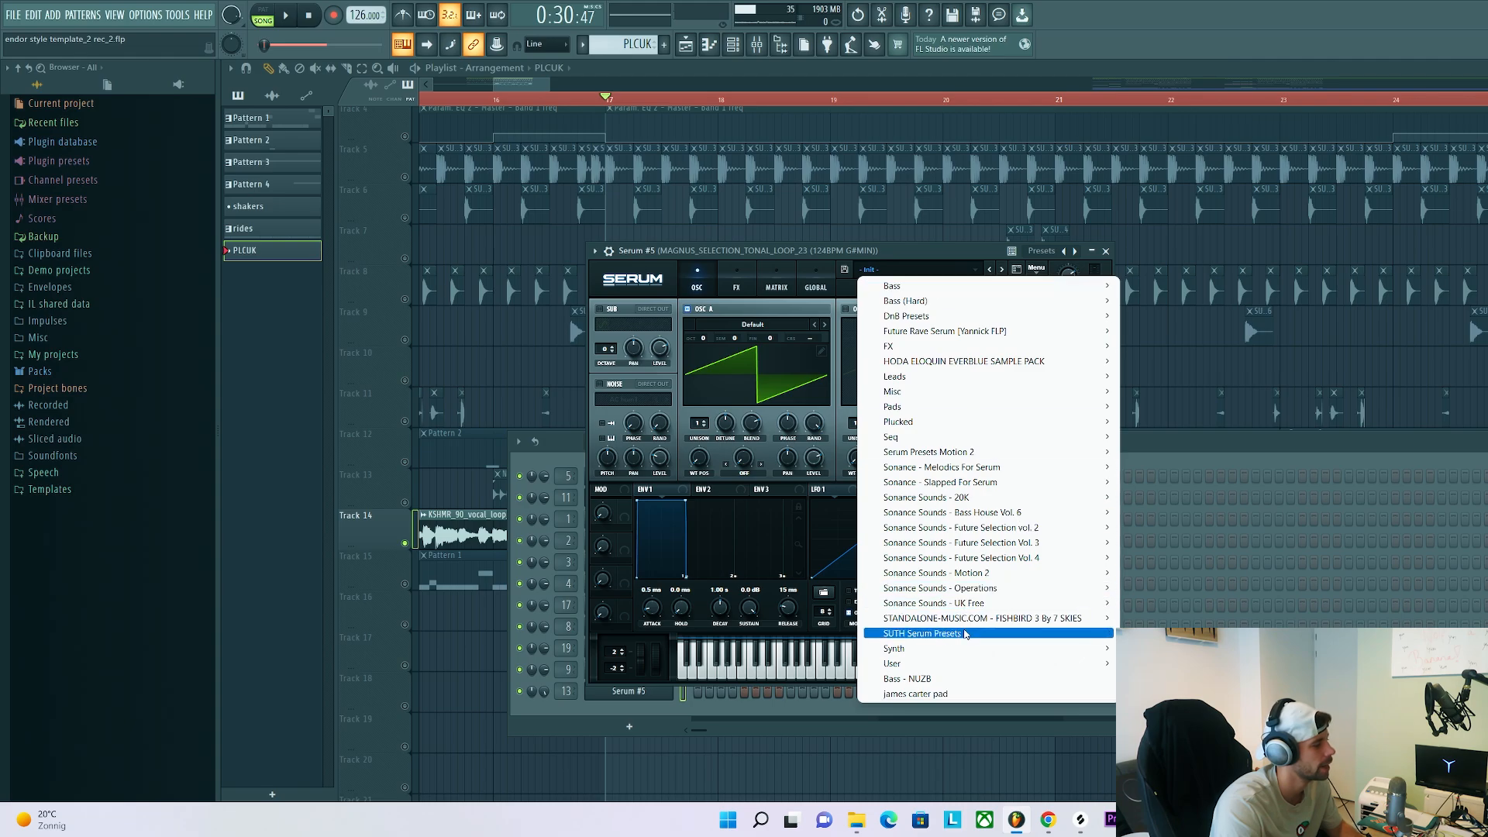
mouse_move(965, 635)
click(1201, 587)
drag(872, 254, 992, 246)
key(z)
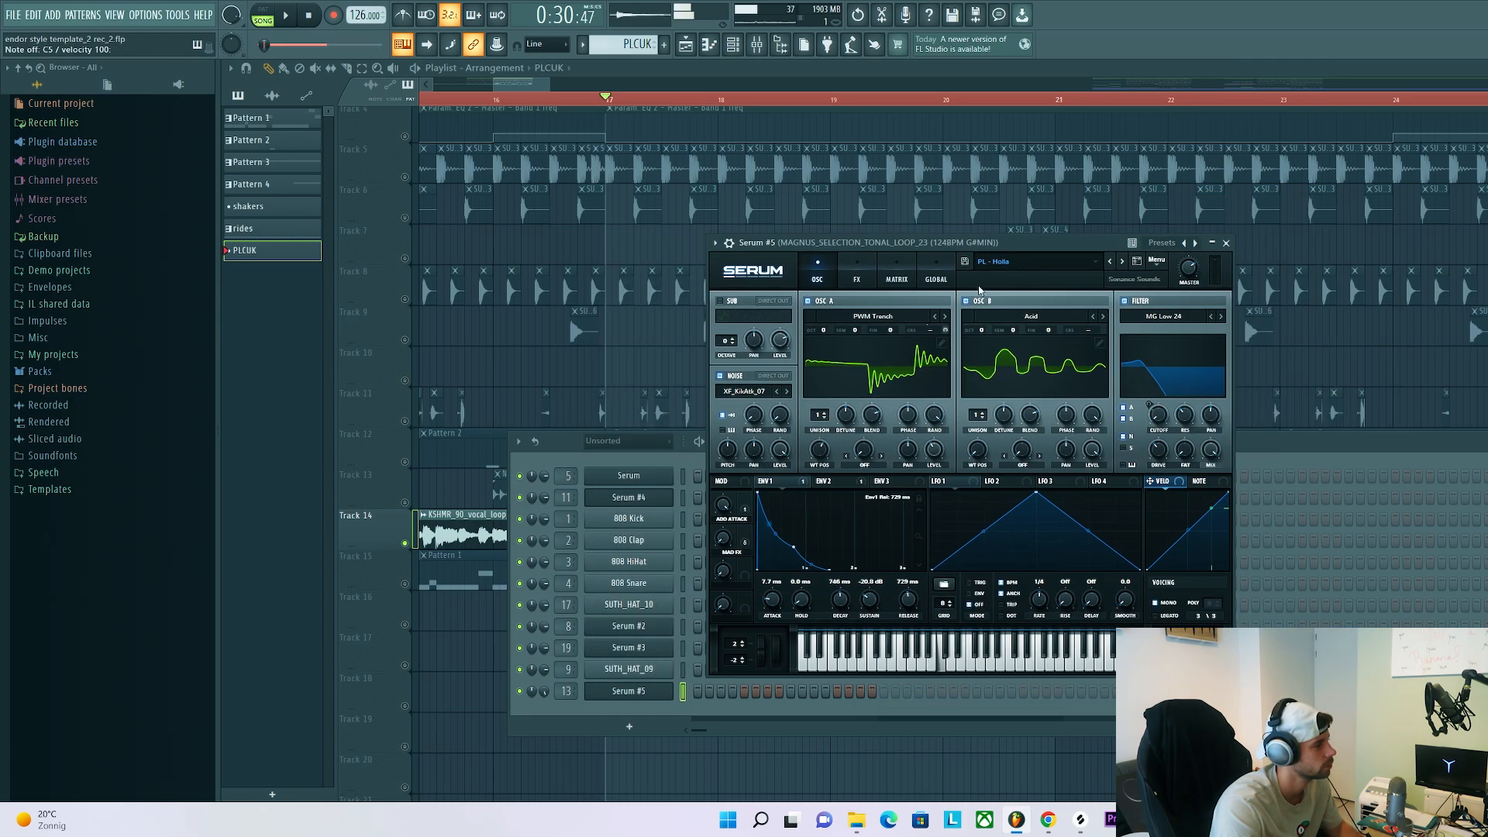
Draw two short and two longer G5 notes in the second half of bar 1 in Serum #5's piano roll, and play them
right_click(664, 699)
click(686, 612)
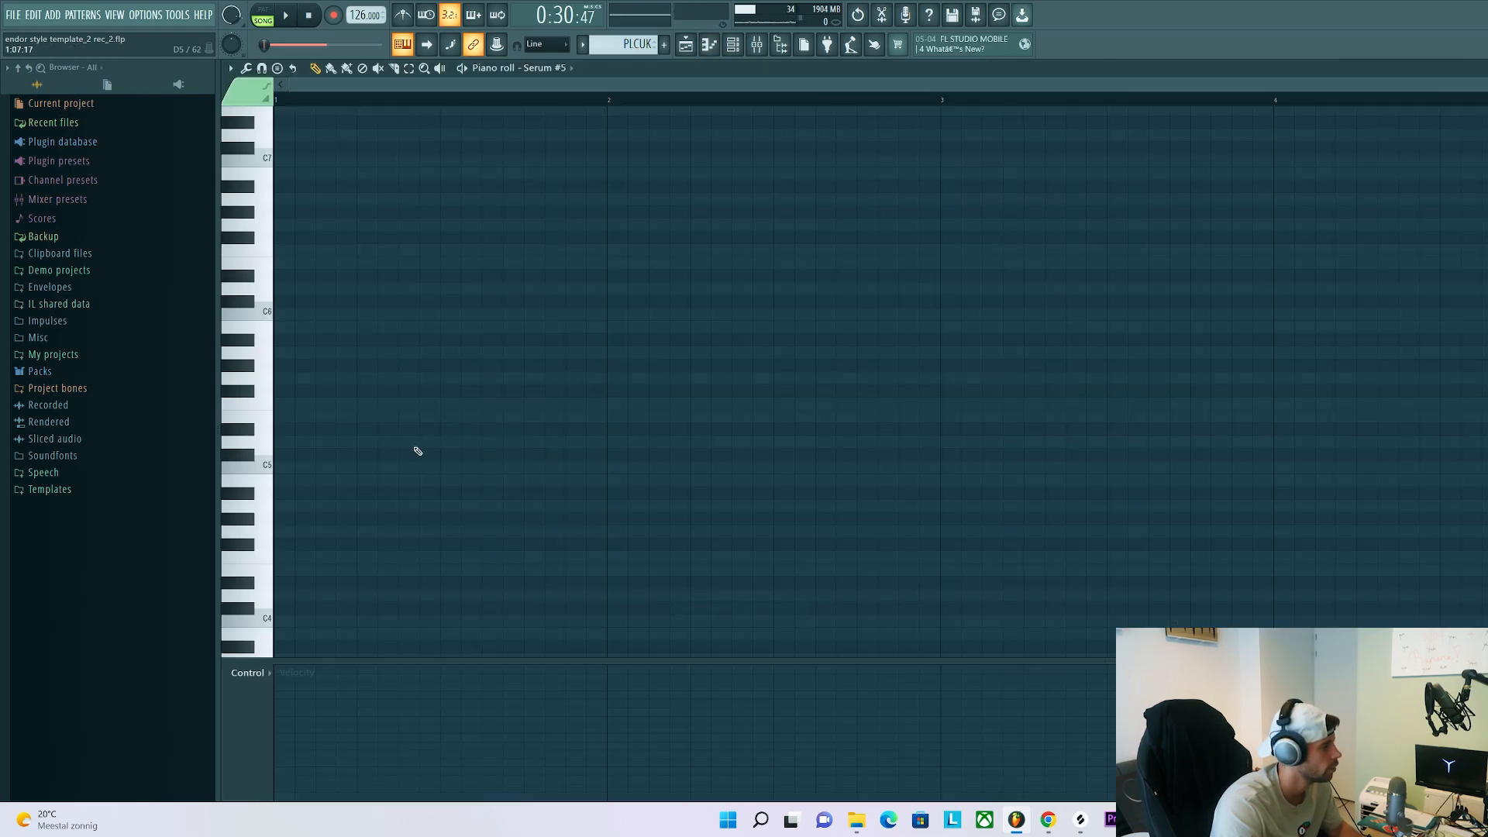
key(space)
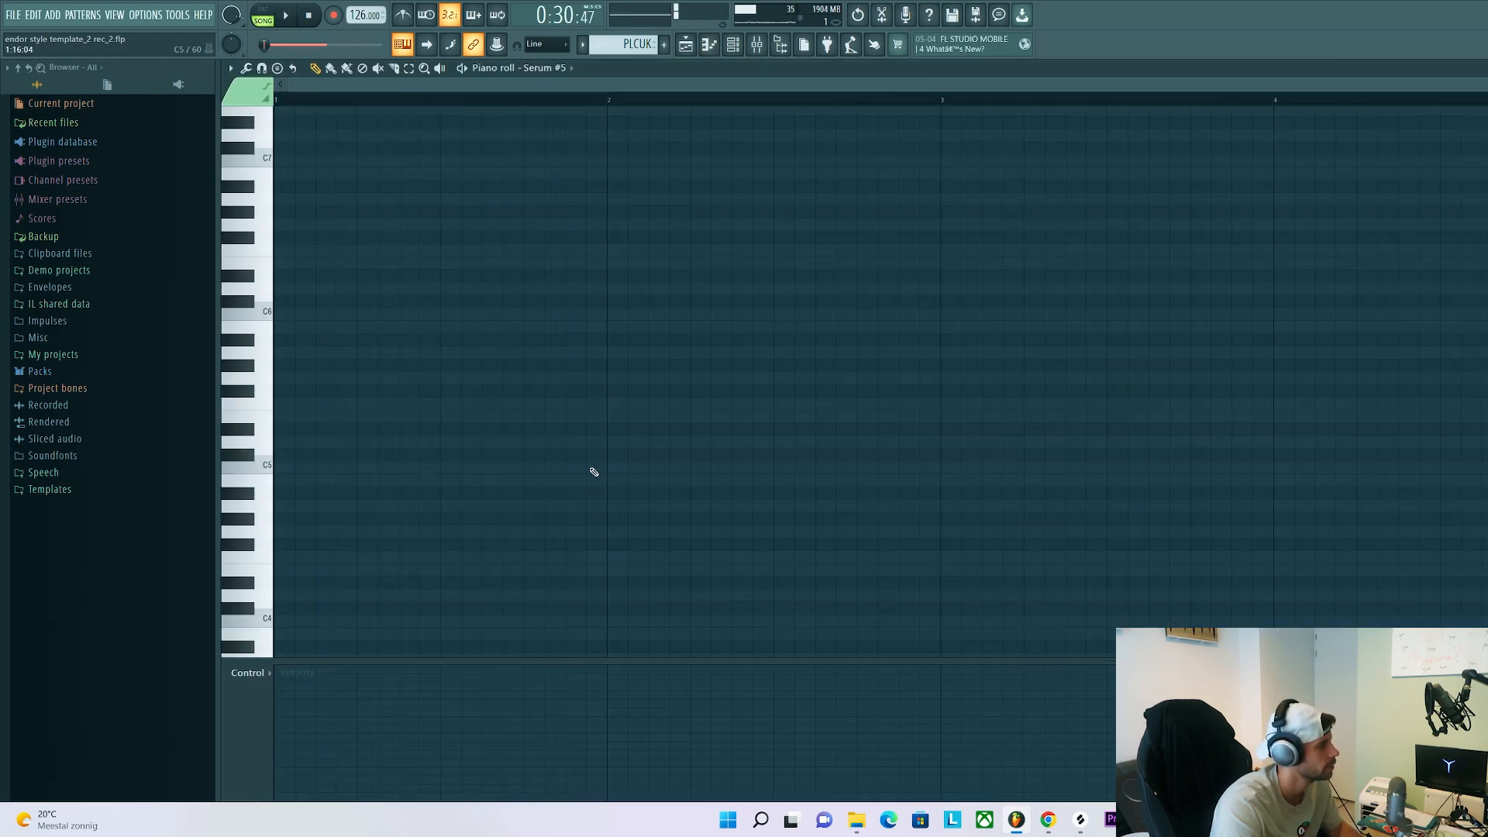
key(space)
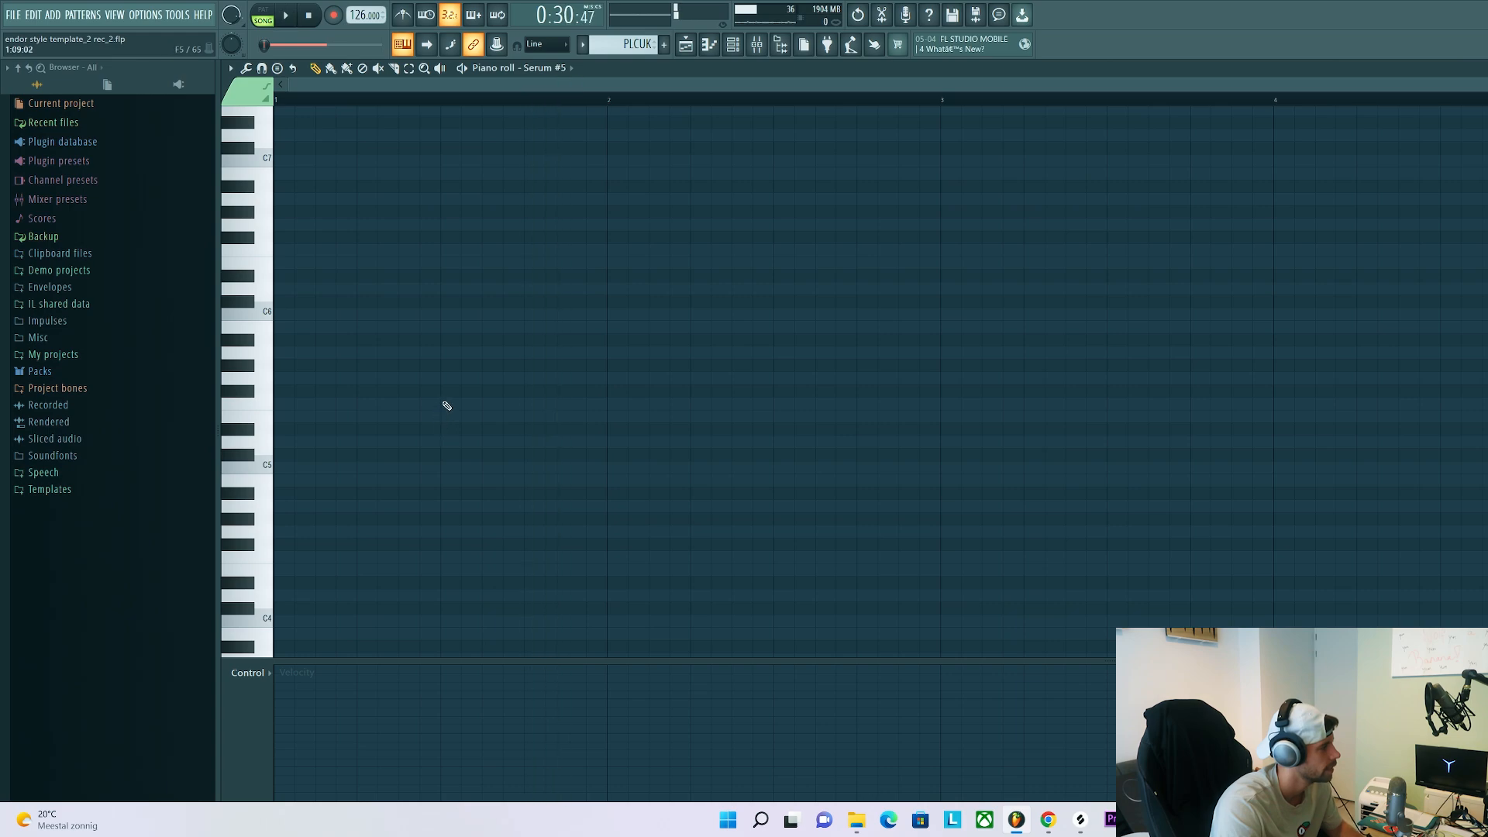
drag(450, 405, 675, 558)
click(466, 379)
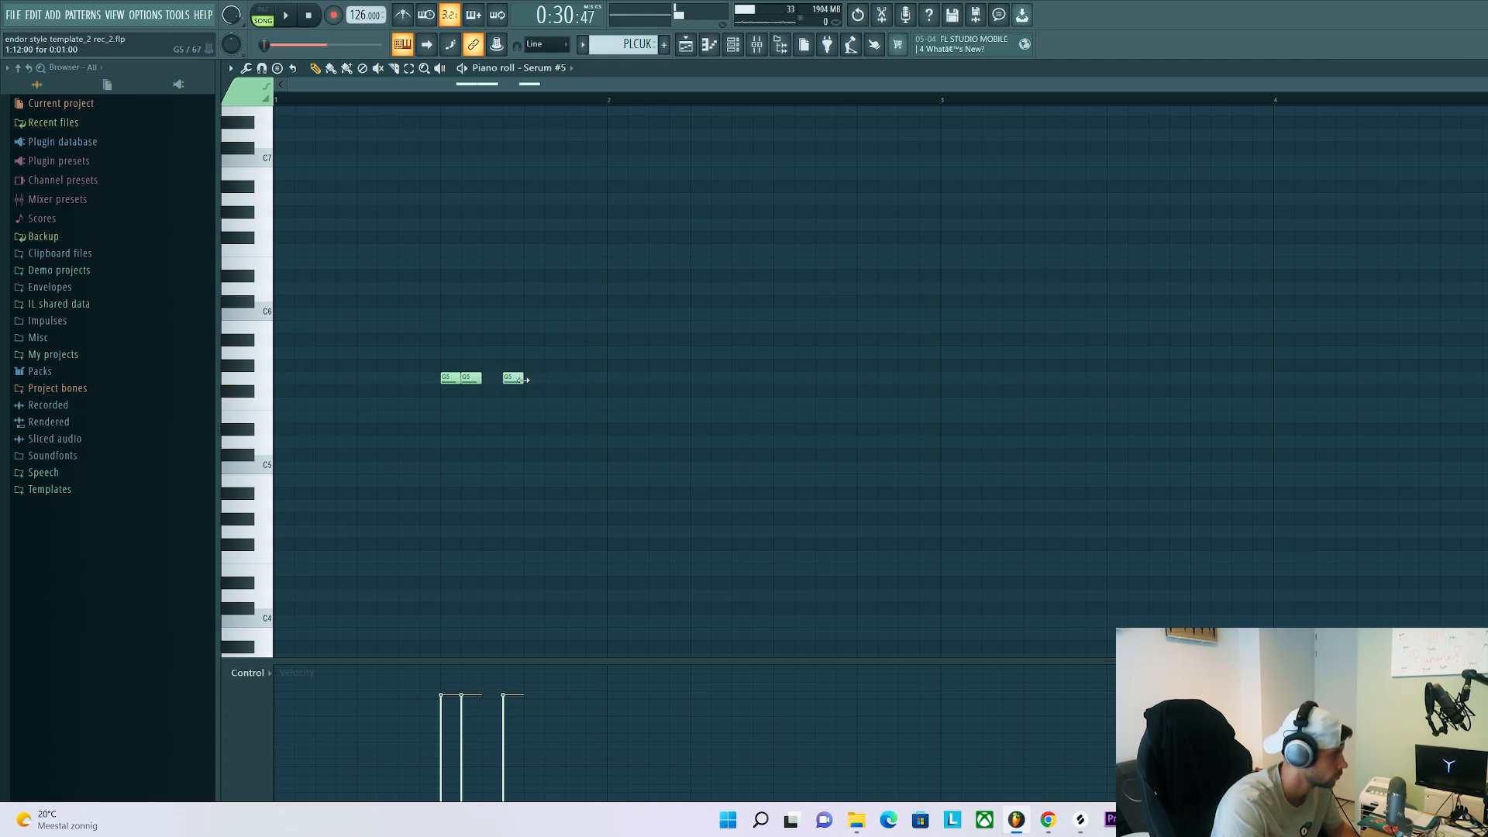
key(space)
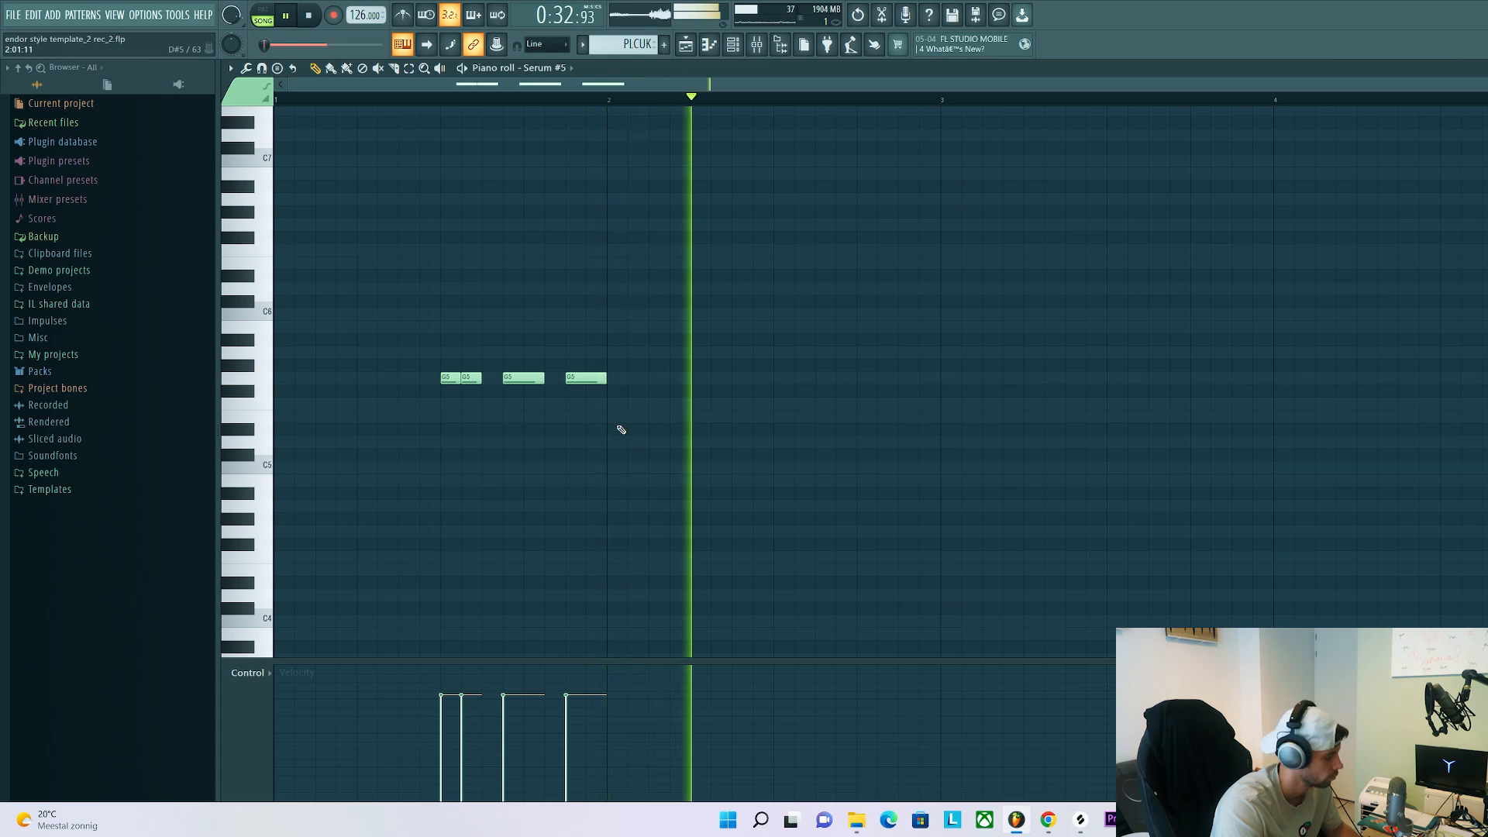
Add two G5 notes and a closing G#5 note in bar 2, and duplicate the two-bar phrase into bars 3 and 4
key(space)
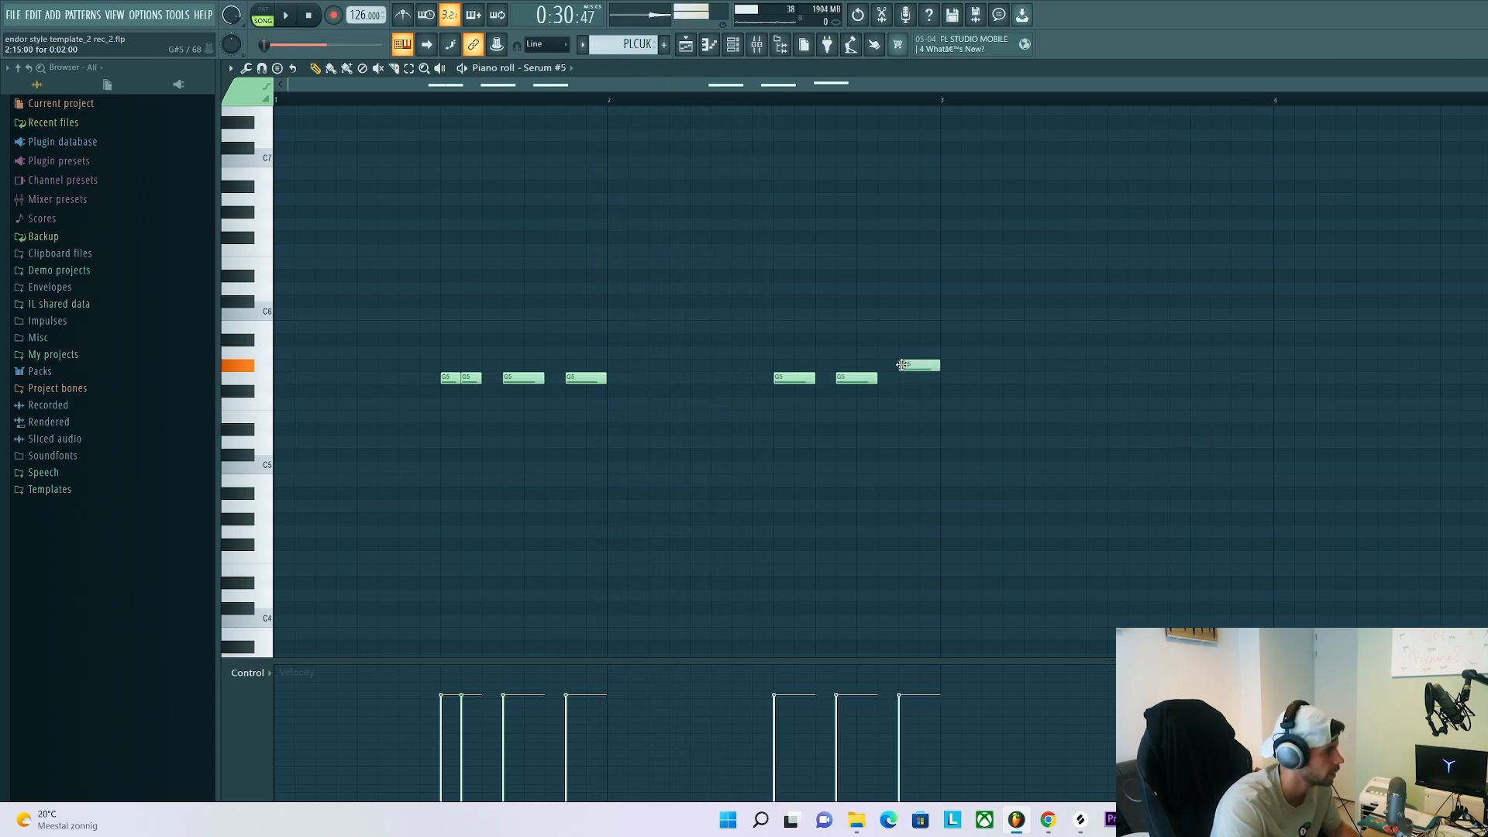
key(space)
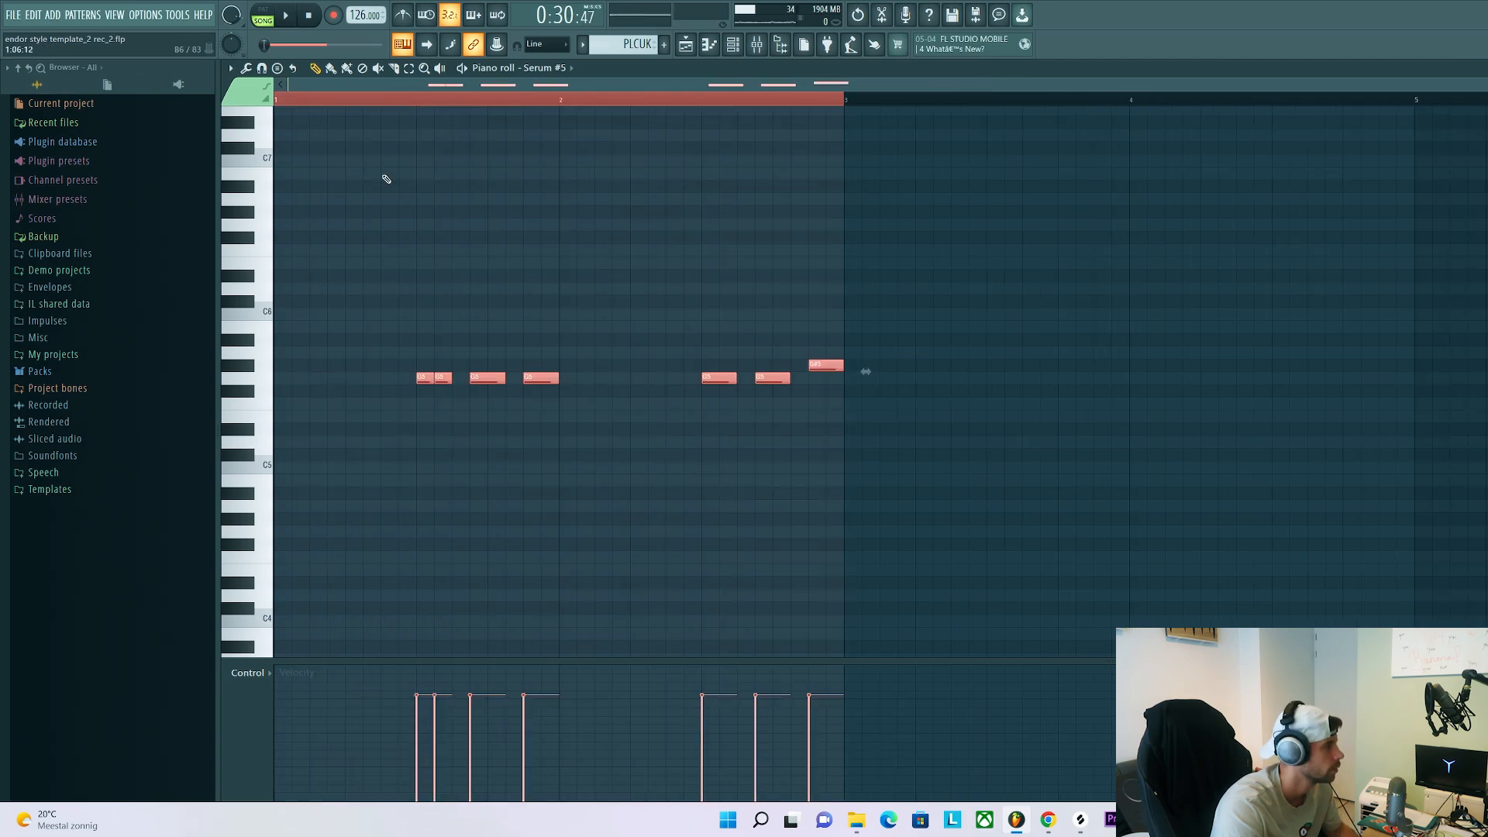
key(ctrl+b)
drag(944, 308, 1319, 473)
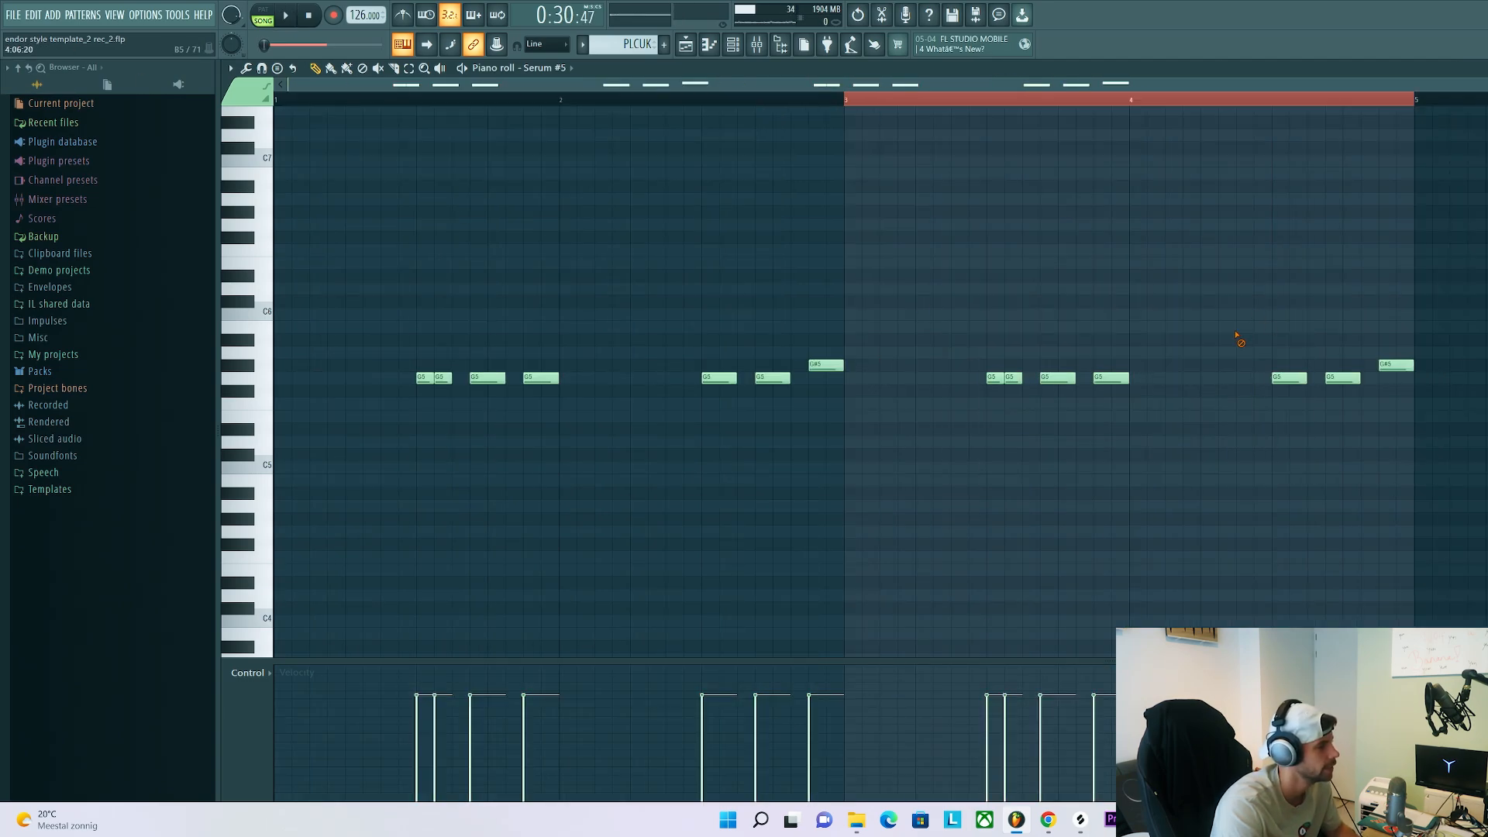
key(space)
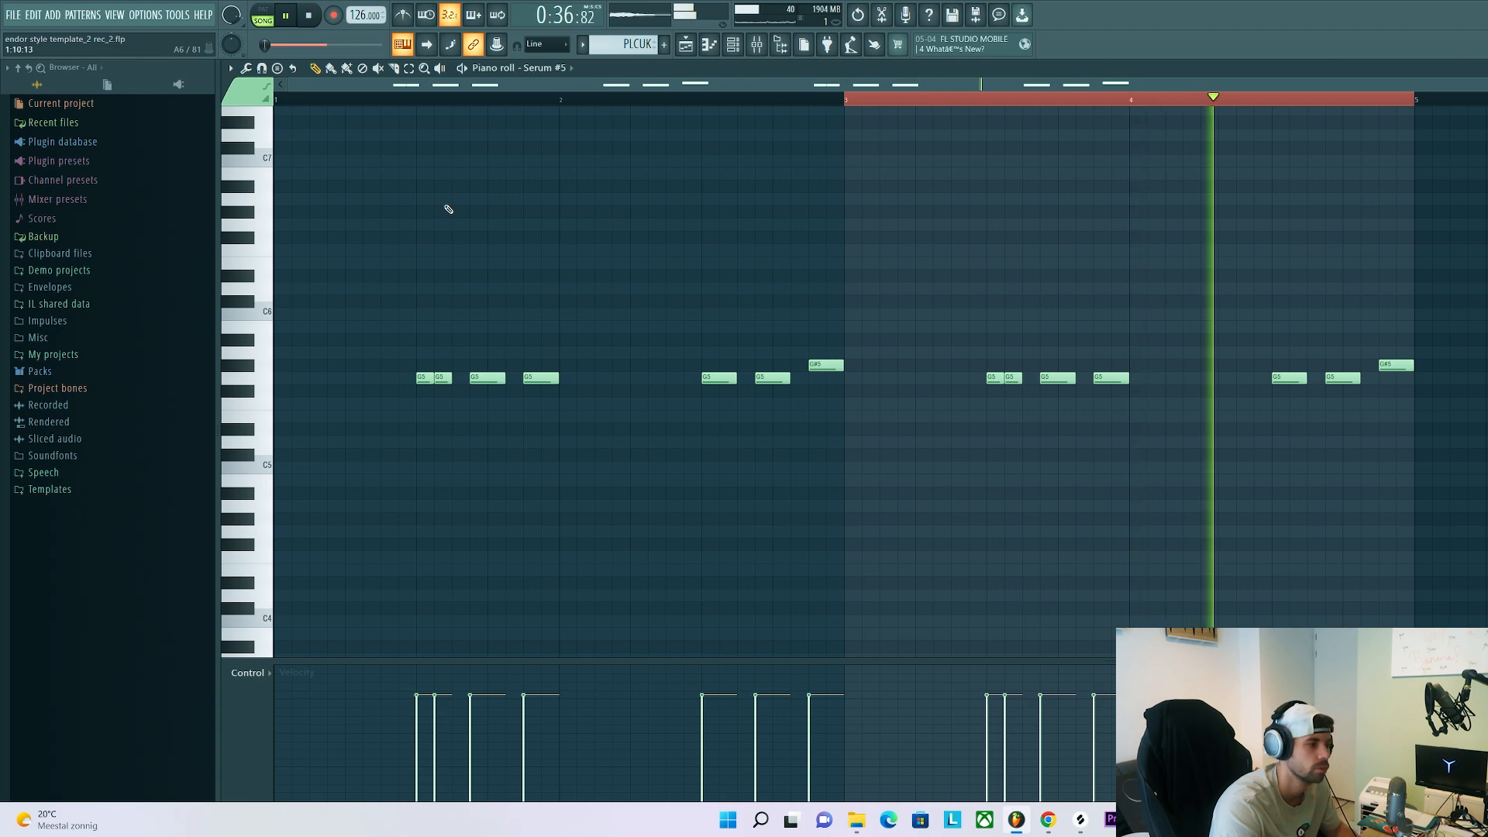
key(space)
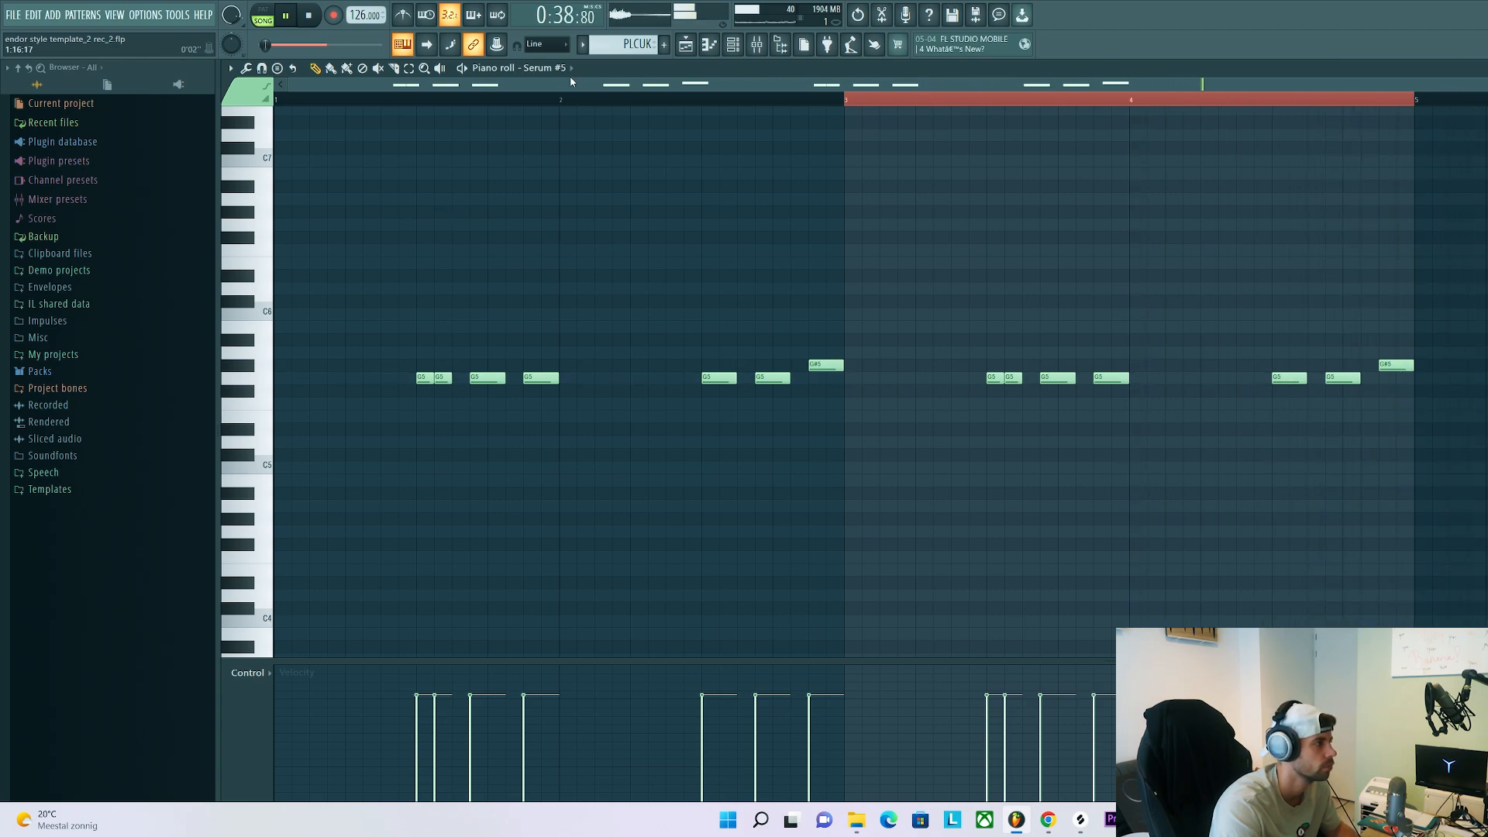
Play the break from bar 1 in the playlist while unmuting Track 8, Pattern 3 on Track 10 and the vocal loop on Track 14
key(F5)
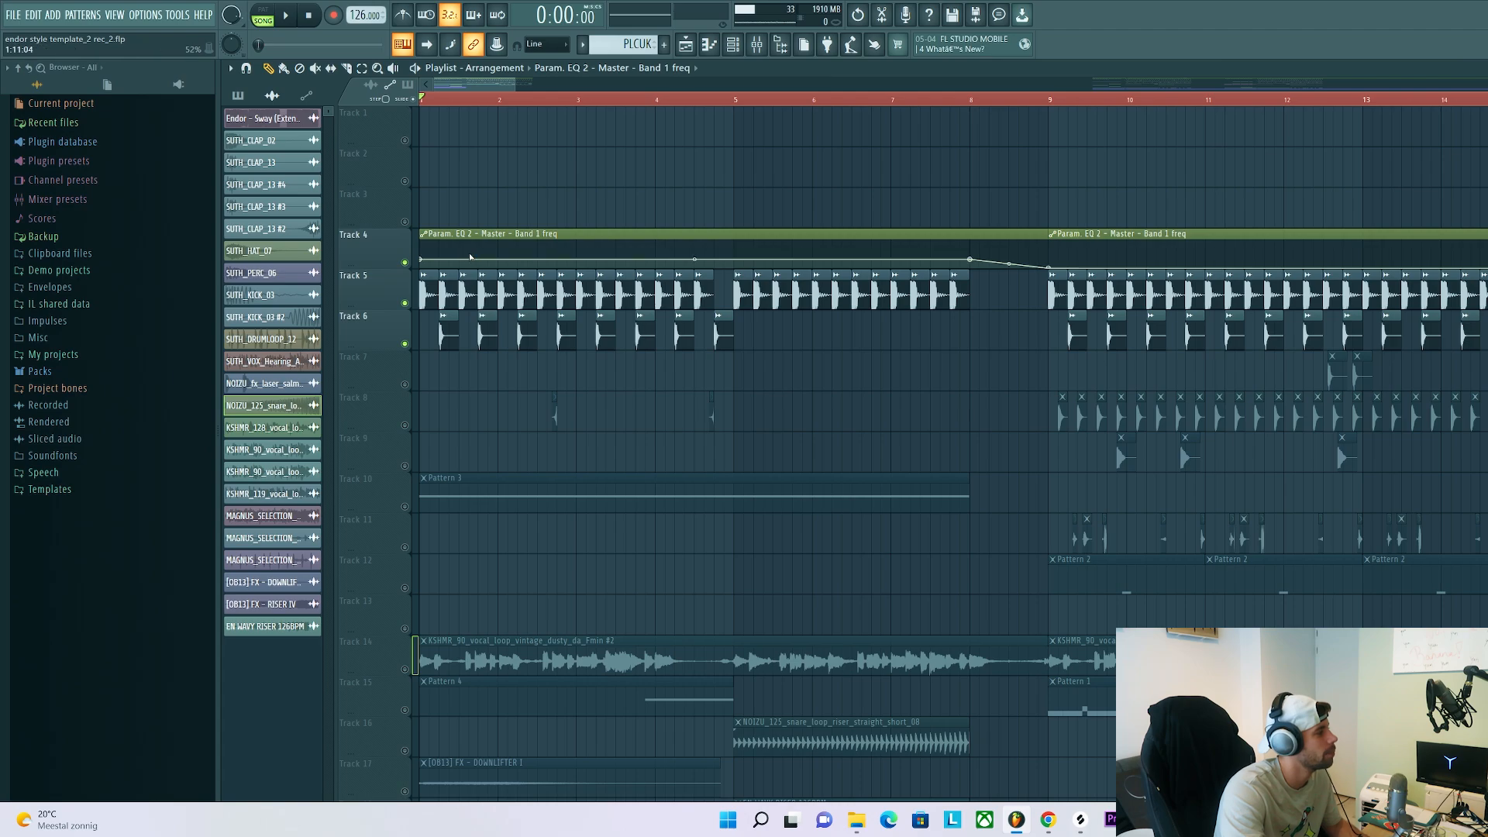
key(space)
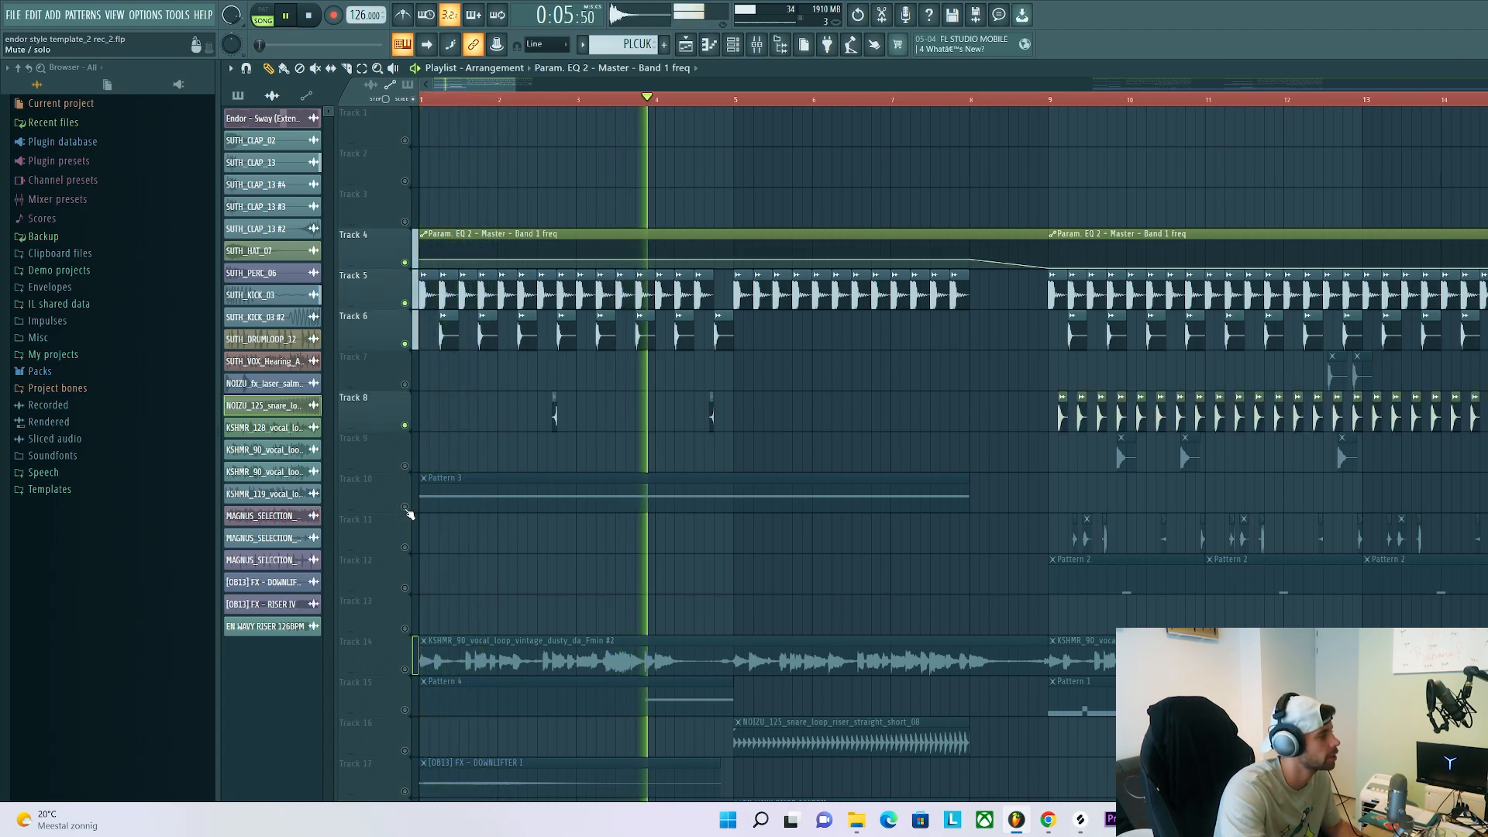
click(405, 425)
click(404, 506)
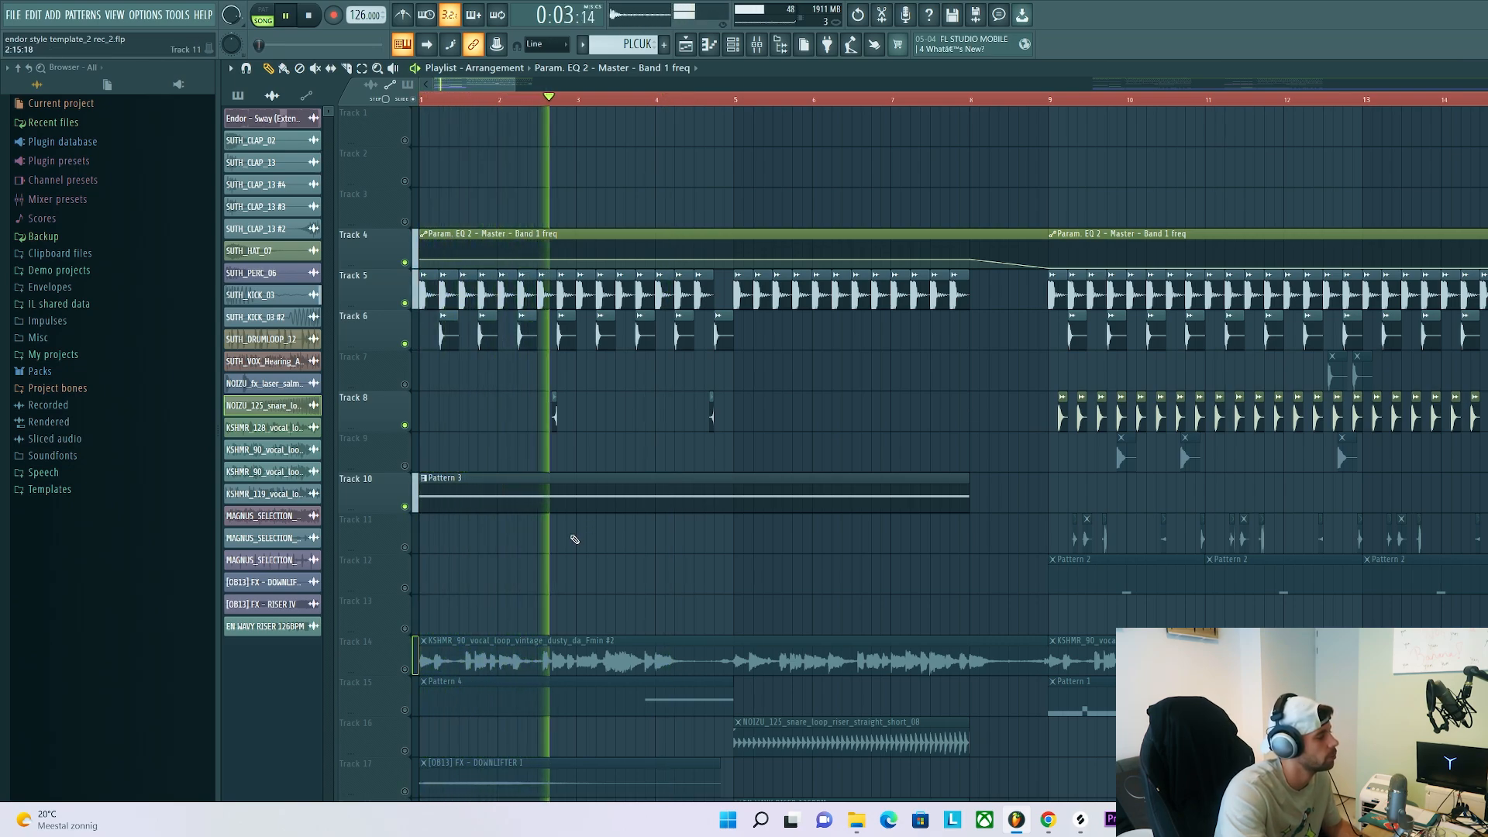
click(406, 669)
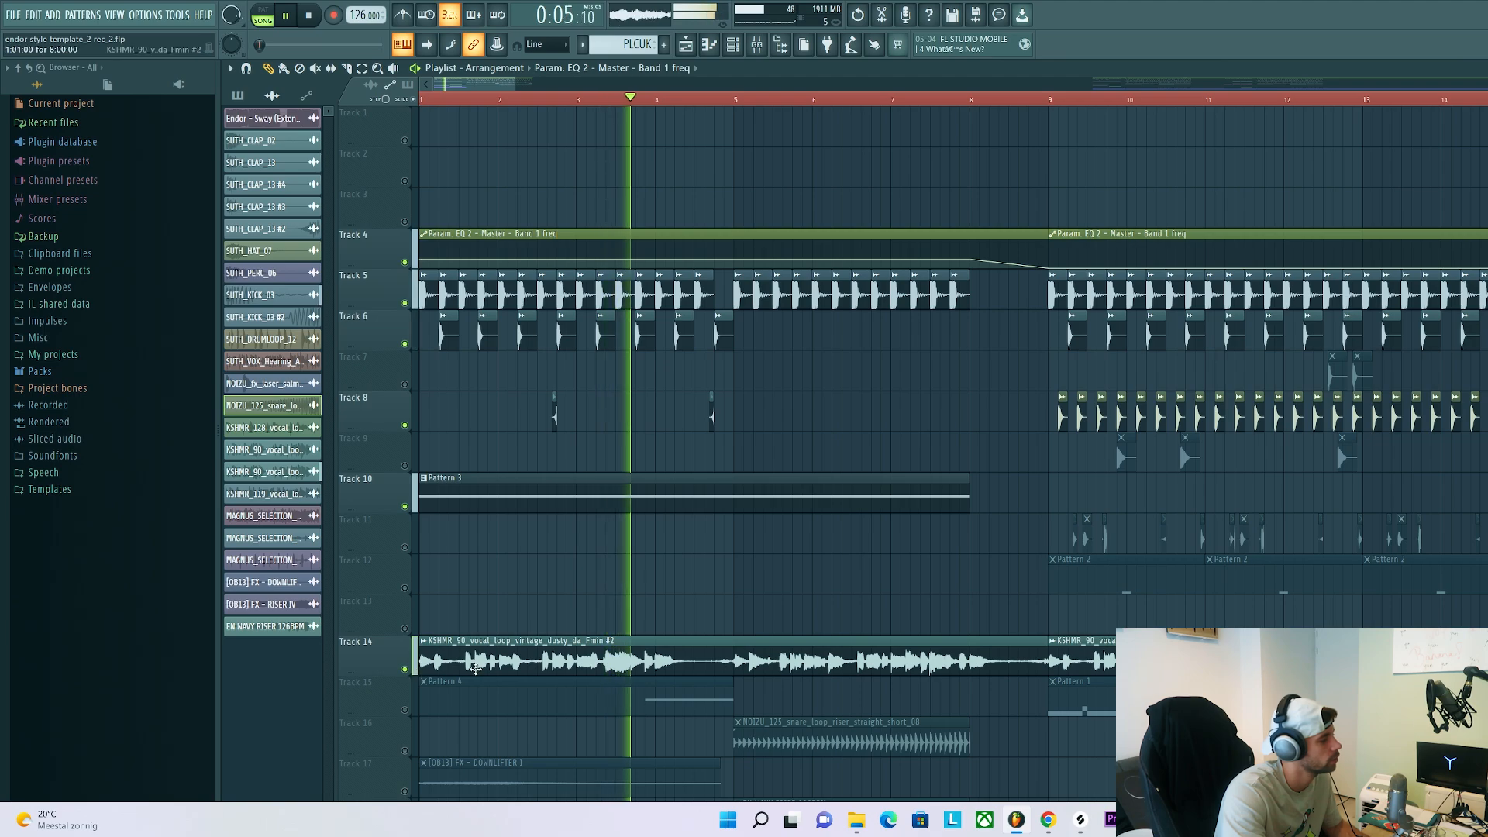
scroll(476, 668, down, 3)
scroll(476, 669, down, 1)
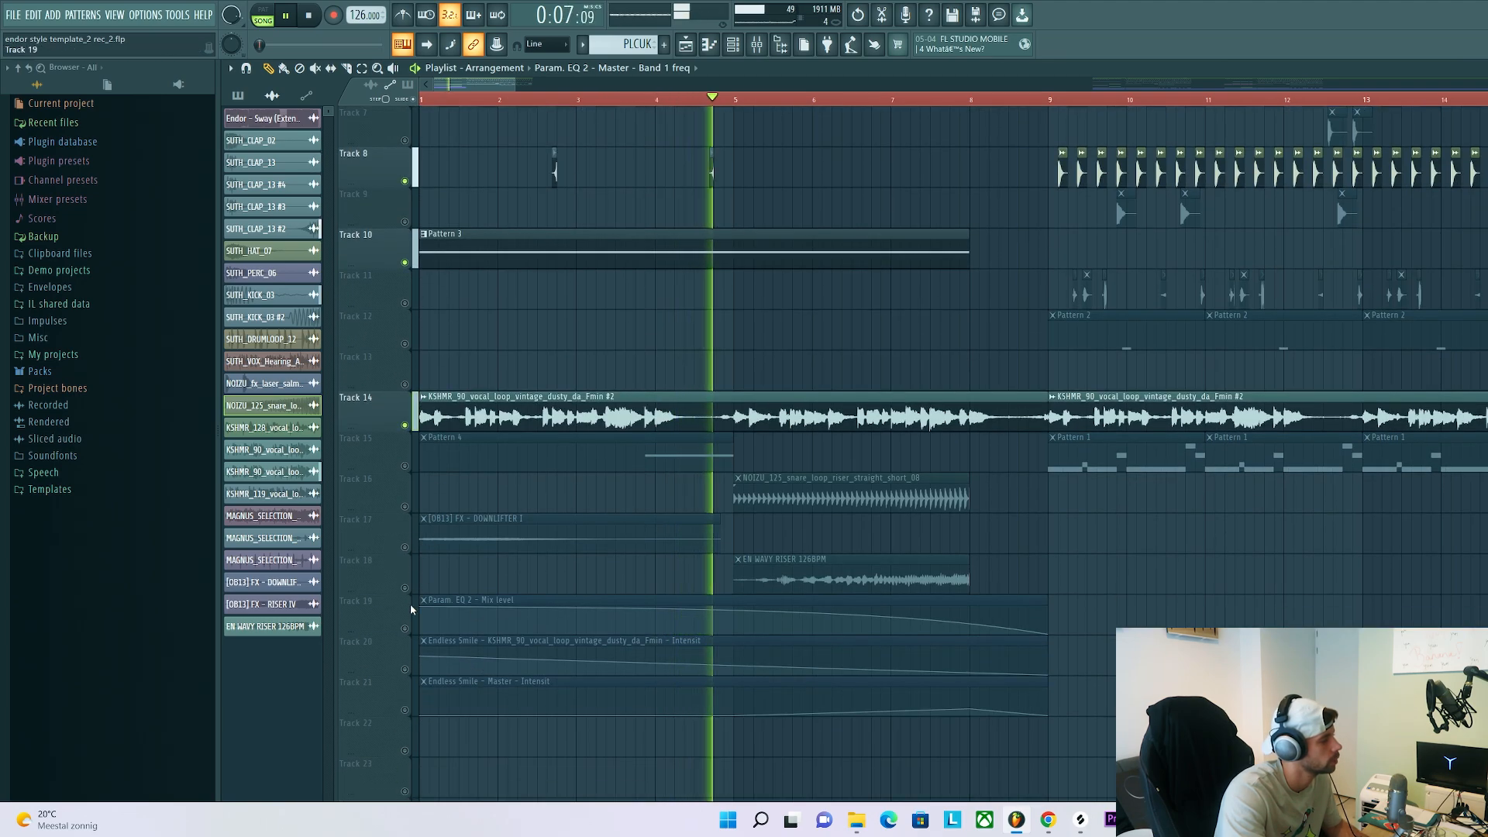
key(space)
Unmute the automation clips on Tracks 19 and 20, and examine Endless Smile on the vocal insert before playing the break
click(406, 669)
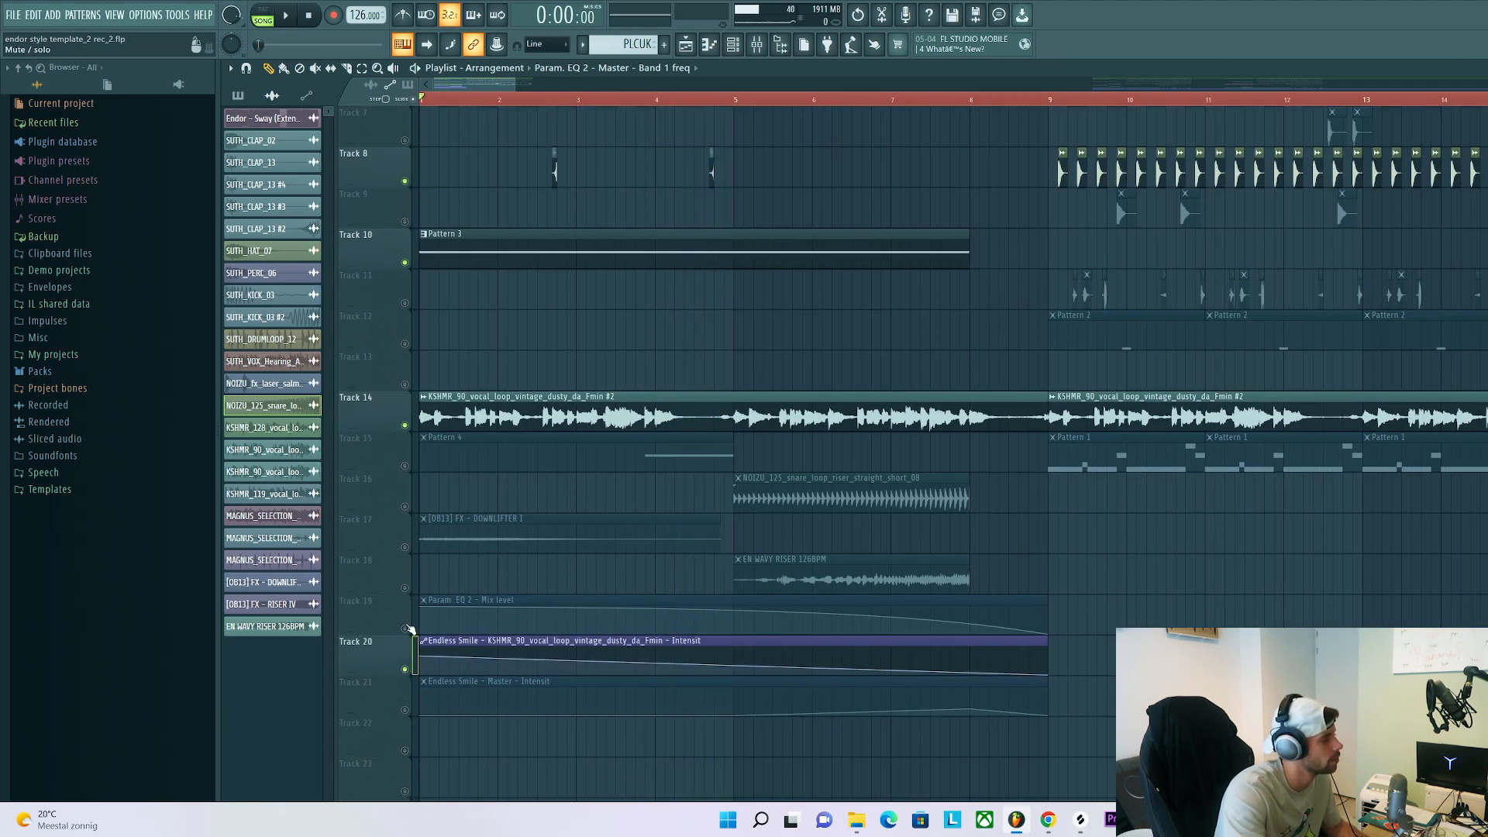
click(406, 629)
click(758, 46)
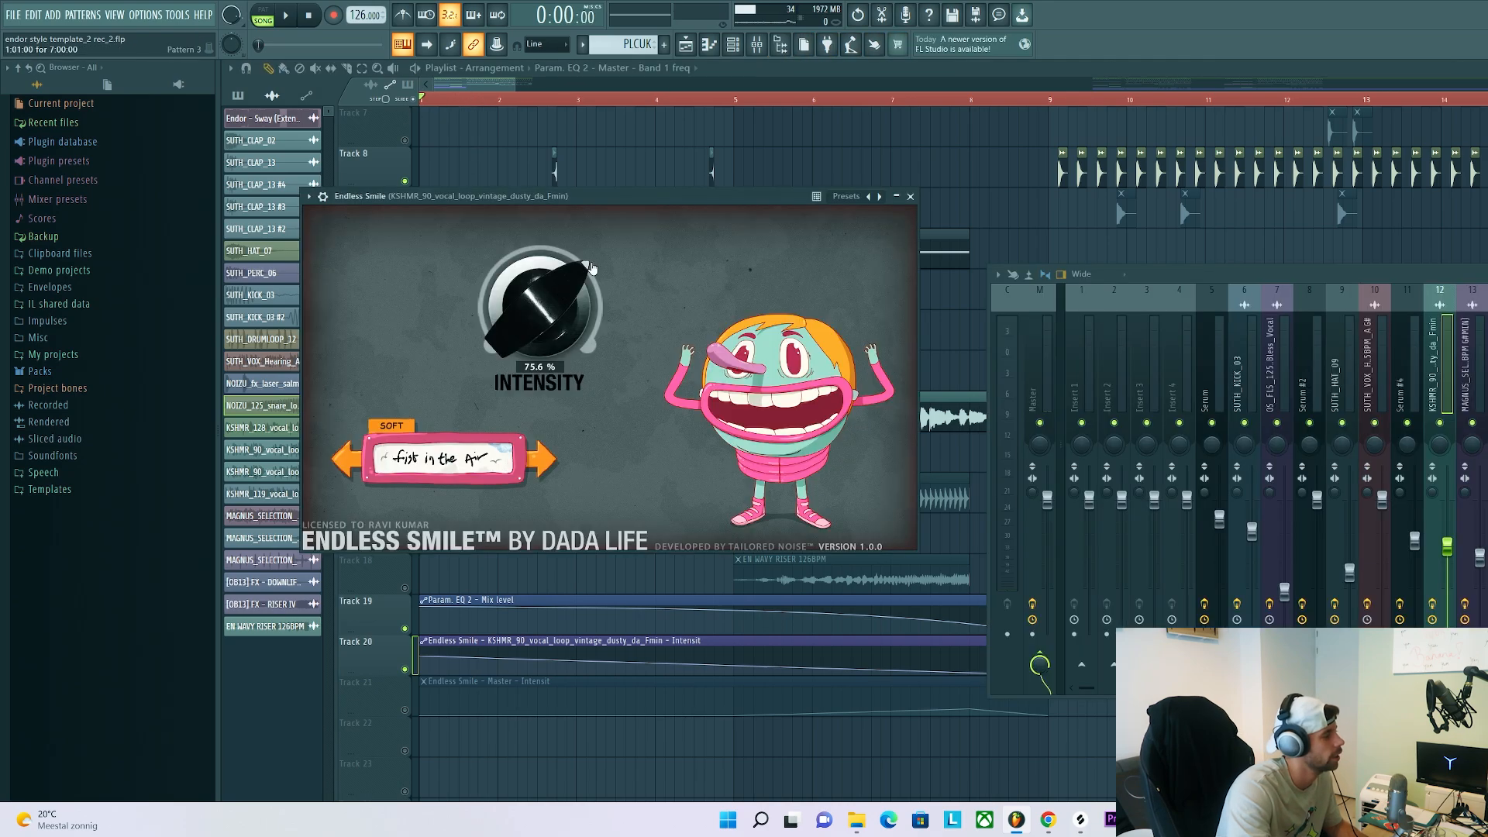
key(space)
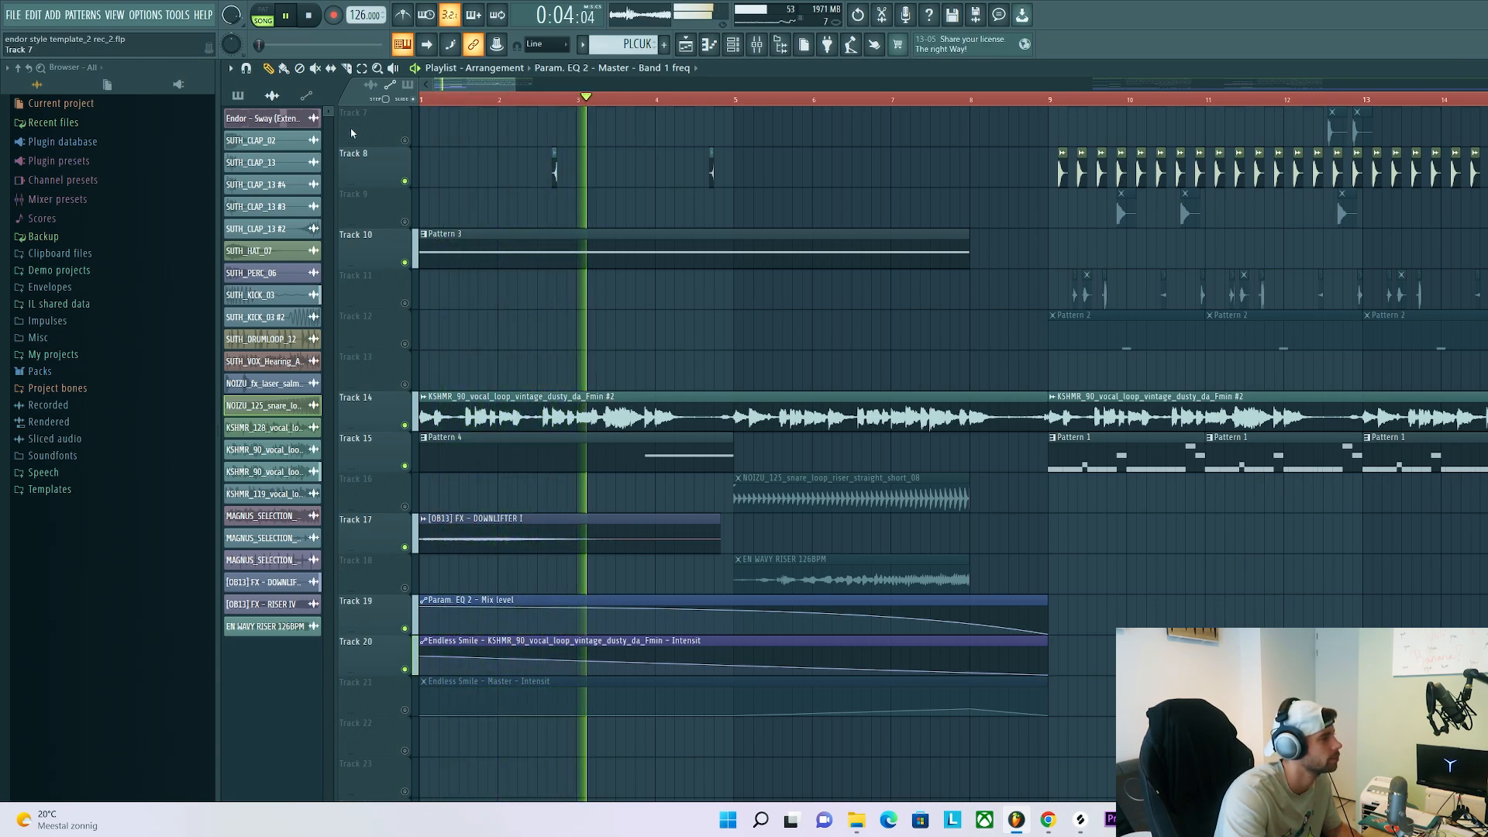
Audition the snare loop riser on Track 16 and the EN WAVY RISER 126BPM clip on Track 18 individually
click(394, 69)
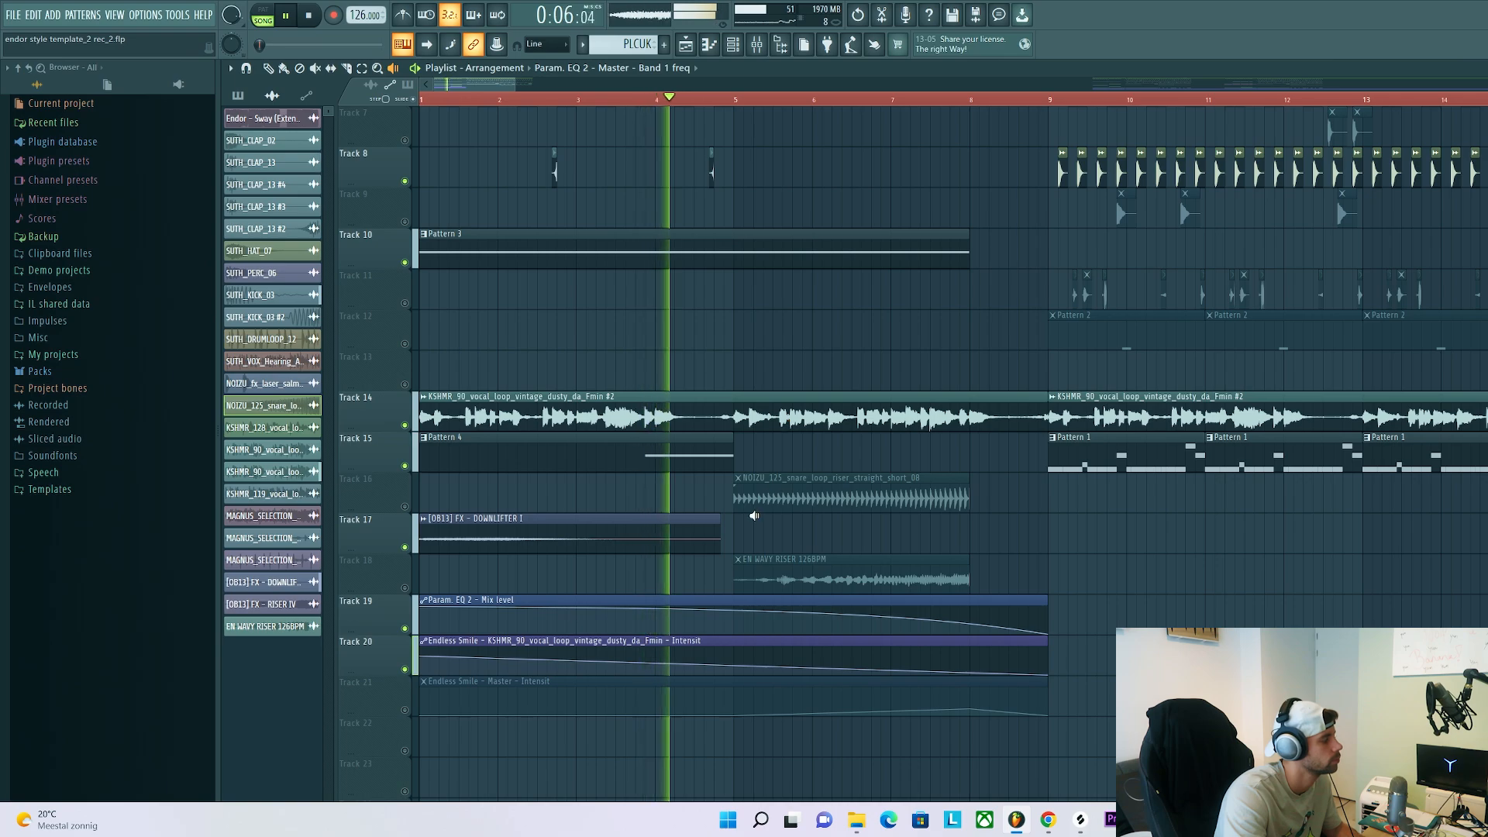
click(736, 500)
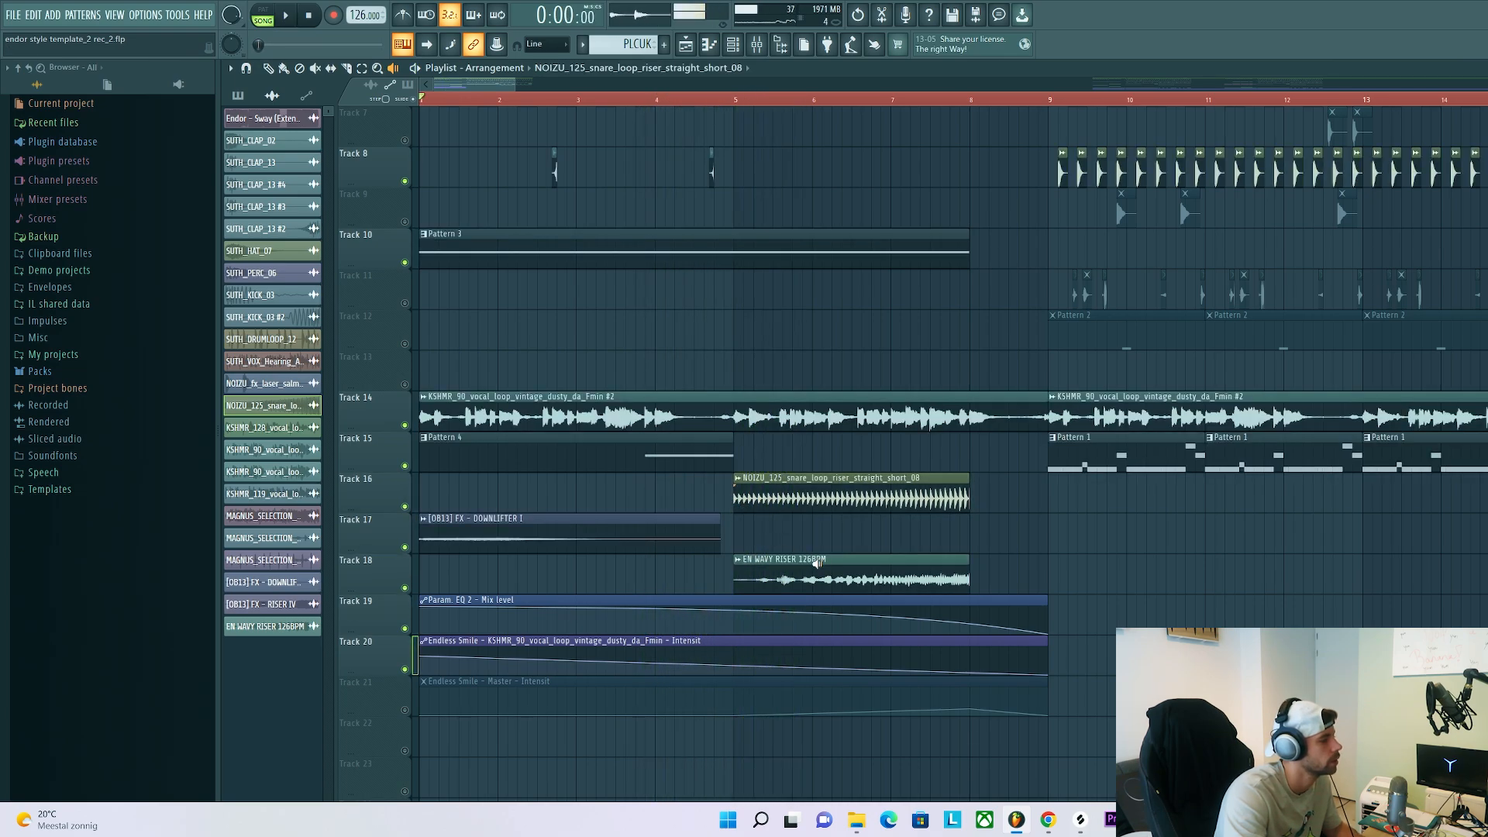
click(847, 580)
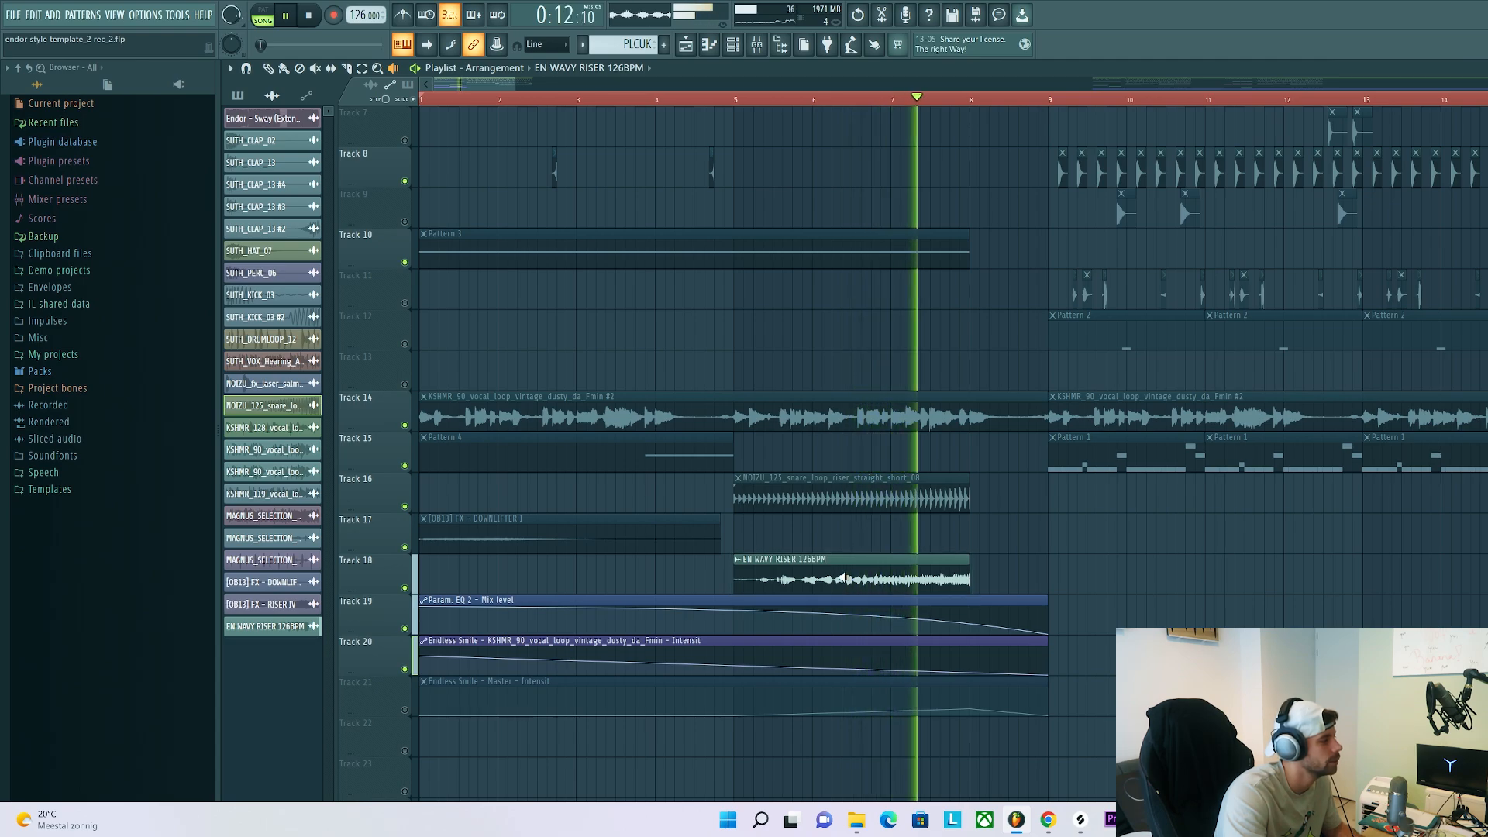
Stop the riser audition, unmute all the playlist tracks, and play the complete break from bar 1
key(space)
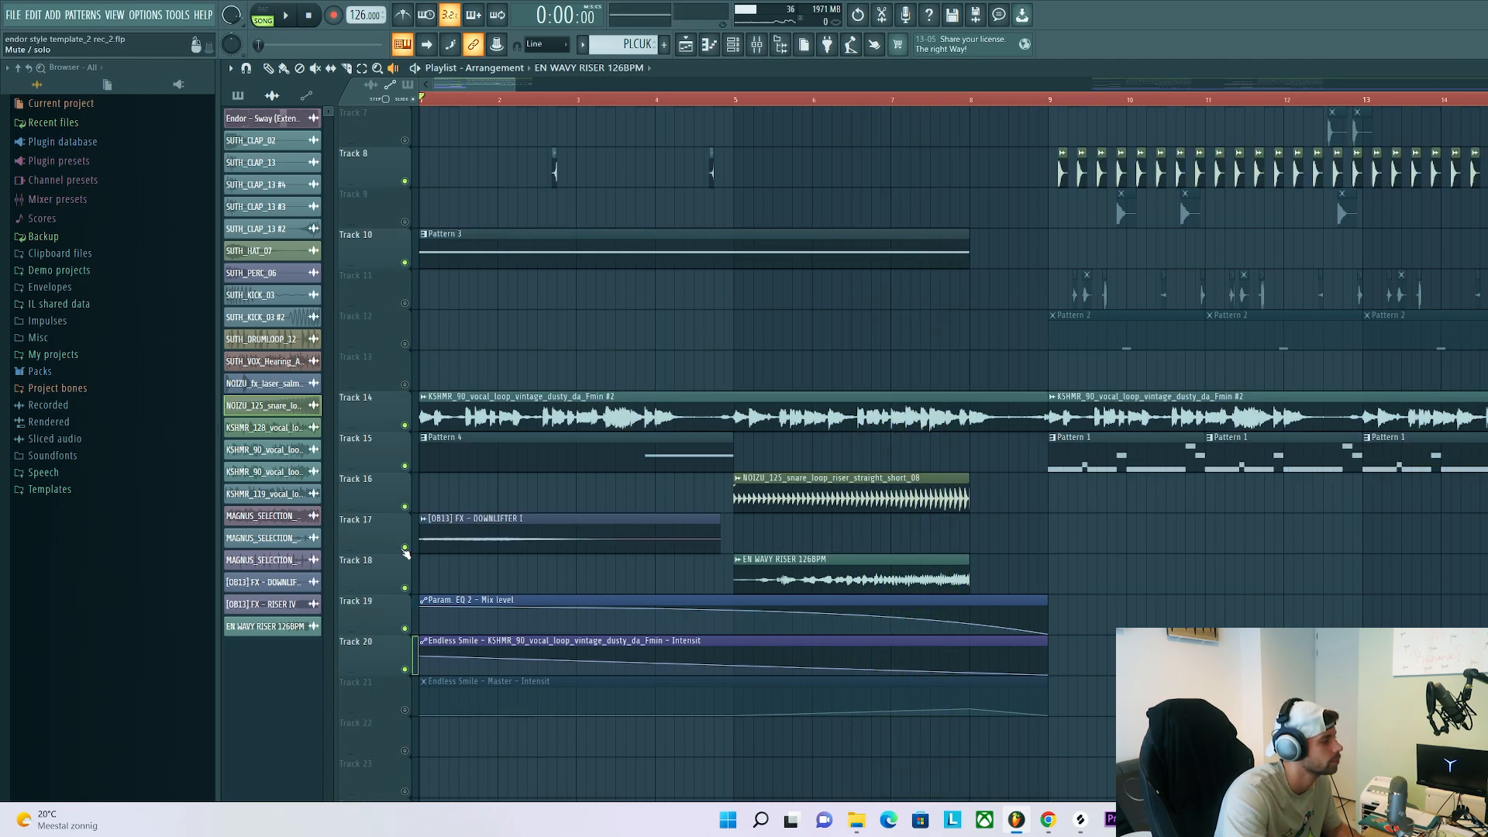
right_click(405, 550)
key(space)
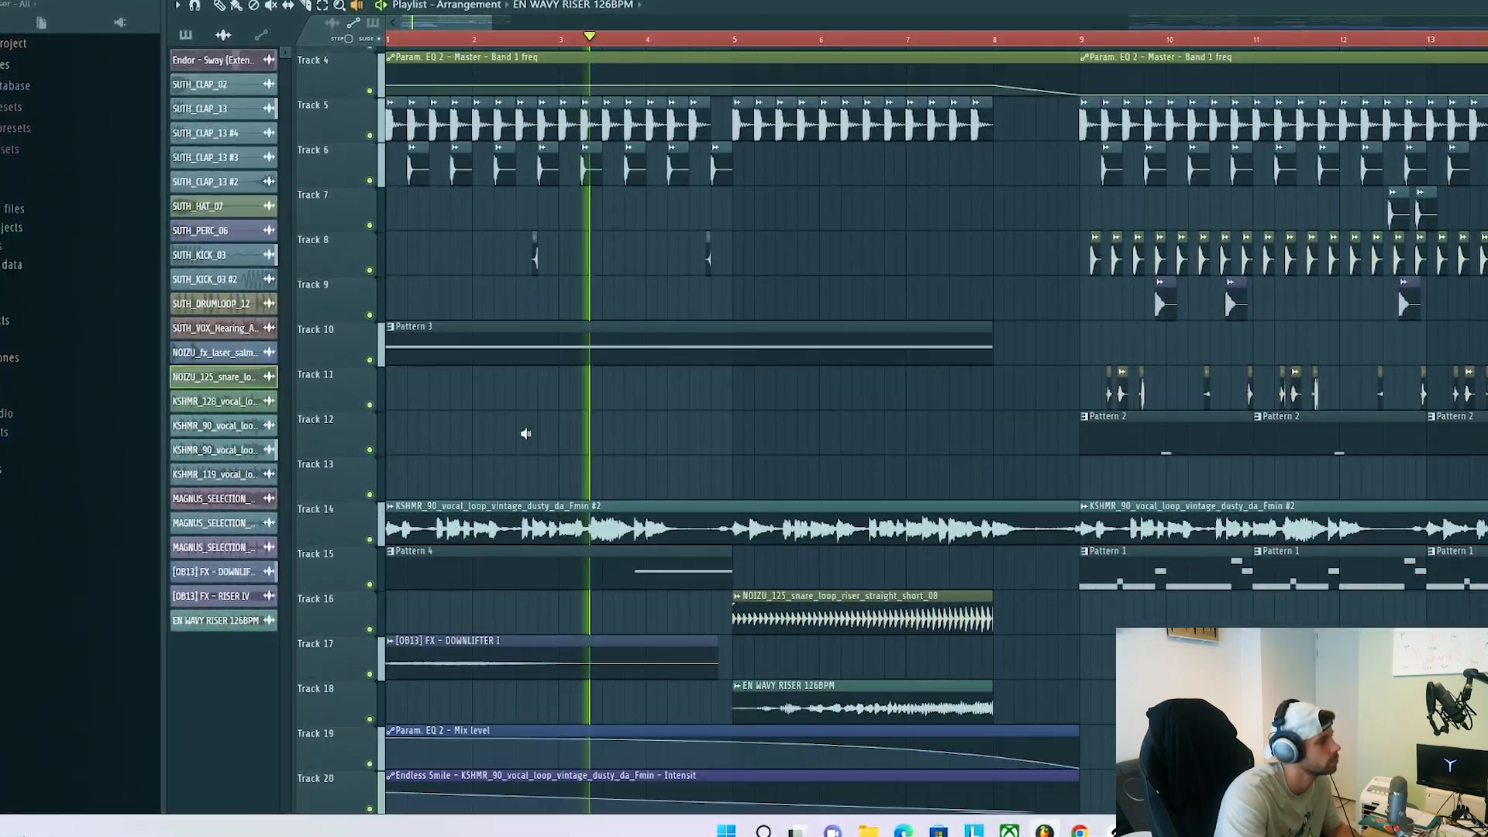
scroll(523, 431, down, 1)
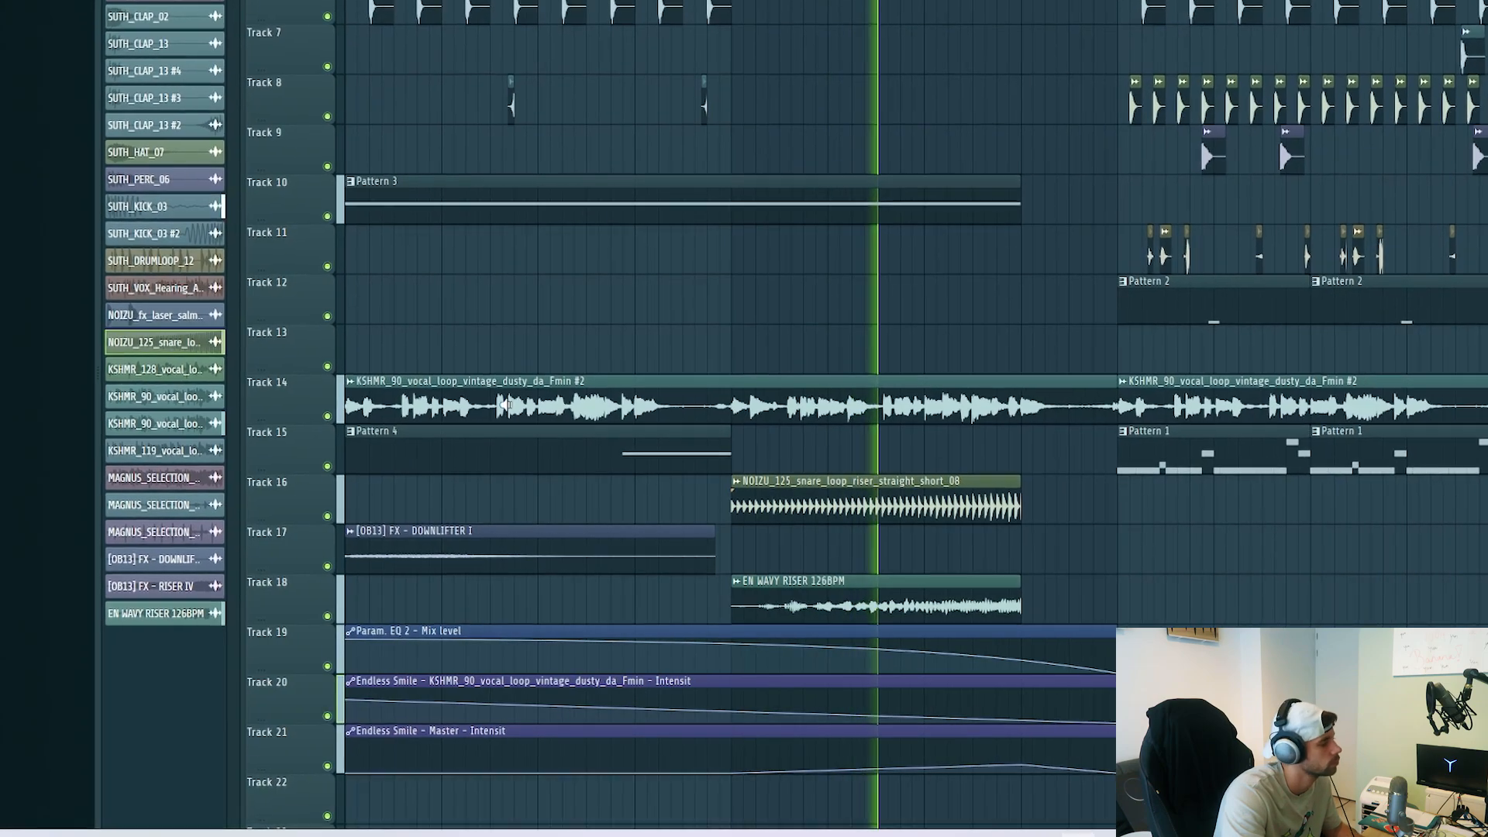
scroll(500, 402, up, 2)
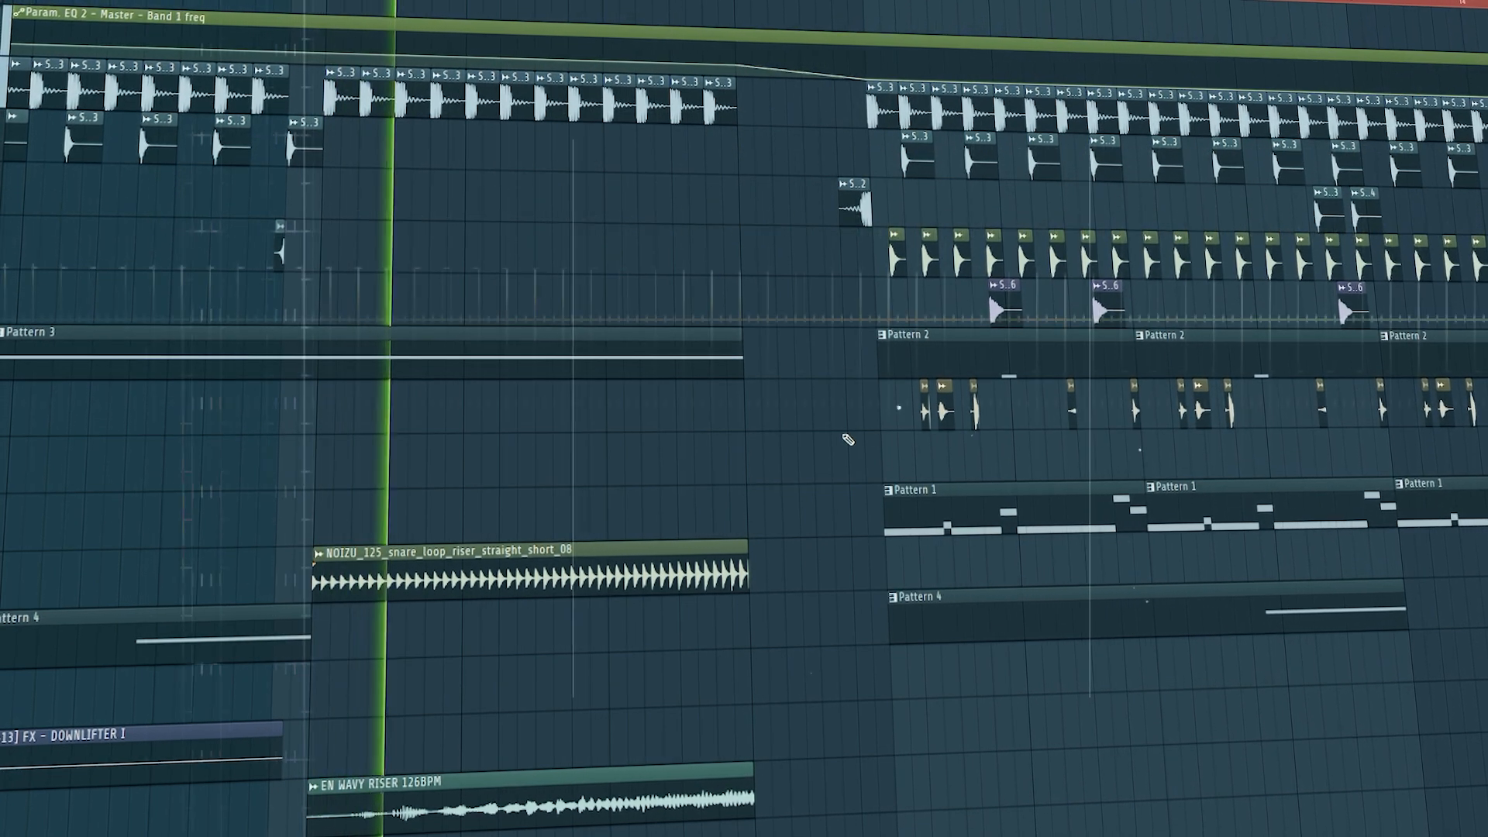
Play from the break into the drop at bar 9, examining the drum, pattern, vocal and automation clips up to bar 17
scroll(844, 437, down, 6)
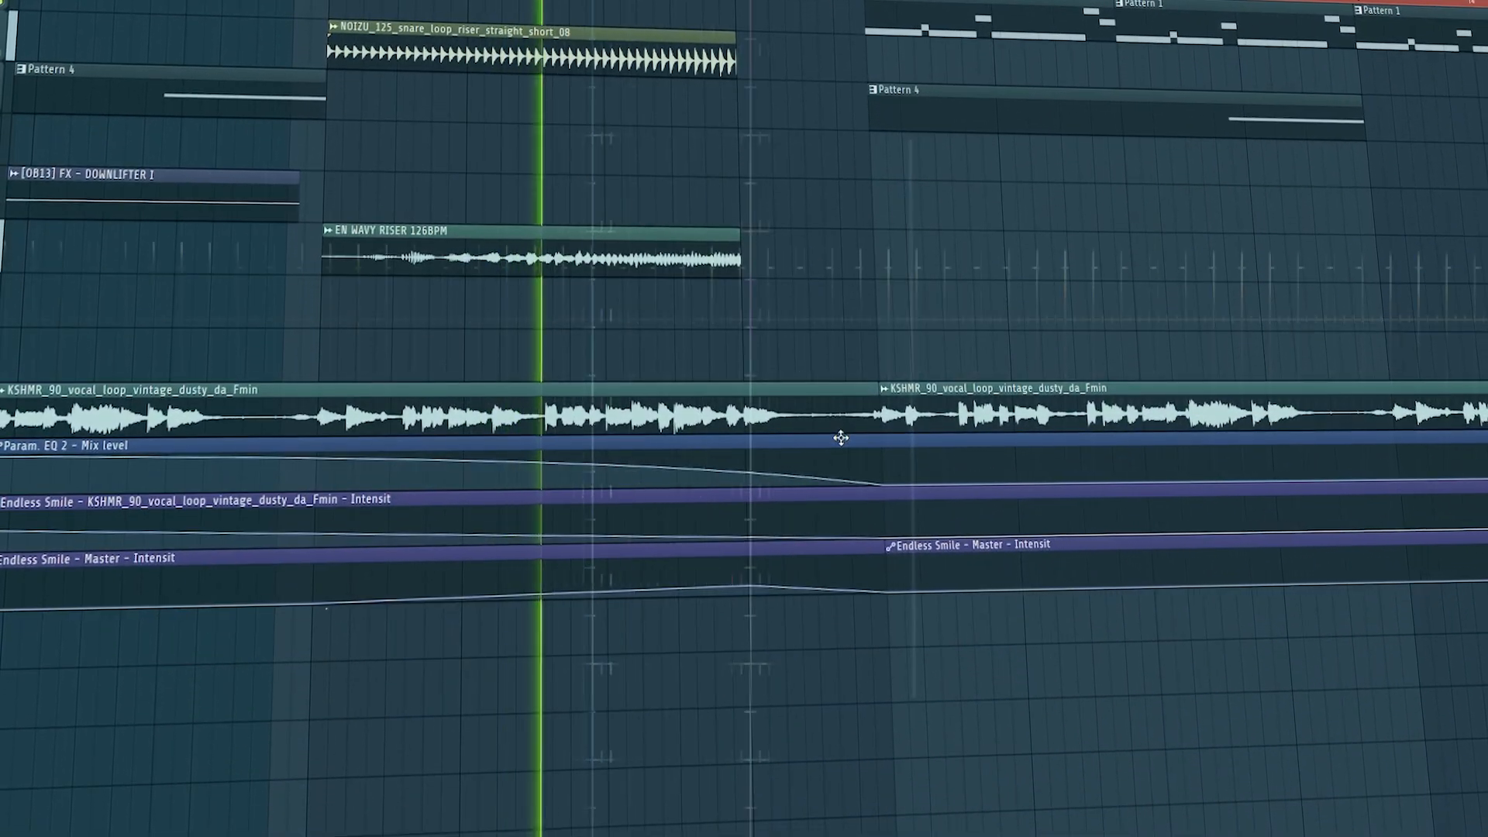
scroll(844, 454, up, 6)
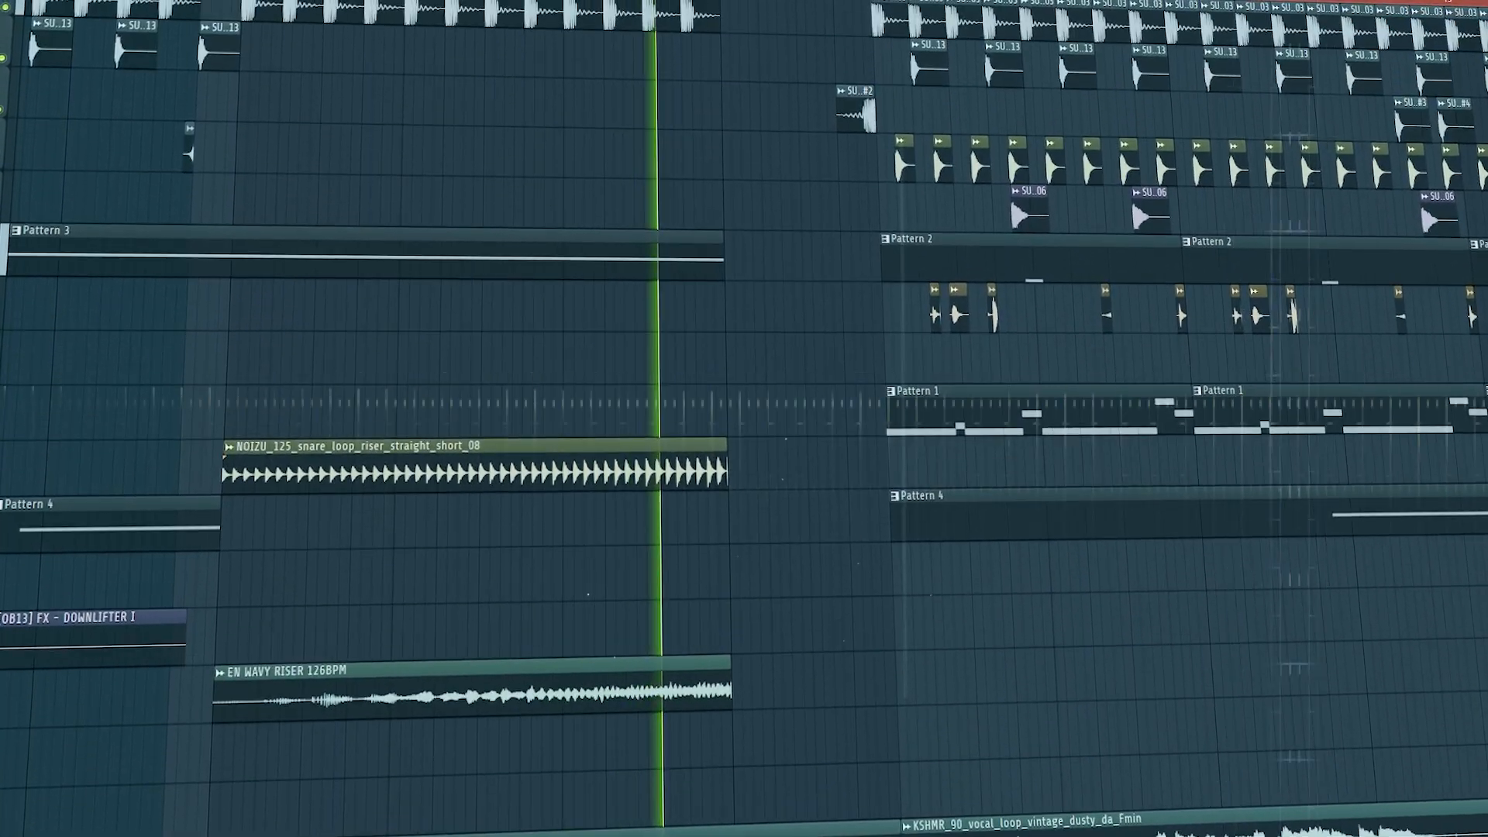
scroll(744, 418, right, 8)
scroll(164, 285, up, 4)
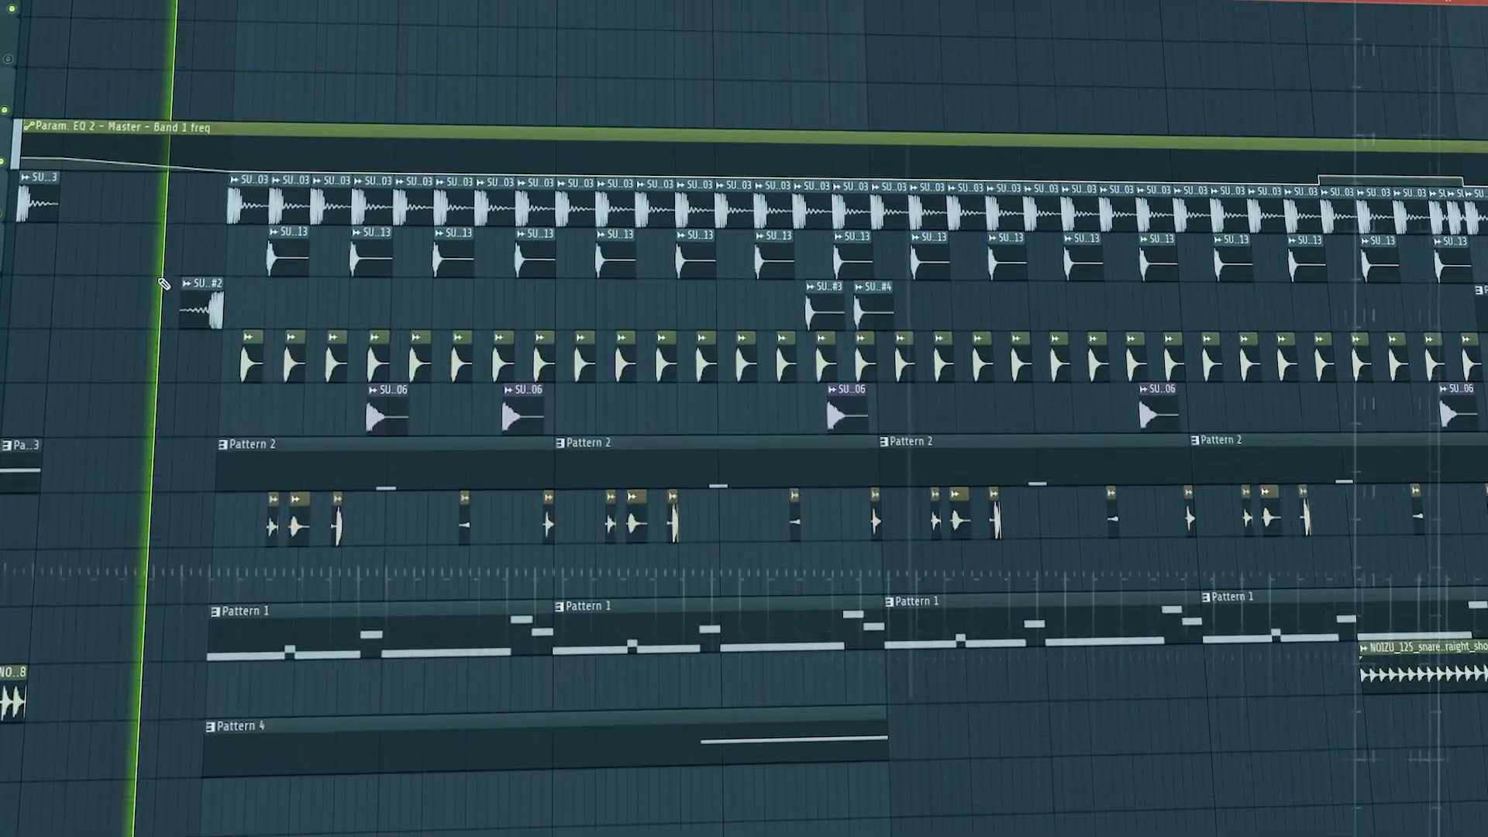
scroll(164, 285, down, 4)
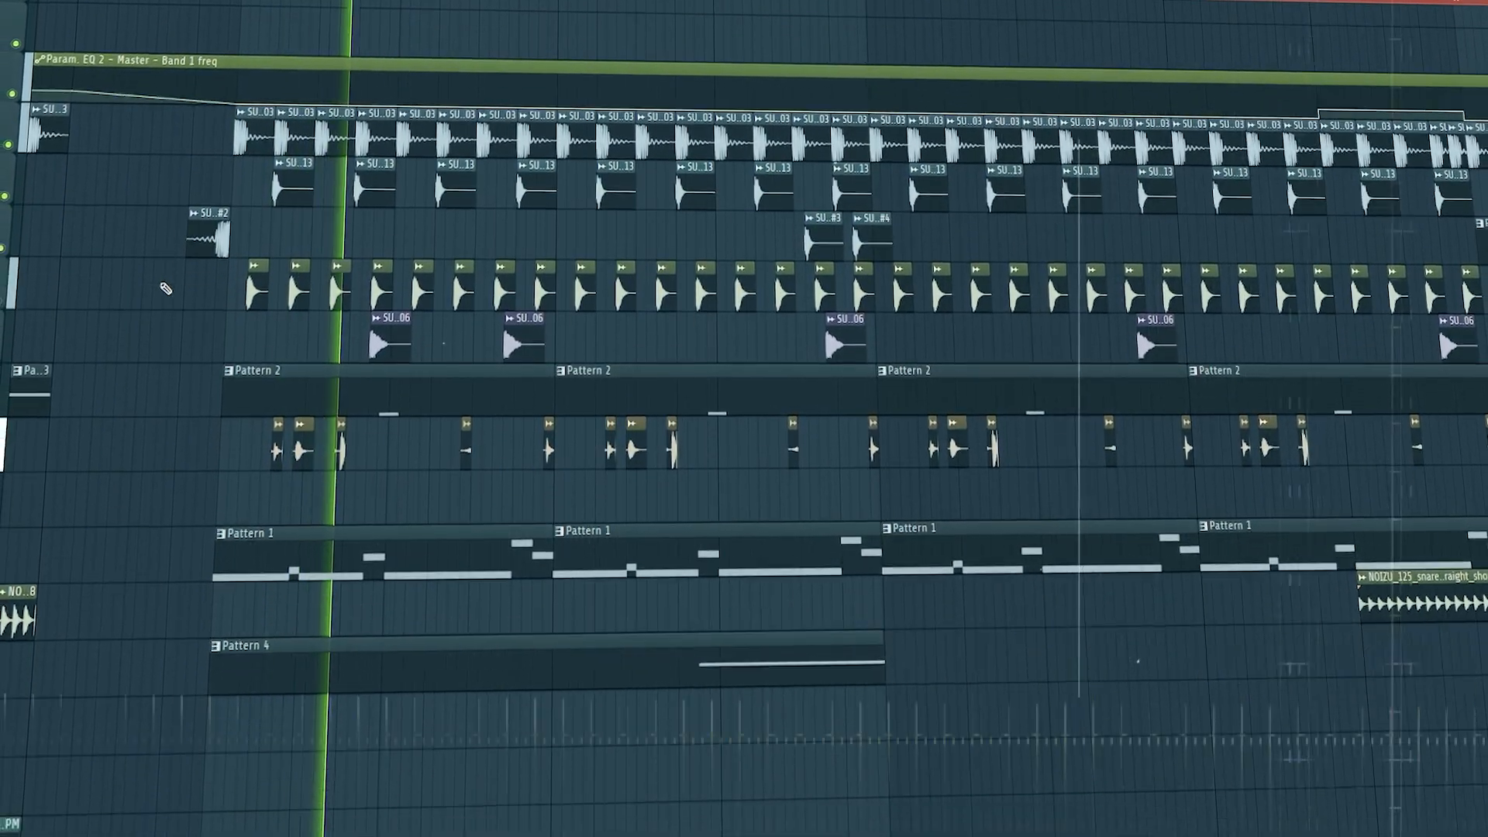
scroll(167, 290, down, 5)
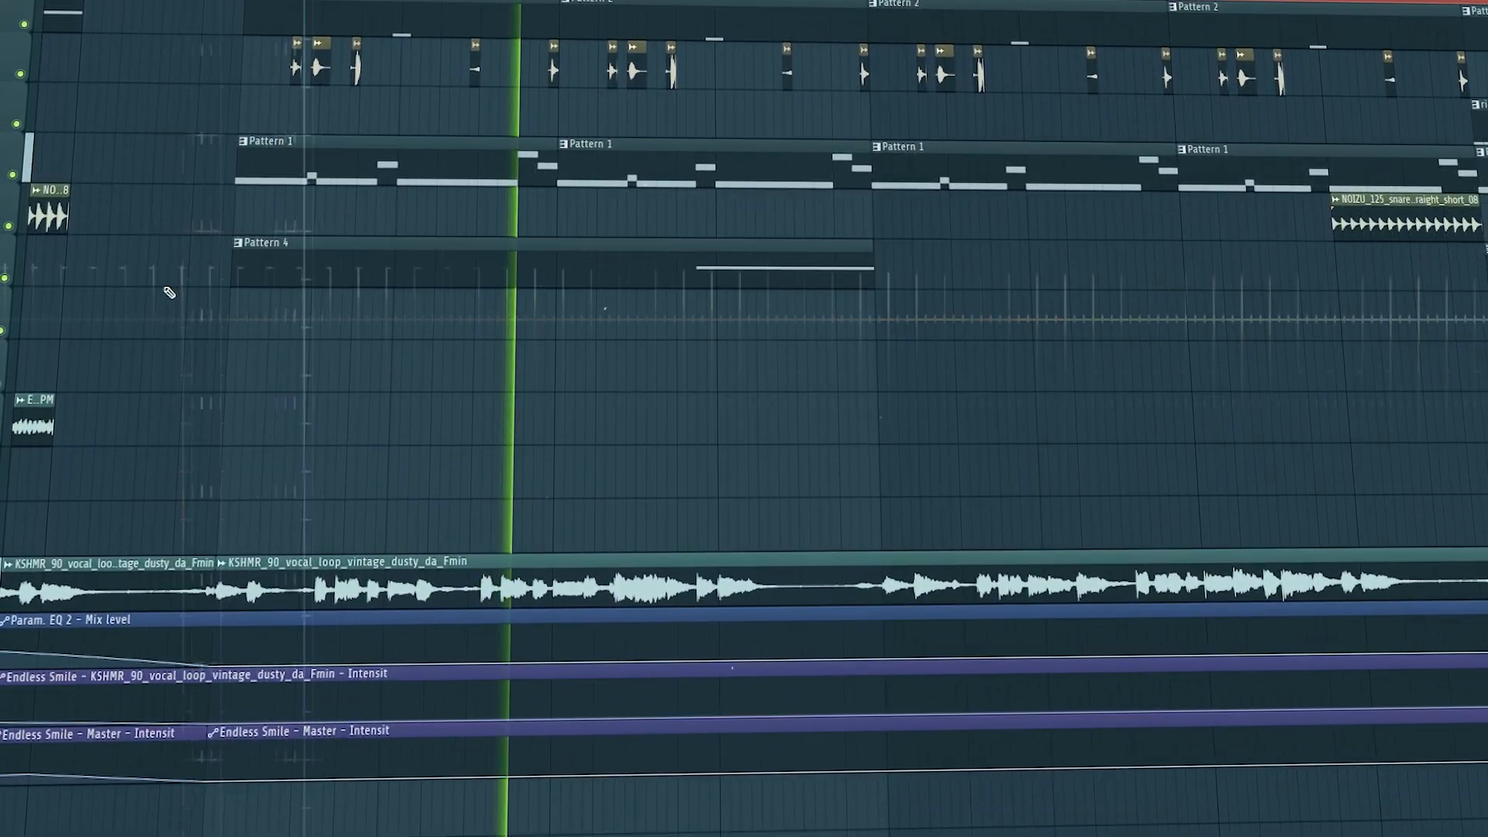
scroll(891, 345, up, 9)
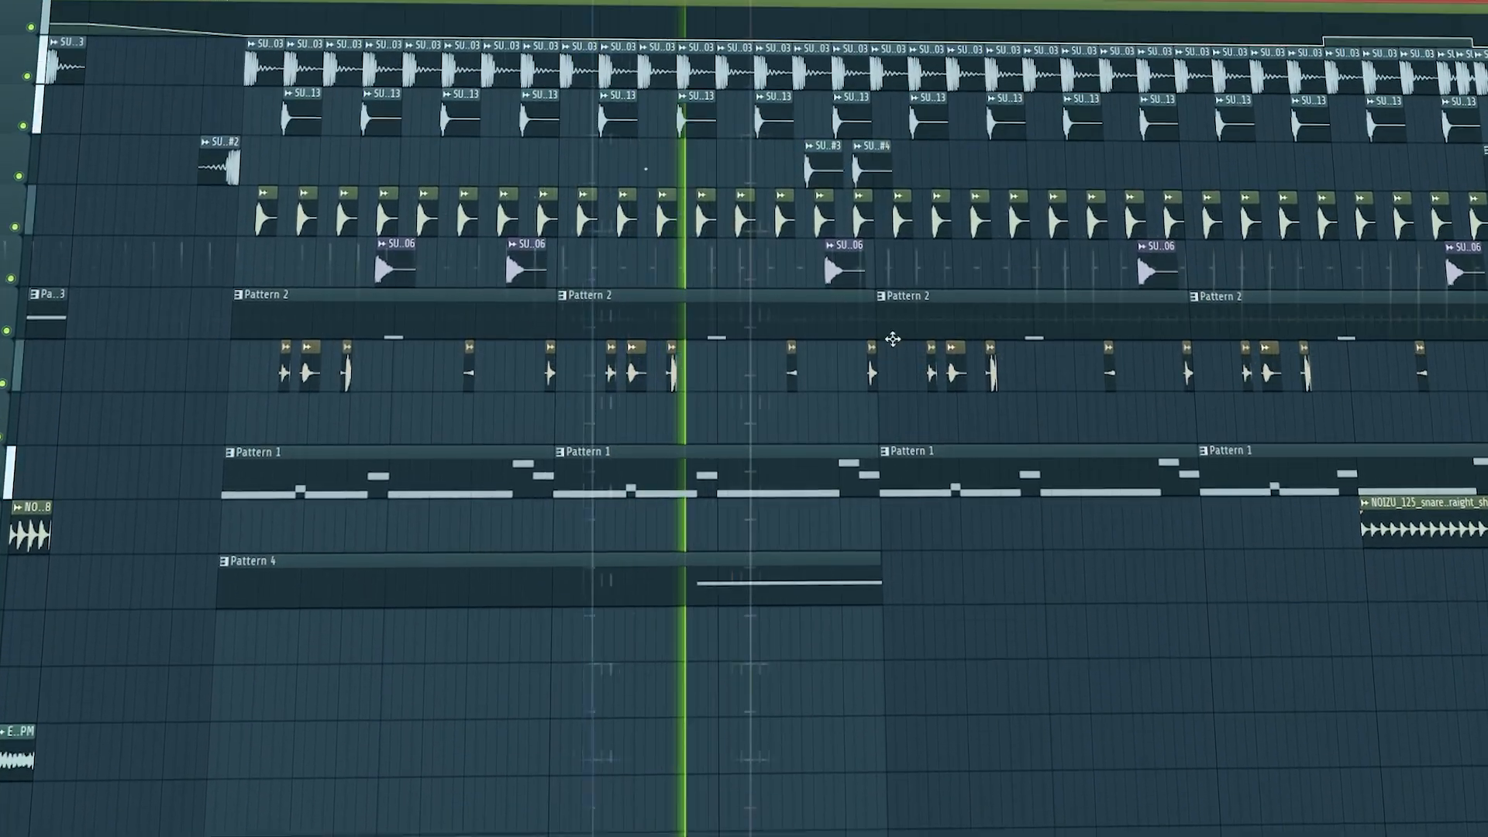
scroll(893, 353, right, 5)
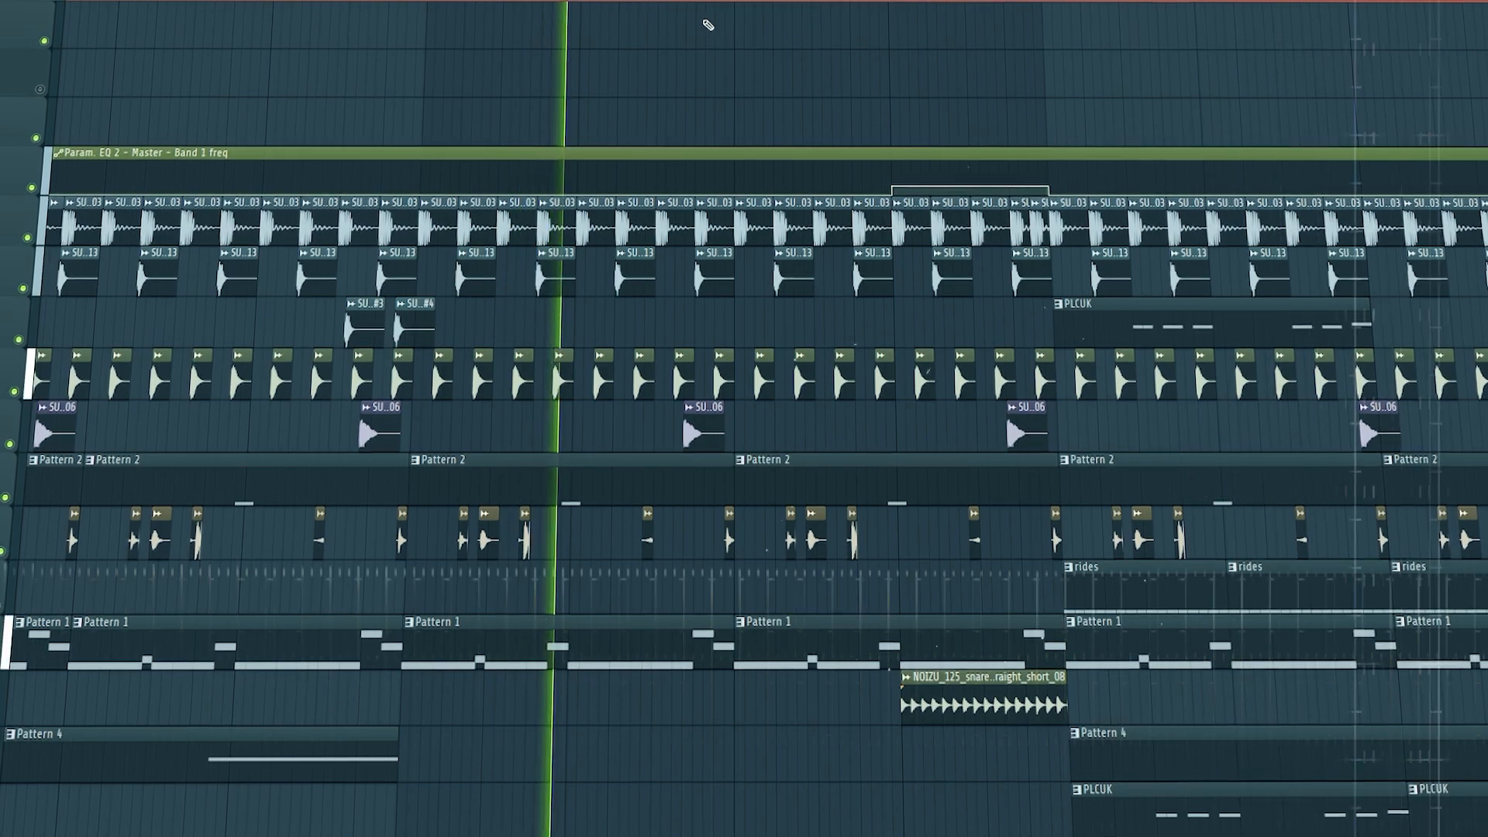
scroll(709, 26, down, 8)
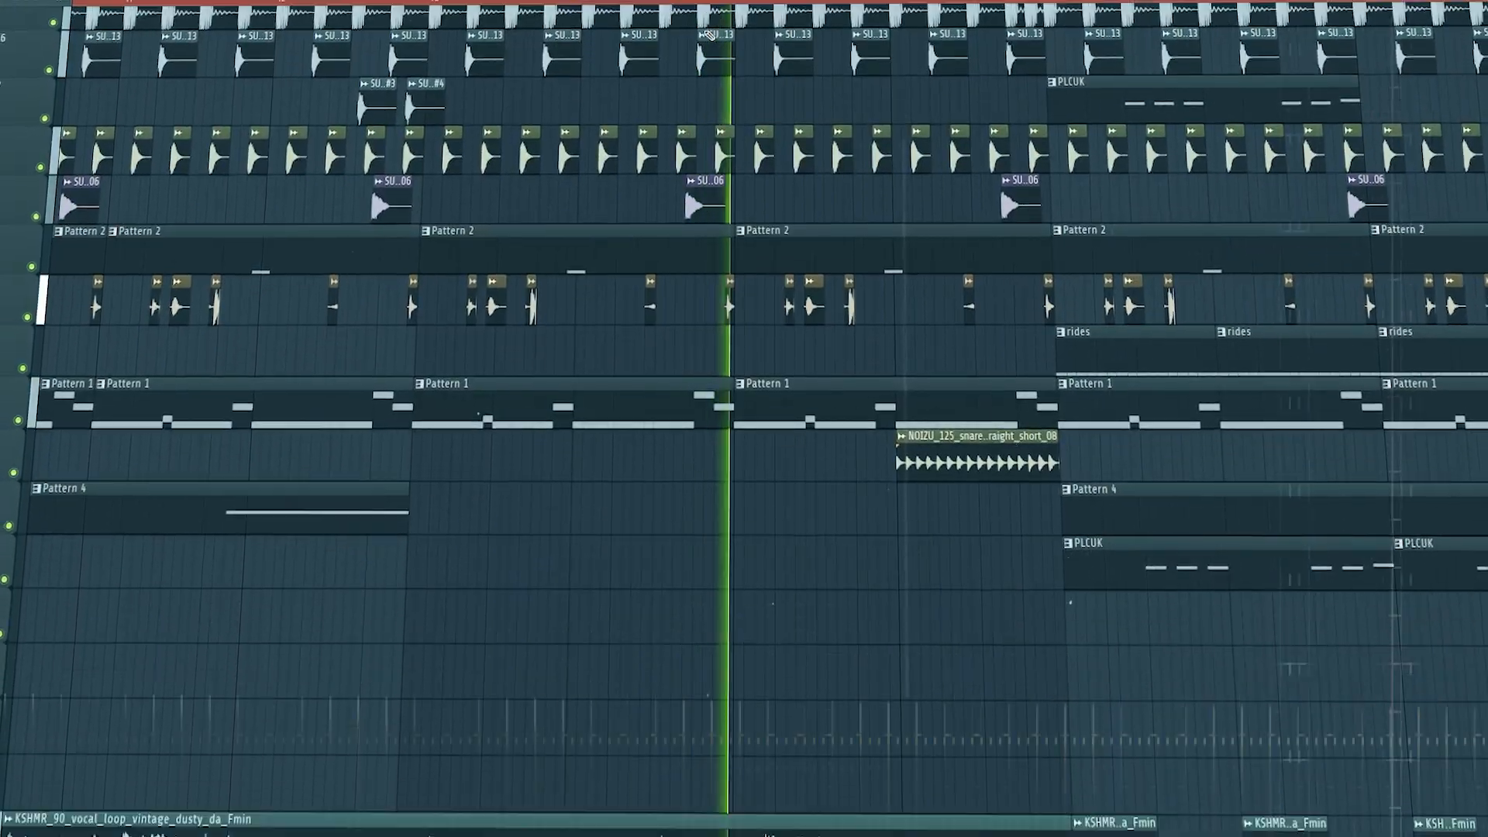
scroll(709, 36, up, 4)
scroll(709, 46, down, 2)
scroll(899, 298, down, 3)
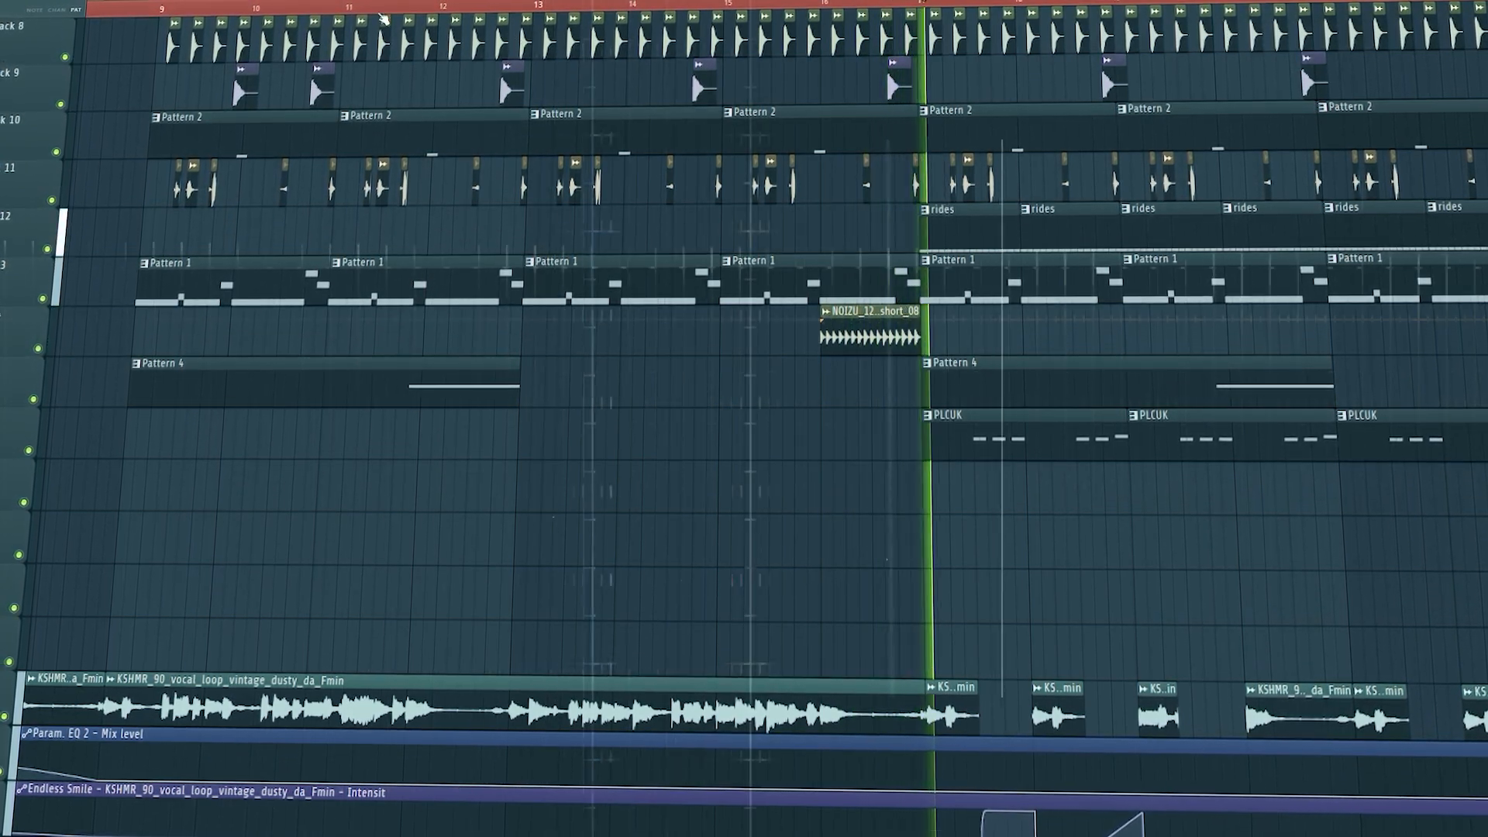
Play the drop from bar 17 to bar 25, examining the rides, PLCUK patterns, chopped vocals and closing automation
drag(369, 2, 408, 3)
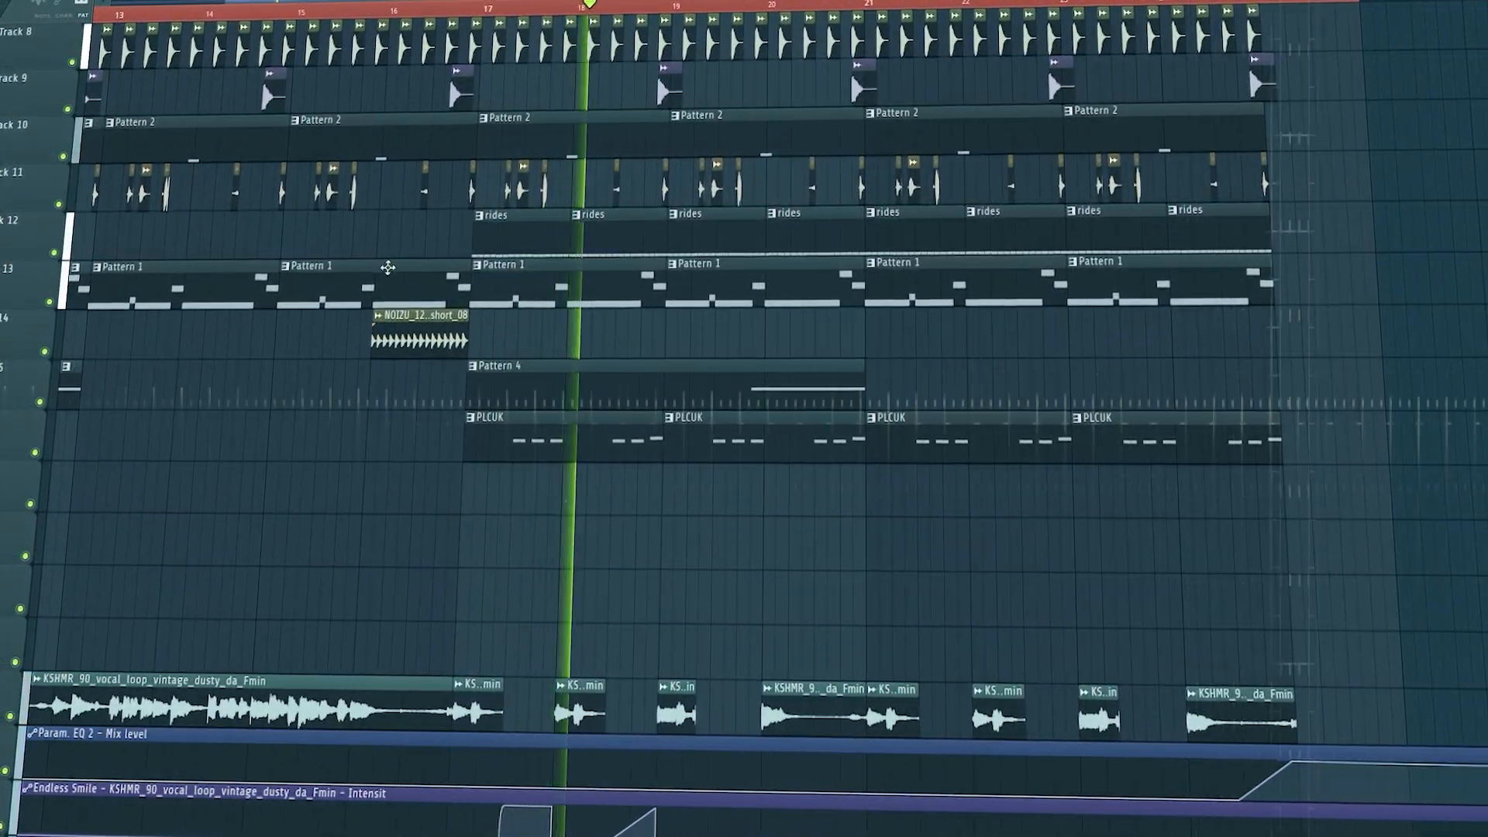
scroll(387, 269, up, 2)
scroll(388, 270, up, 1)
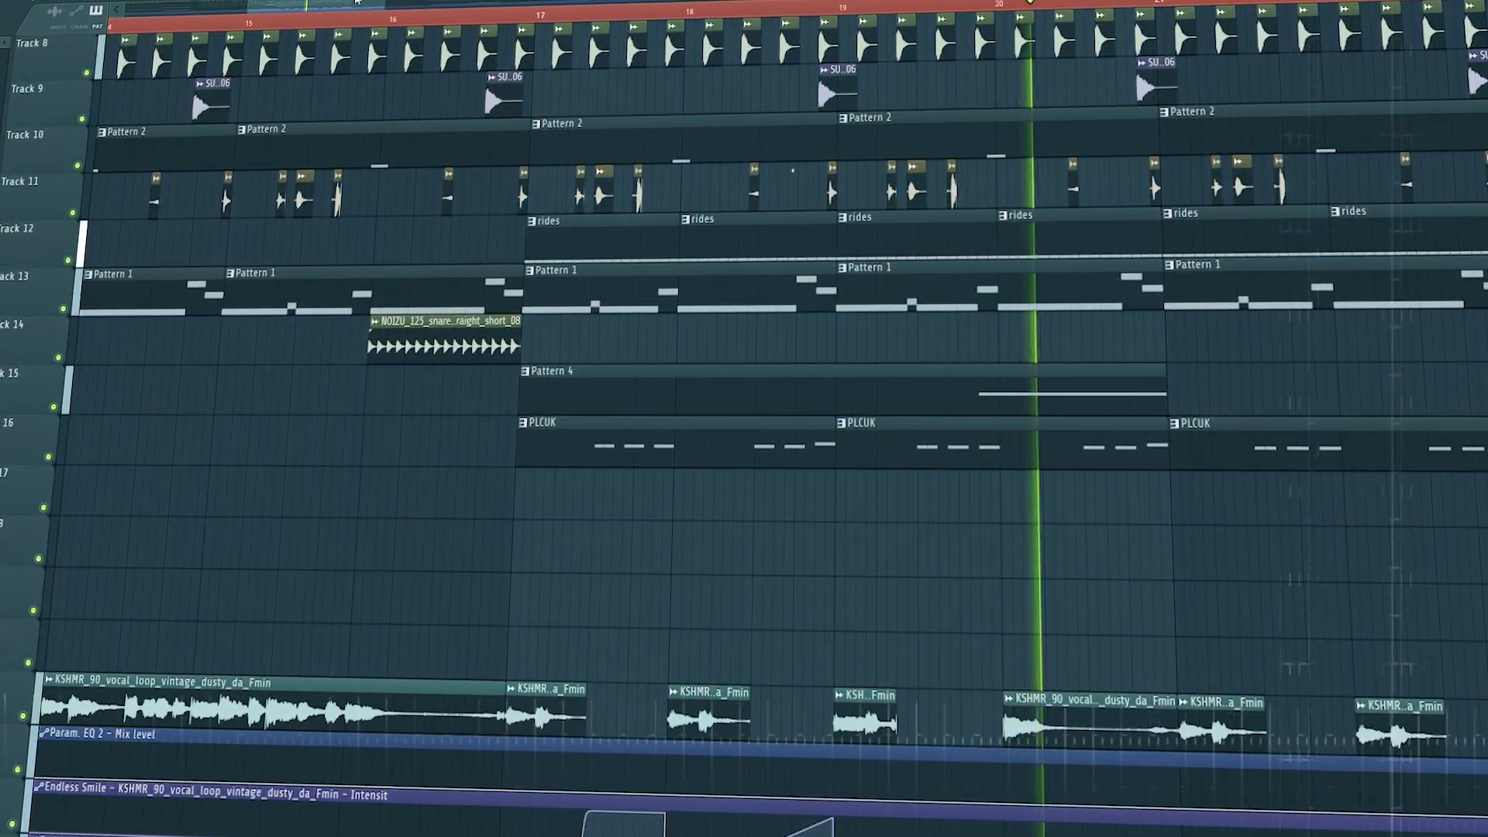
drag(350, 8, 390, 25)
scroll(591, 276, up, 4)
scroll(891, 490, up, 1)
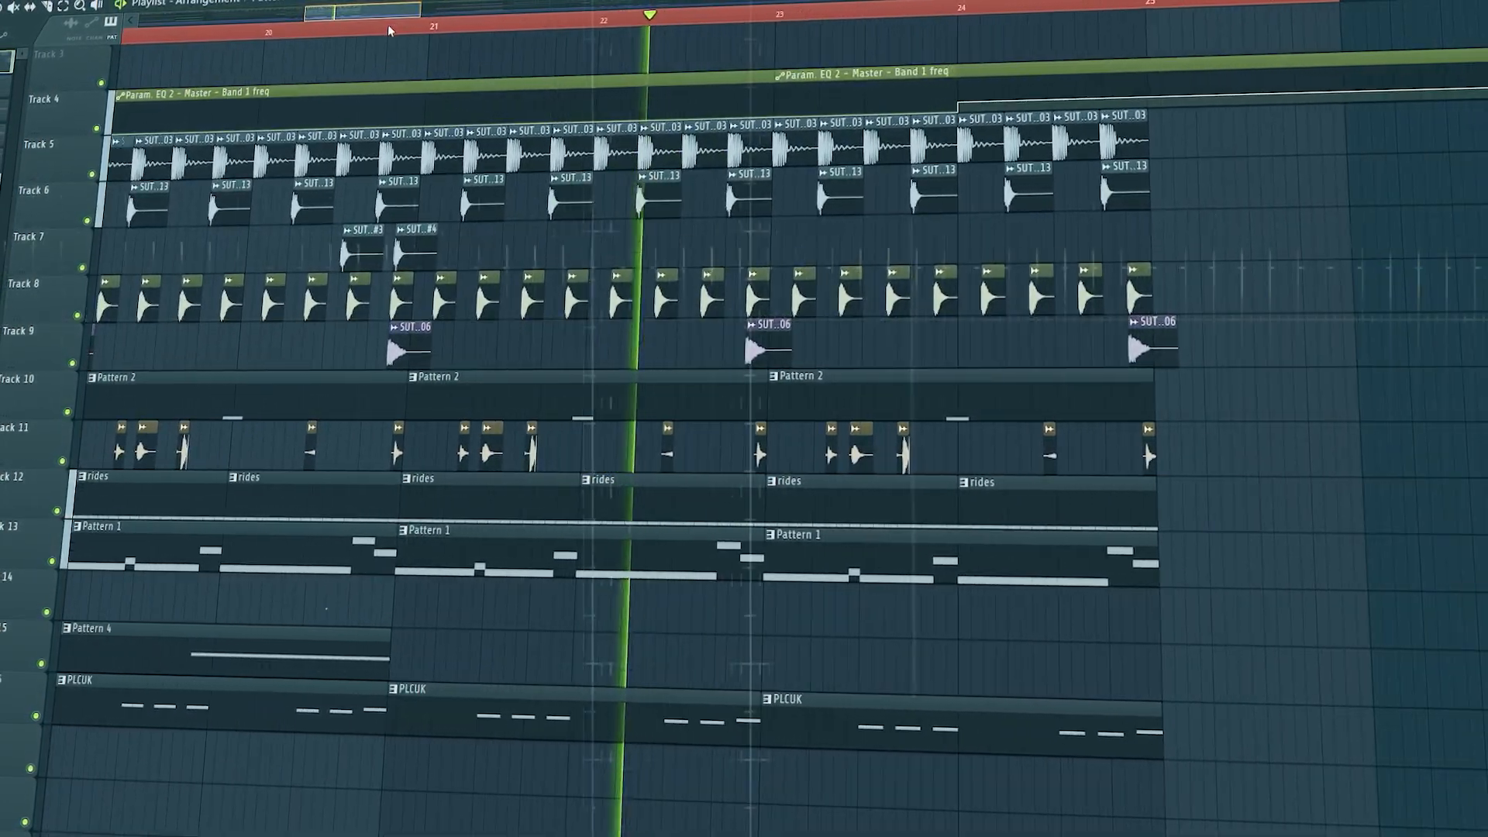
scroll(454, 300, down, 2)
scroll(436, 306, down, 6)
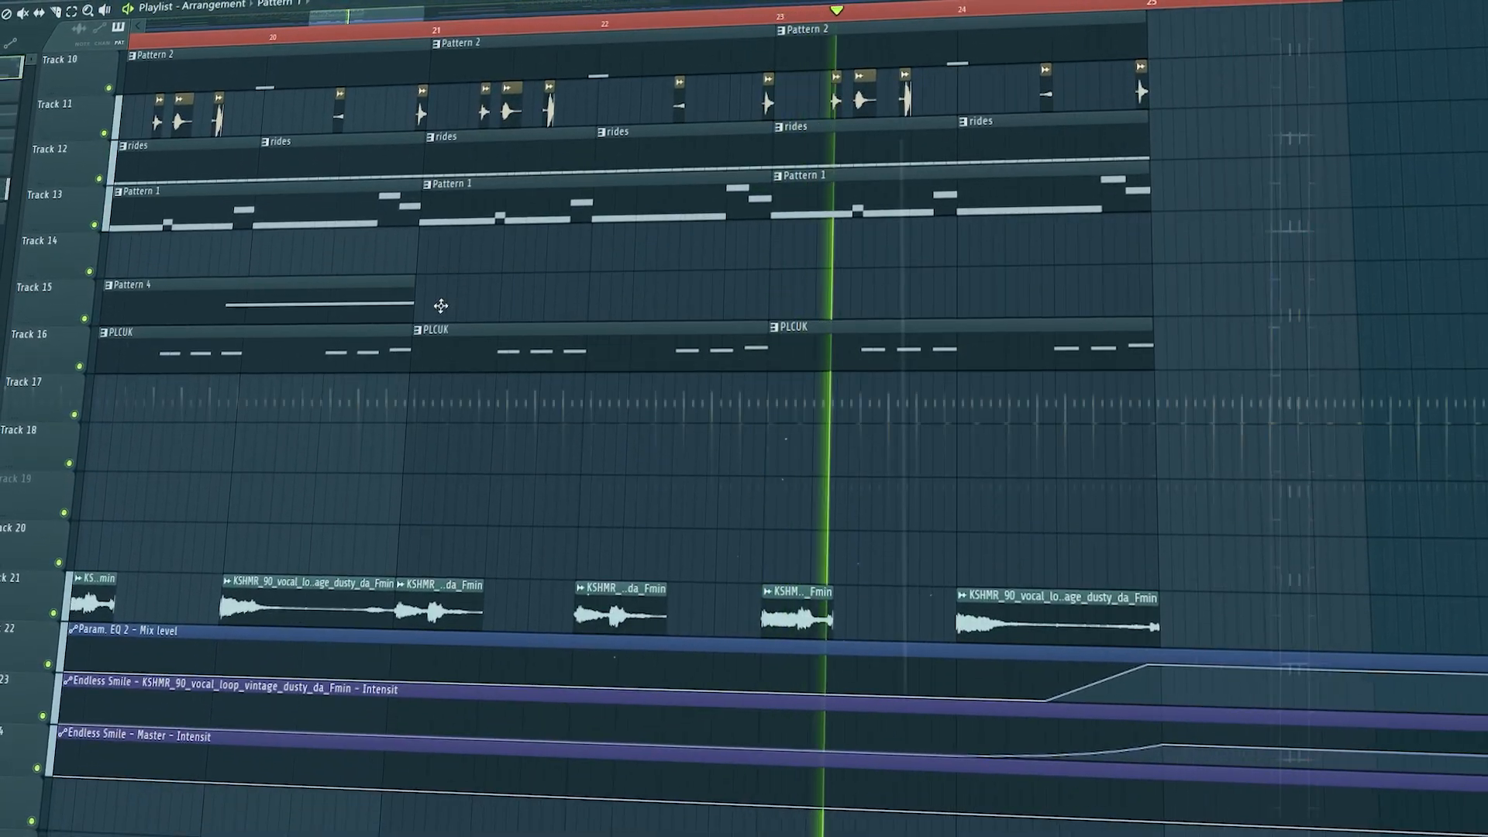
scroll(440, 307, up, 3)
scroll(442, 308, up, 3)
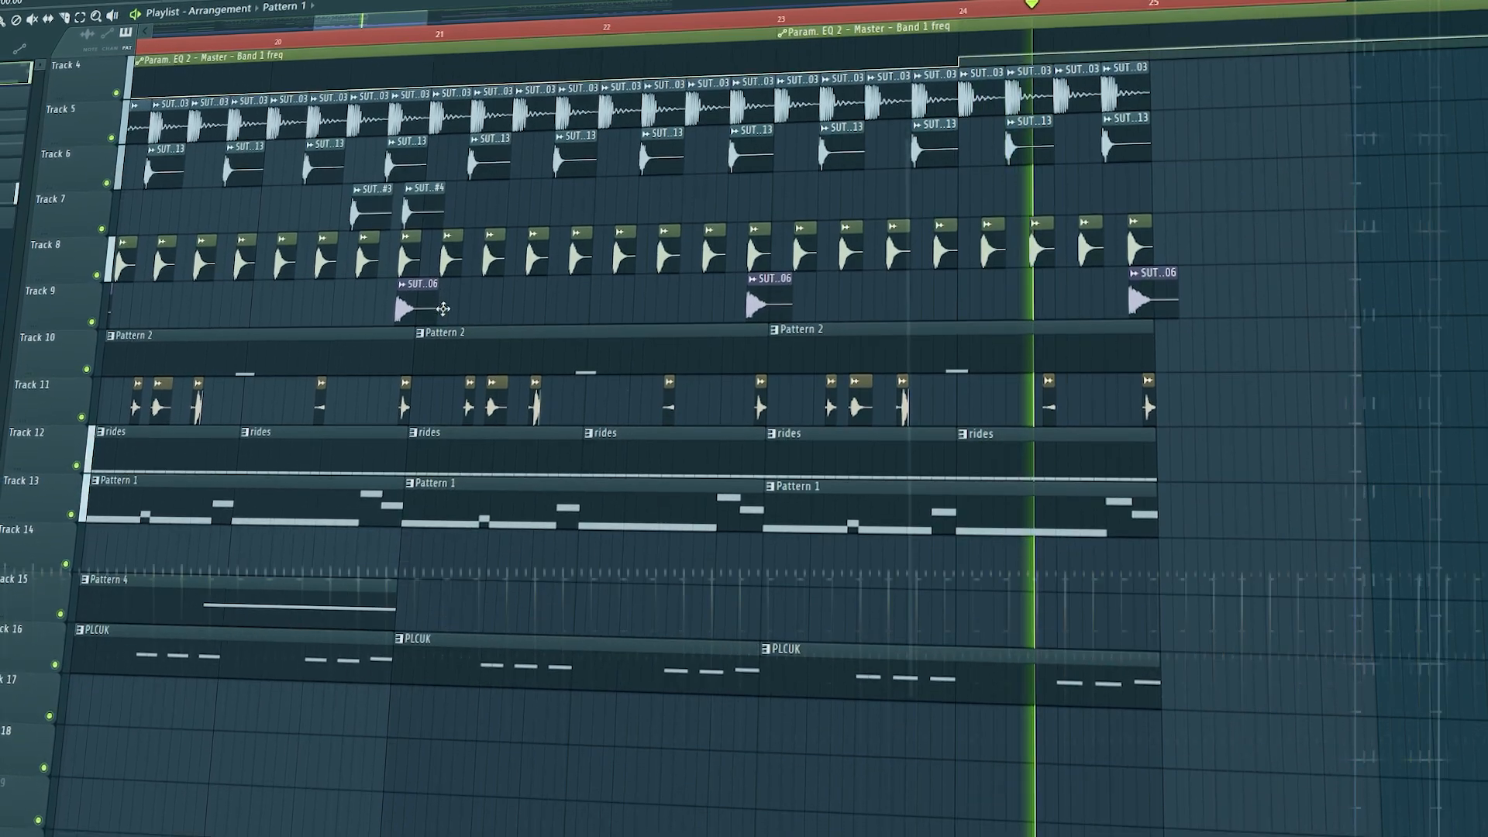
scroll(443, 310, down, 2)
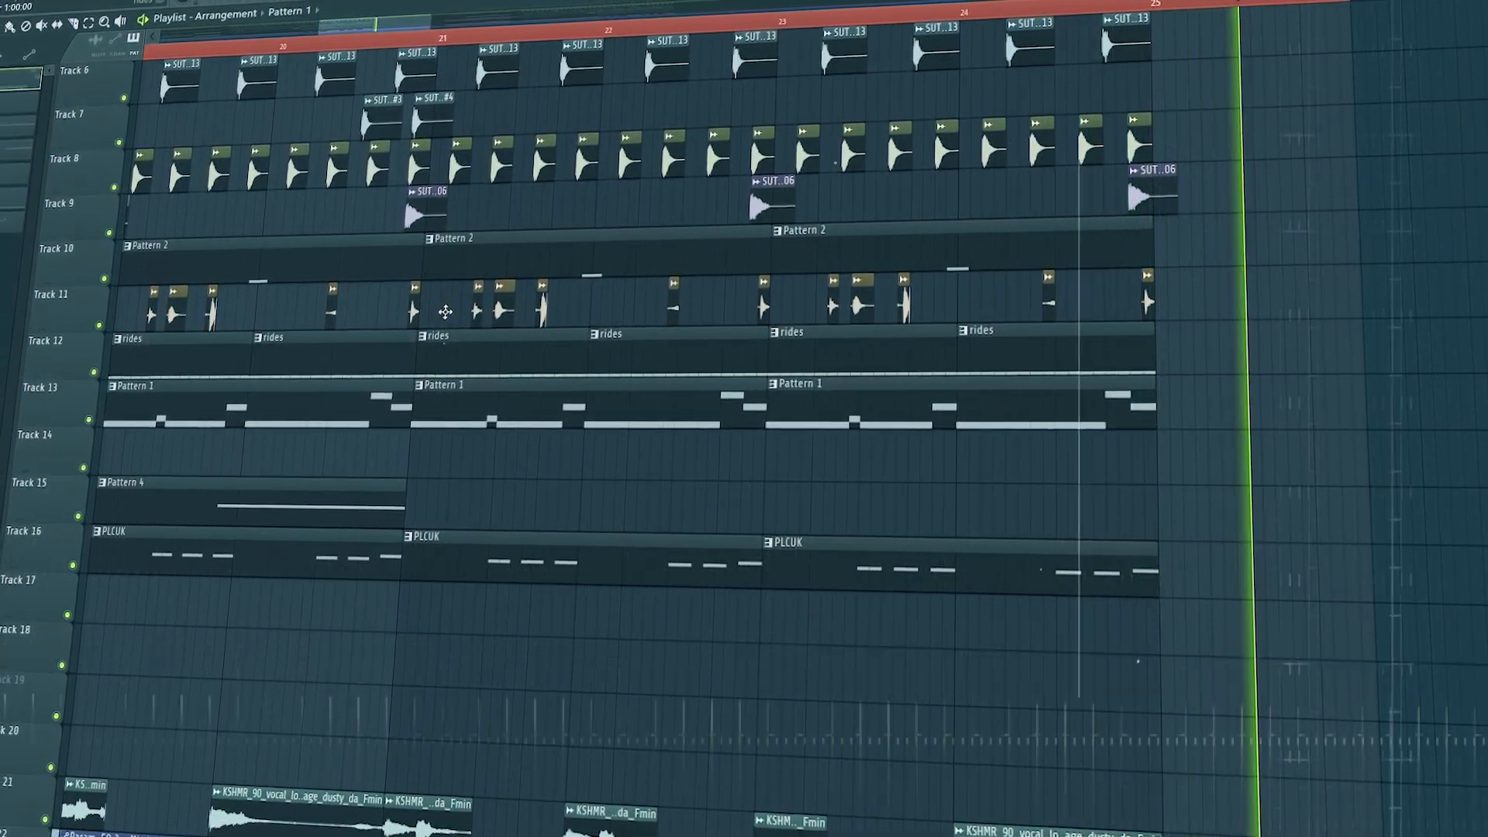